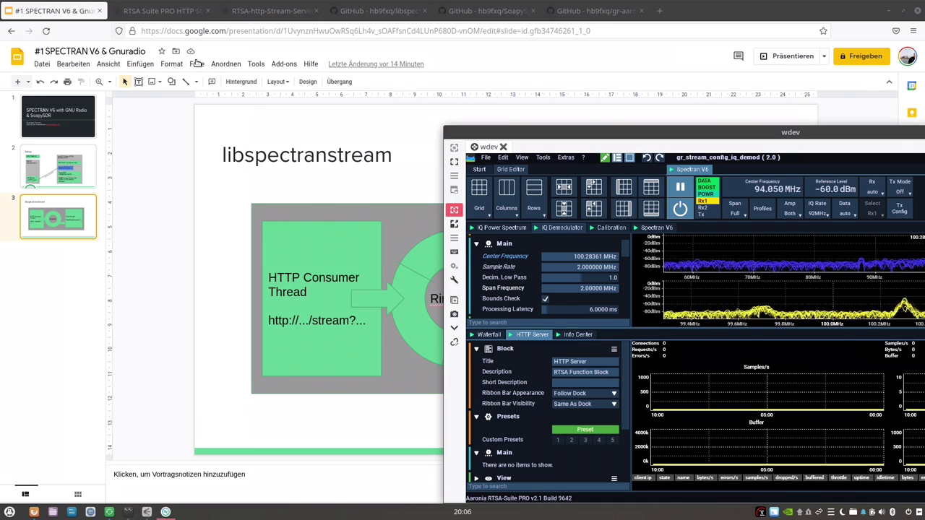
Nudge the remote RTSA-Suite desktop window slightly into position over the slides.
drag(544, 133, 295, 77)
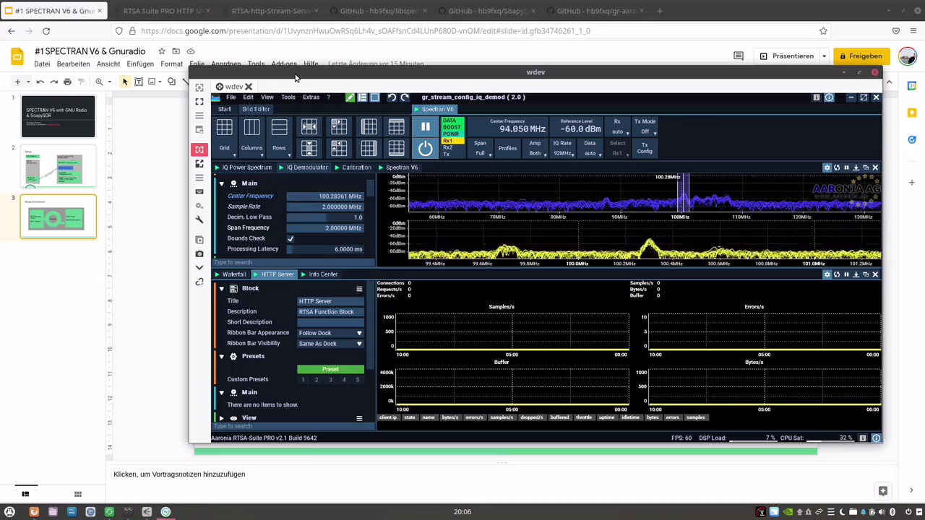
Maximize the wdev viewer to full screen and show the RTSA-Suite Blockgraph Editor.
double_click(296, 76)
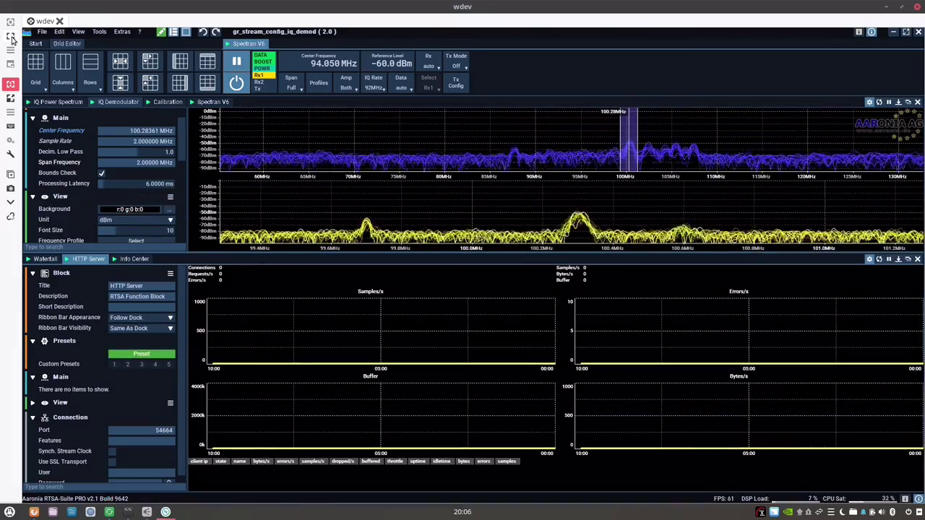
click(11, 38)
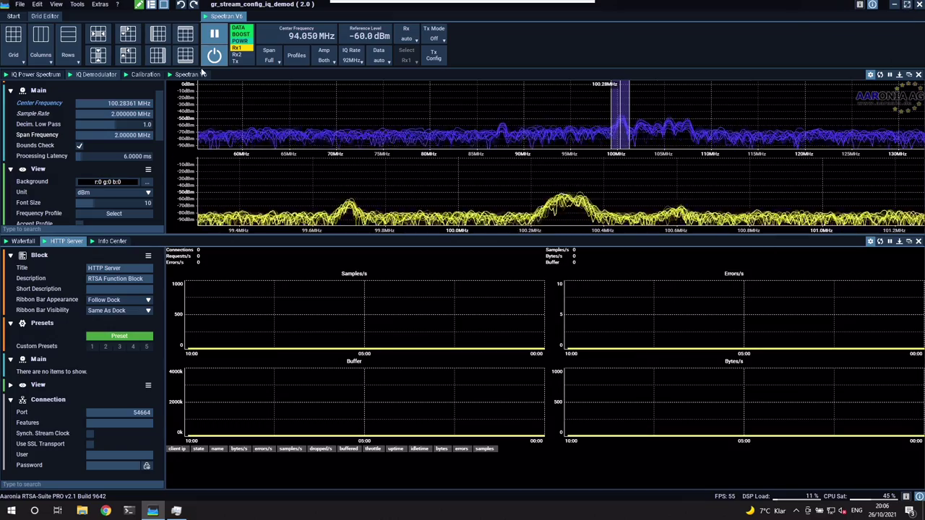
click(151, 4)
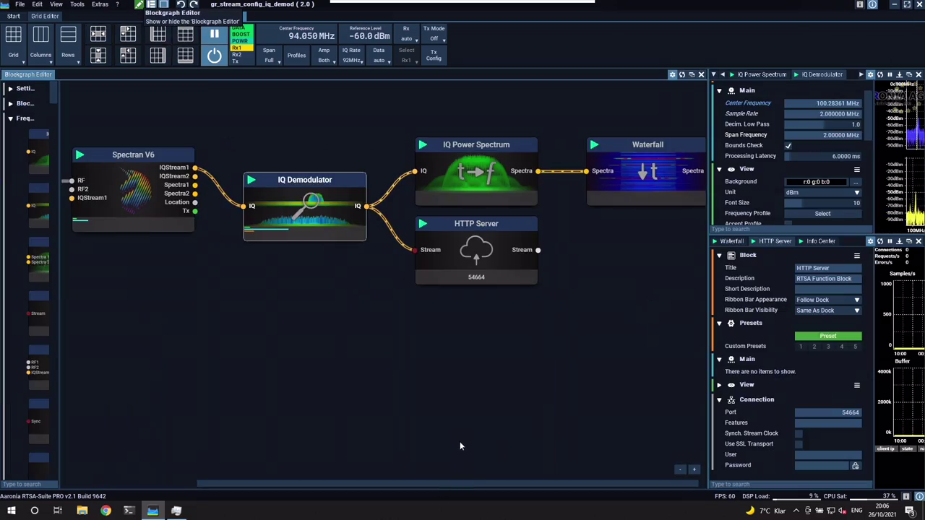
Pan the block graph past Calibration, Spectran V6 and IQ Demodulator, then select the HTTP Server block.
drag(250, 473, 412, 489)
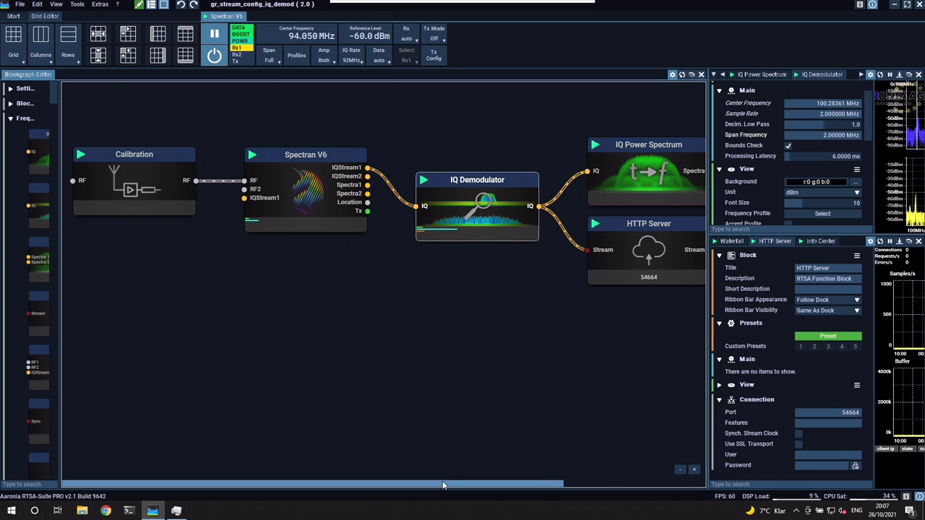
drag(445, 483, 563, 482)
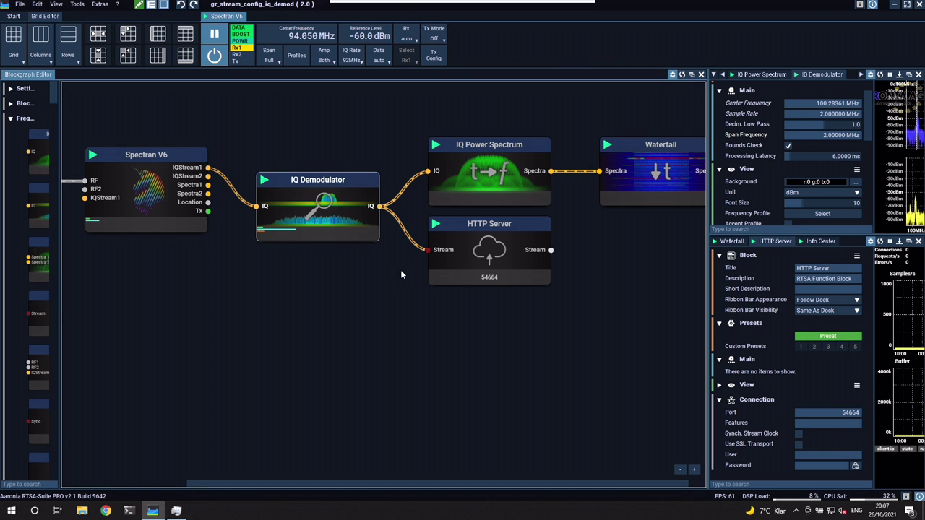
click(515, 225)
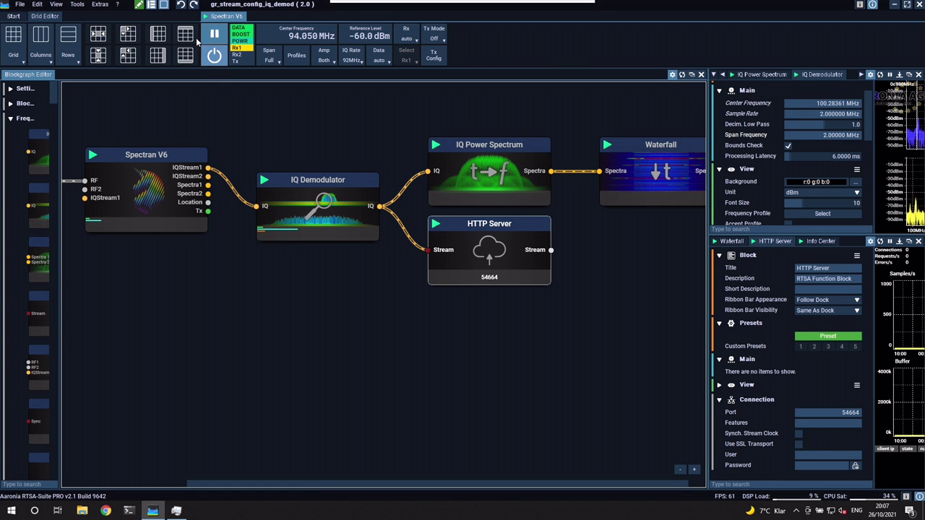
Hide the block graph, give the spectrum charts more height and show the waterfall below them.
click(138, 5)
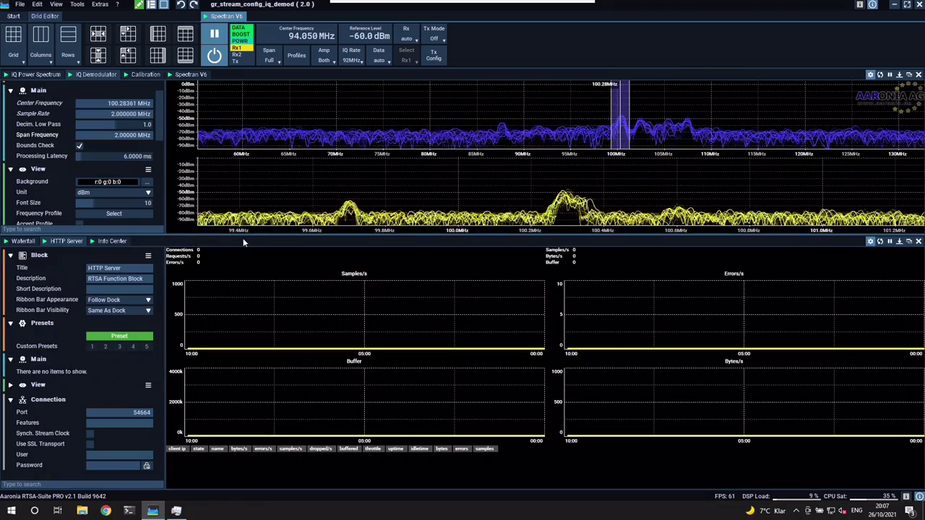
drag(243, 238, 245, 302)
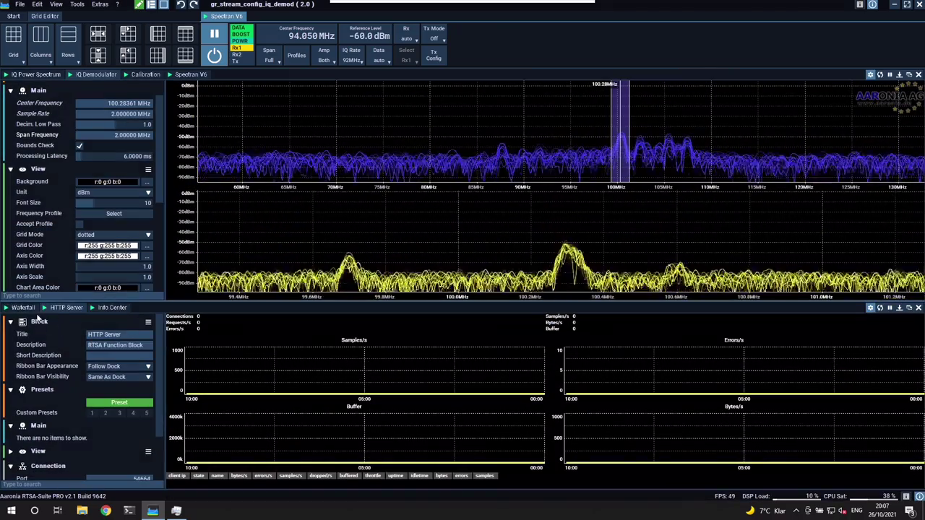
click(22, 307)
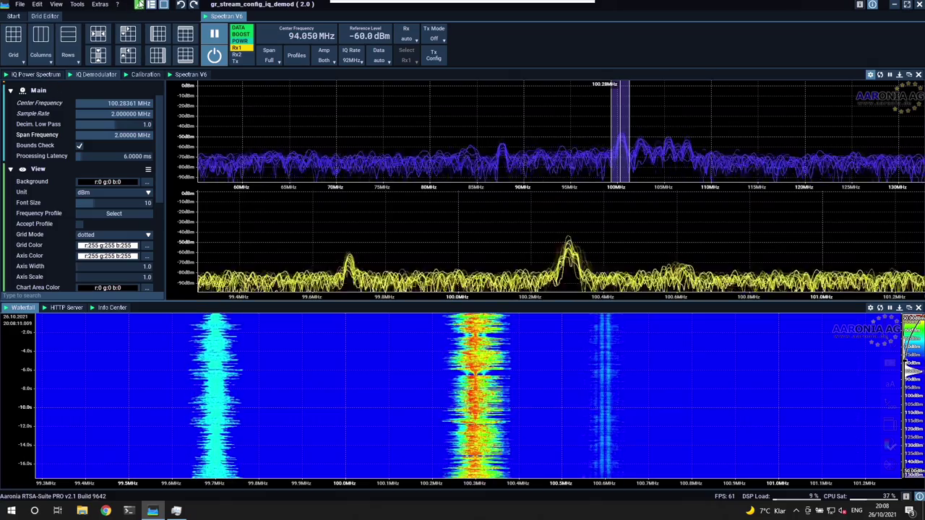
click(36, 65)
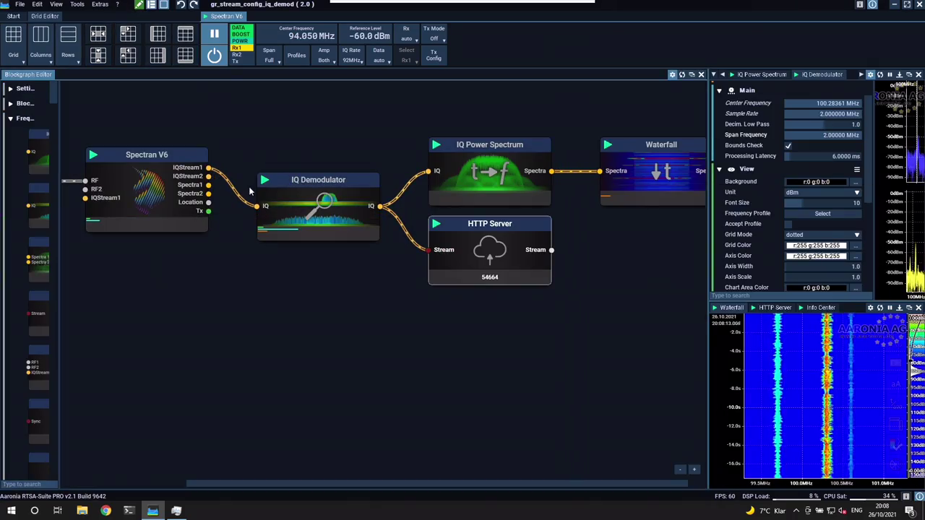
click(150, 4)
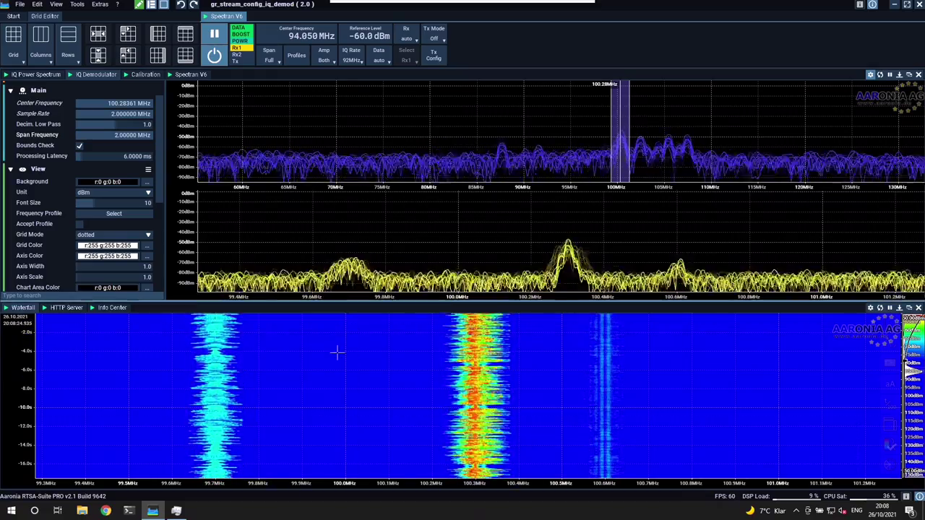
Retune the IQ demodulator to the 87.73920 MHz FM station and enlarge the HTTP Server statistics panel.
mouse_move(614, 148)
mouse_down()
mouse_move(688, 158)
mouse_move(584, 155)
mouse_move(699, 168)
mouse_move(458, 163)
mouse_move(504, 162)
mouse_up()
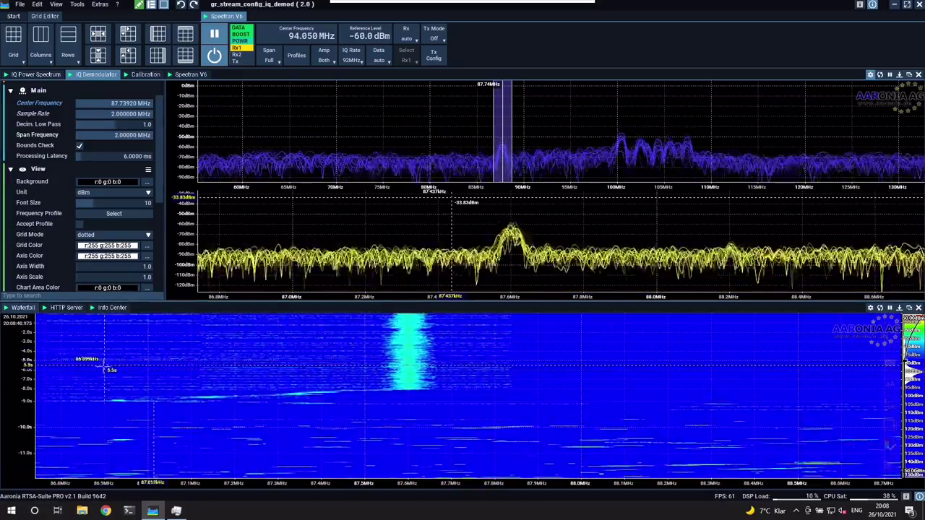
click(66, 308)
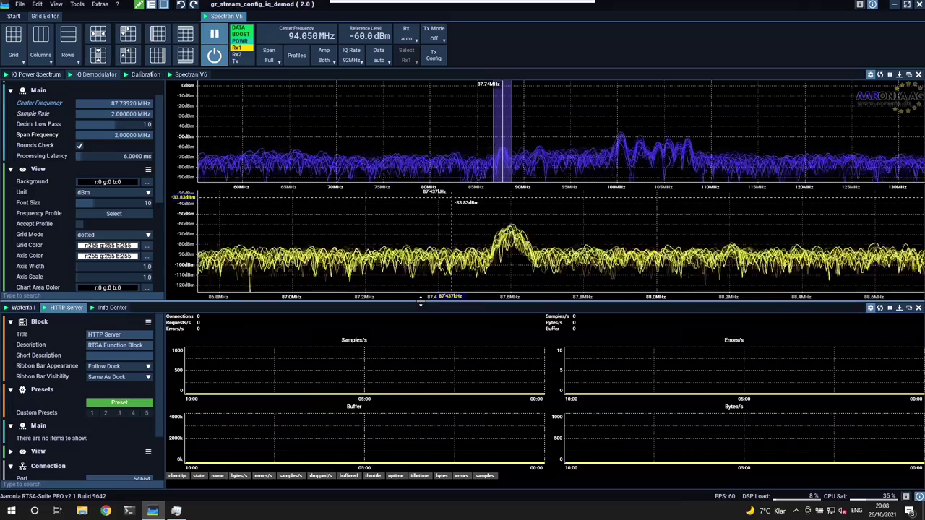
drag(426, 302, 409, 253)
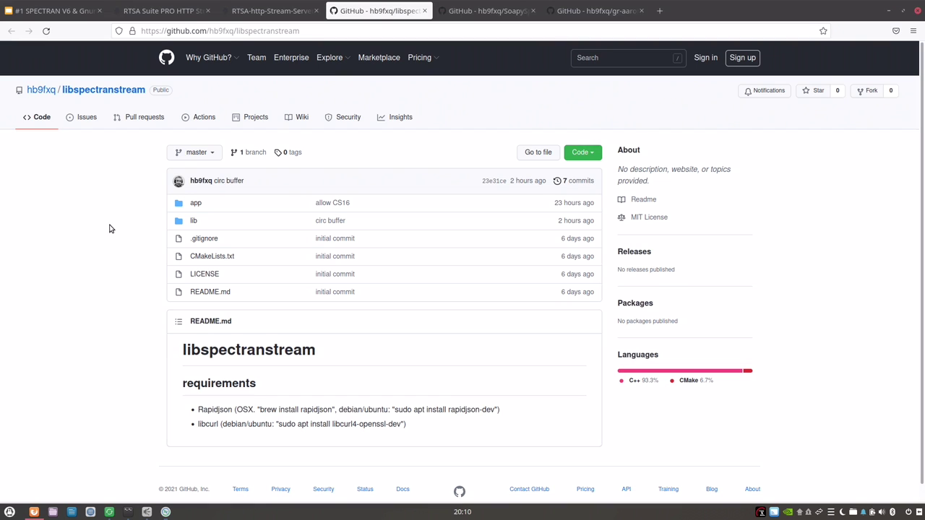
Launch Tilix from the launcher, run mkdir video, then hide the terminal to reveal the Setup slide.
key(super)
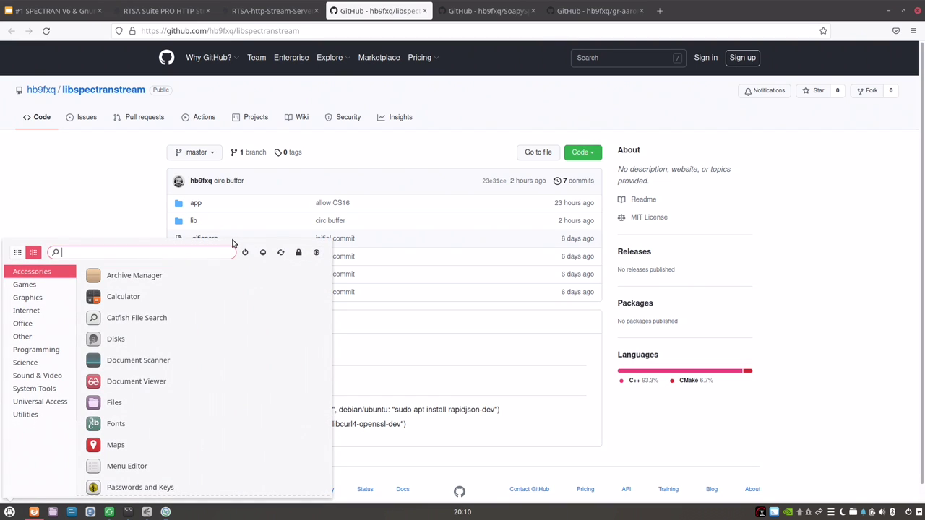
text(termi)
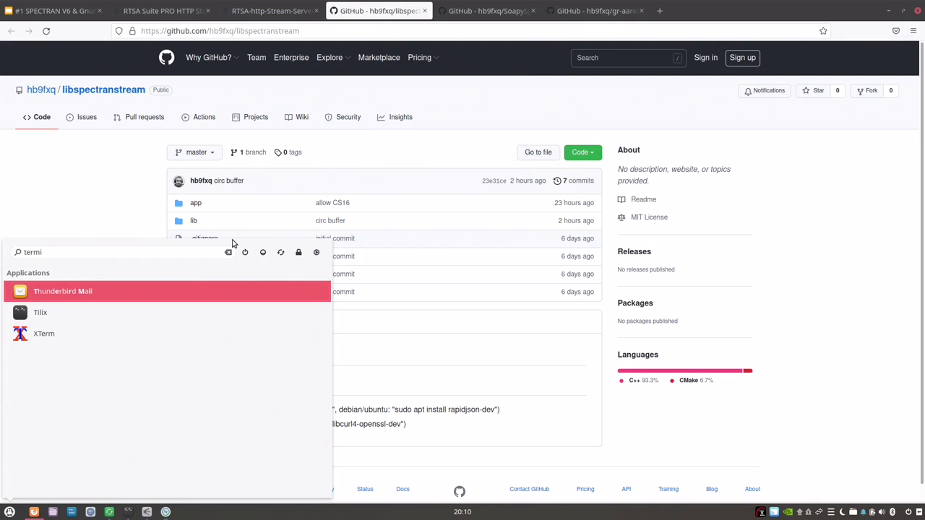
key(Down)
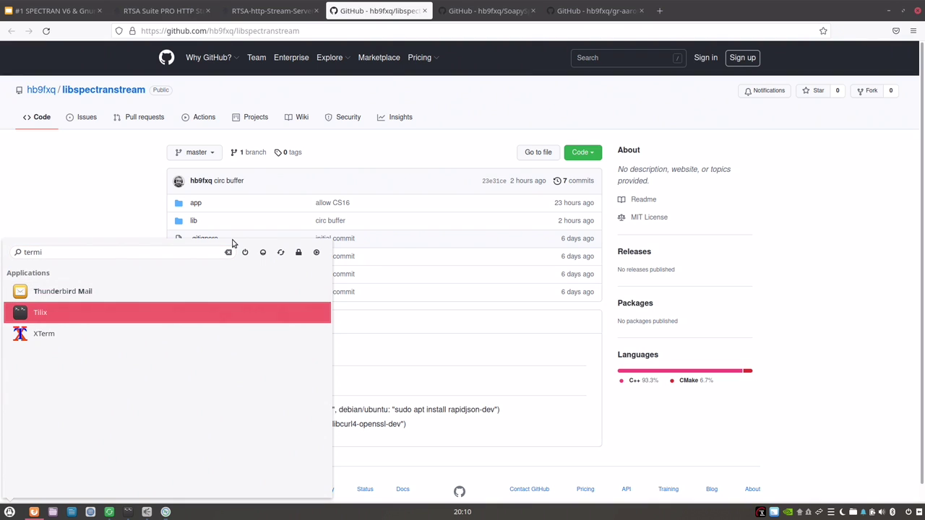
key(Return)
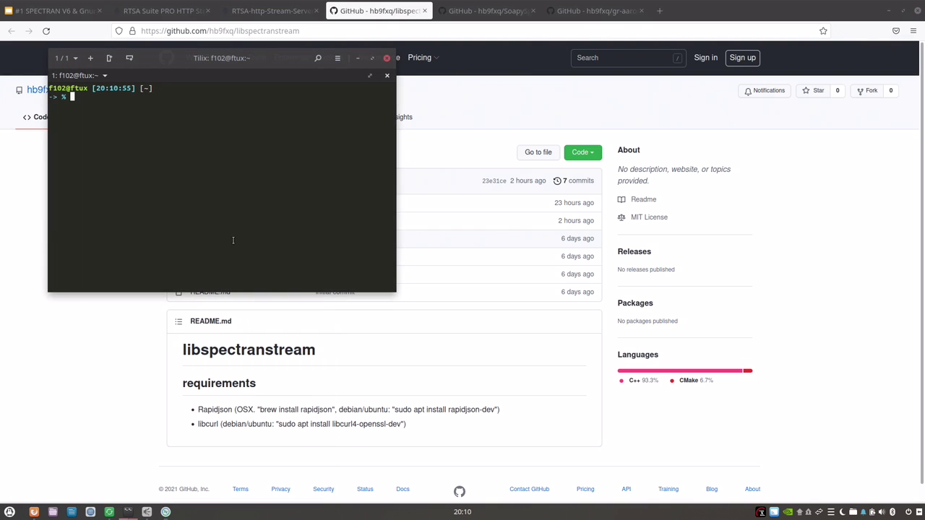
text(mkdir video)
key(Return)
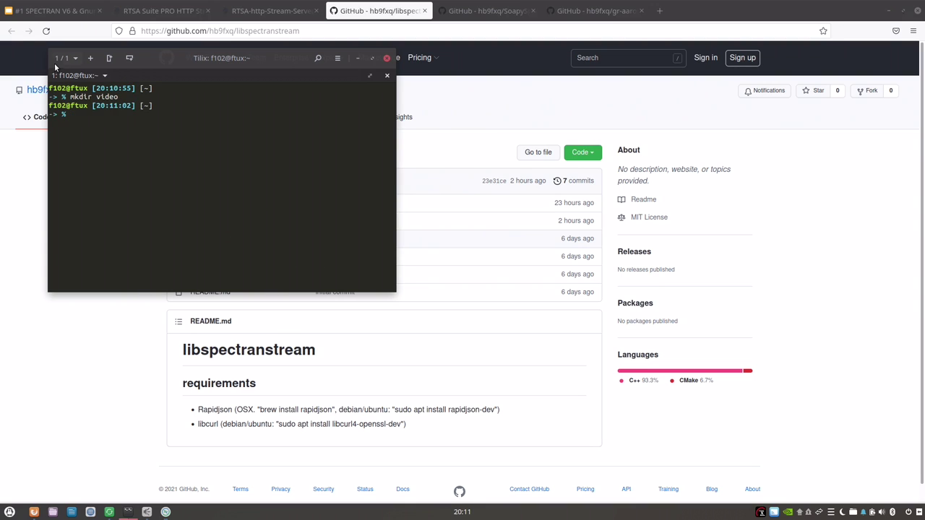
click(51, 11)
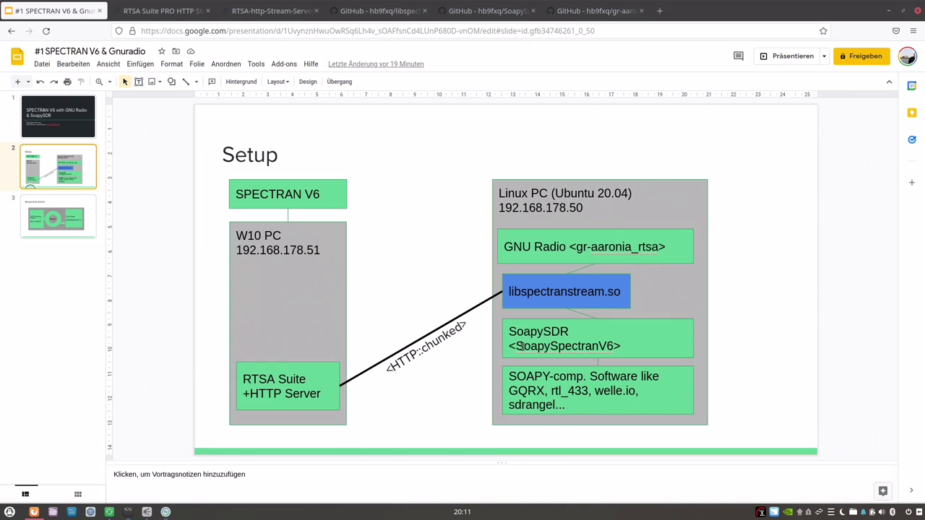
Tile Tilix and Firefox side by side and select the libspectranstream HTTPS clone URL on GitHub.
key(alt+Tab)
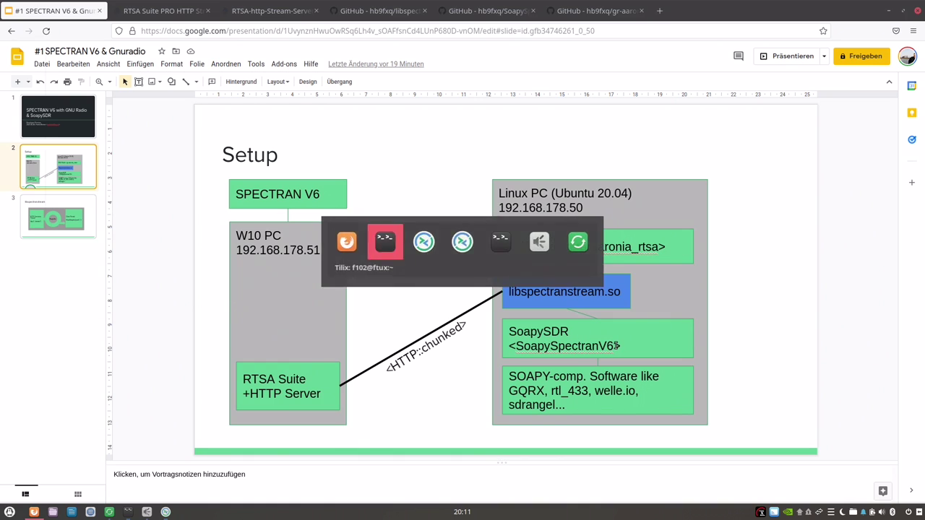
key(alt+Tab)
key(alt+Tab)
key(super+Left)
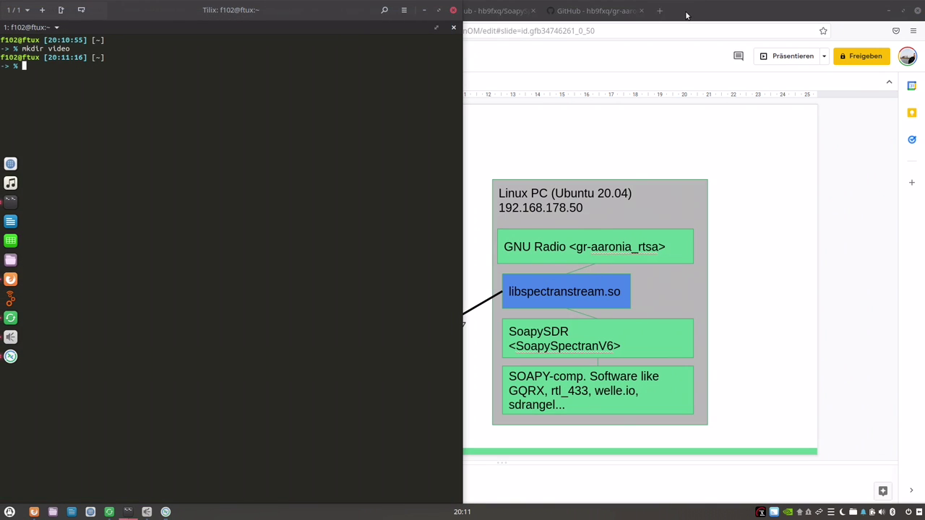
key(super+Right)
click(632, 11)
click(690, 11)
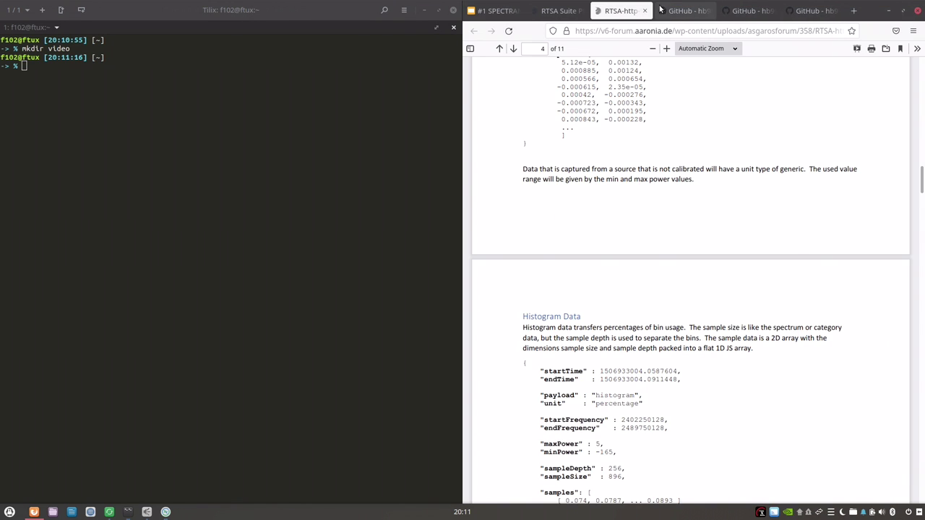
double_click(592, 339)
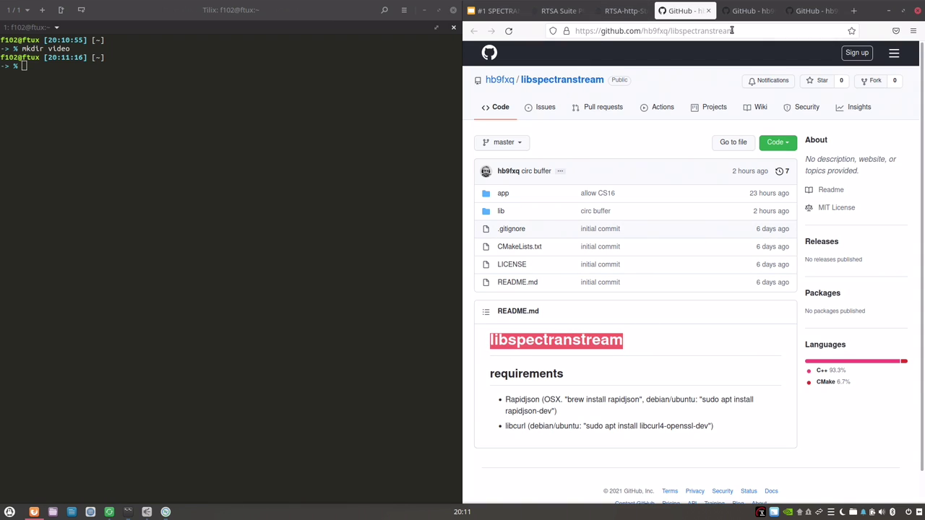
click(789, 143)
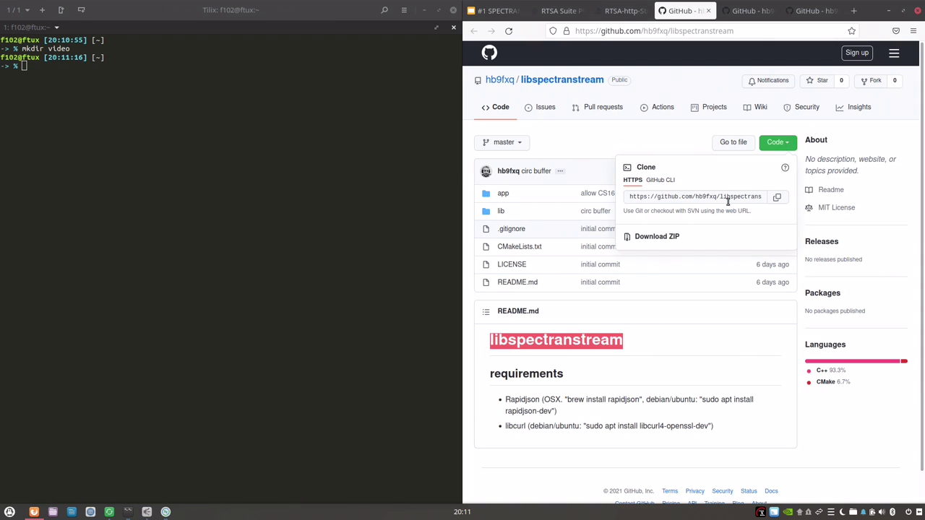
click(737, 201)
key(ctrl+c)
Clone the libspectranstream repository into the video folder with git clone.
click(252, 222)
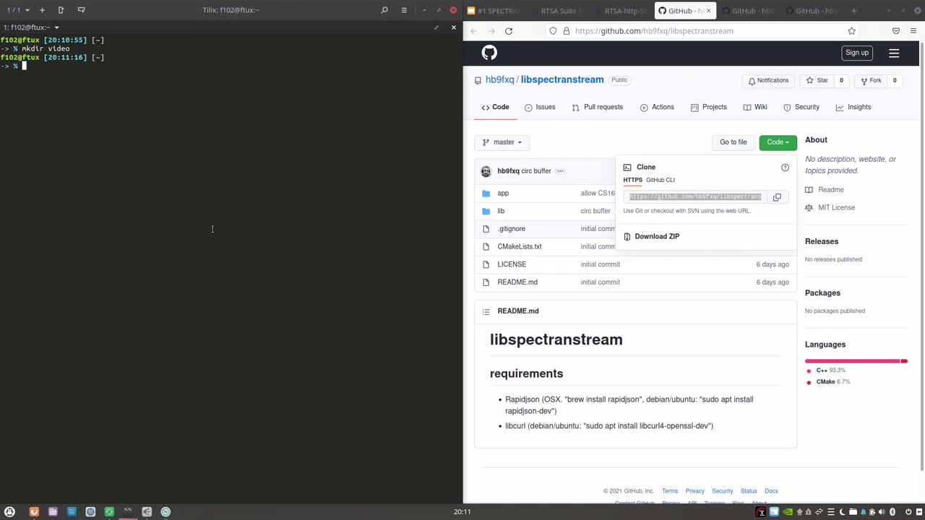
text(cd video)
key(Return)
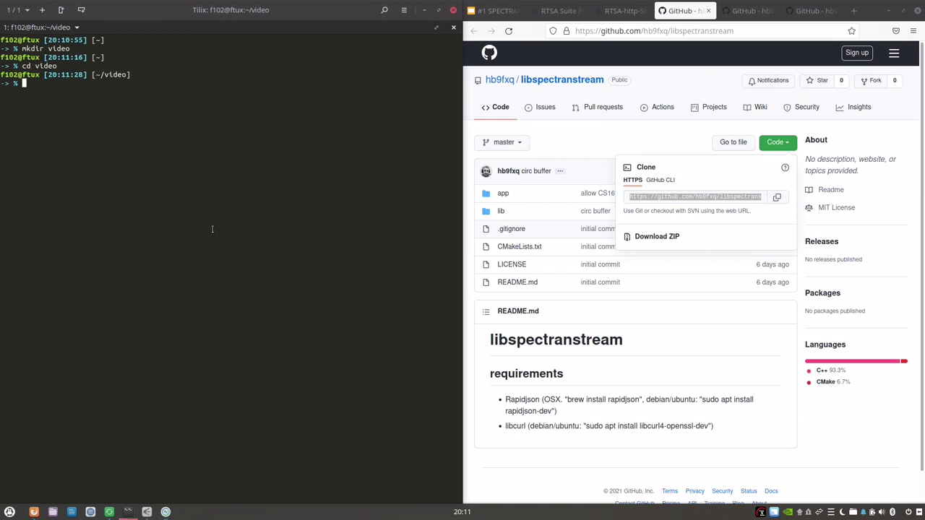
text(git clone)
key(ctrl+shift+v)
key(Return)
Enter the libspectranstream folder, then create and enter a build directory.
text(cd lib)
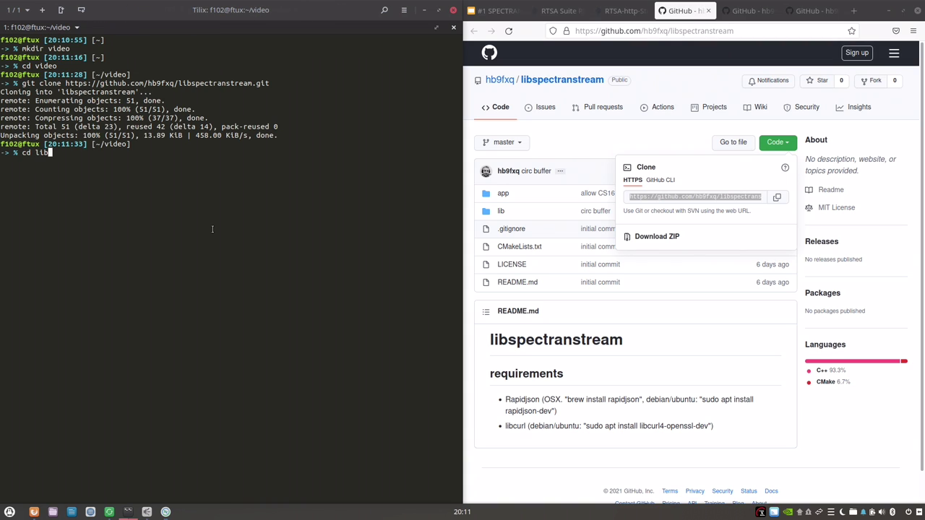
key(Tab)
key(Return)
text(mkdir build)
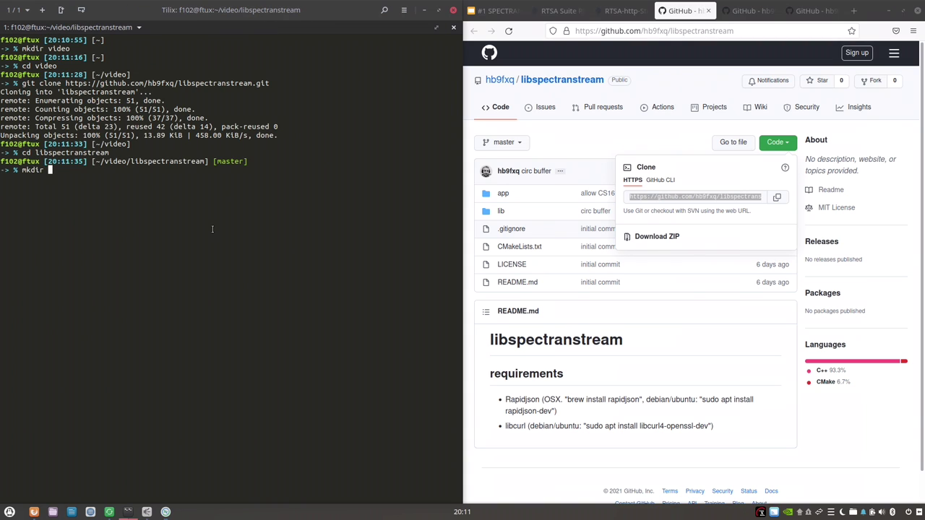
key(Return)
text(cd build/)
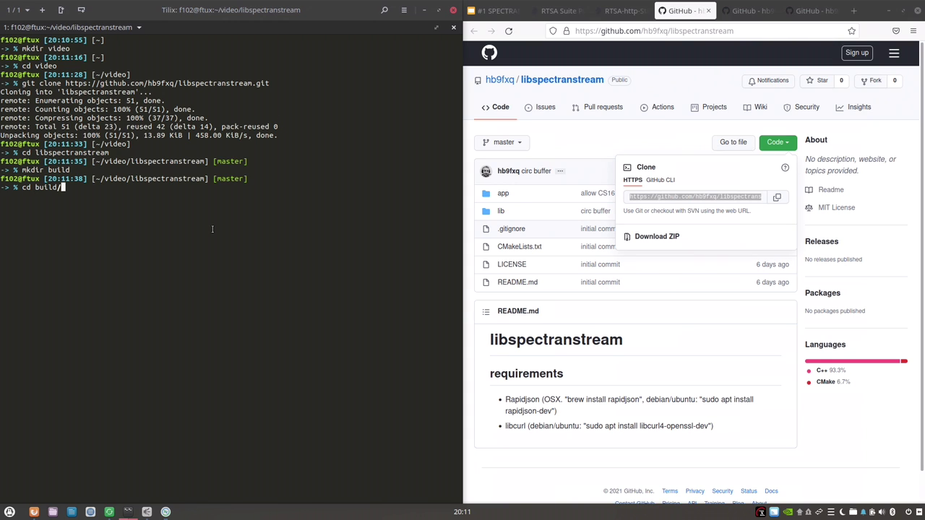
key(Return)
Configure the build with cmake .. and compile libspectranstream with make.
text(cmake ..)
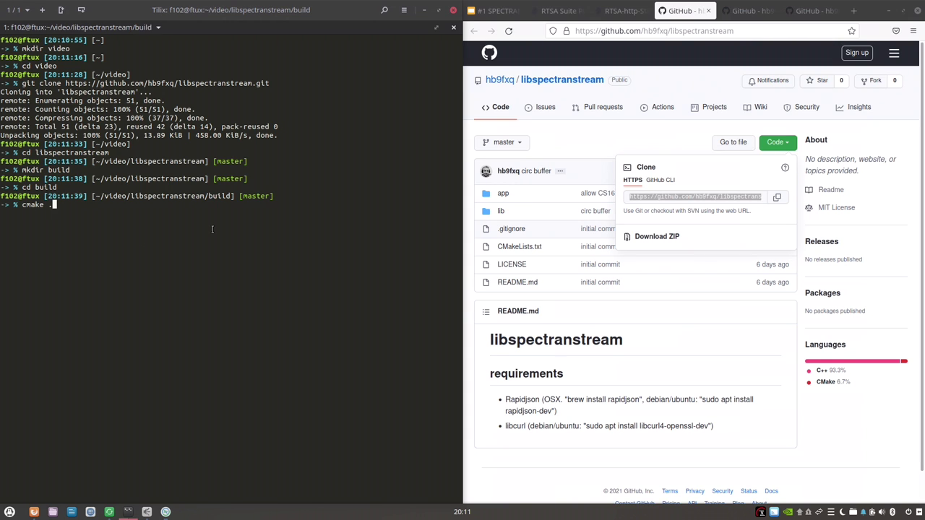
key(Return)
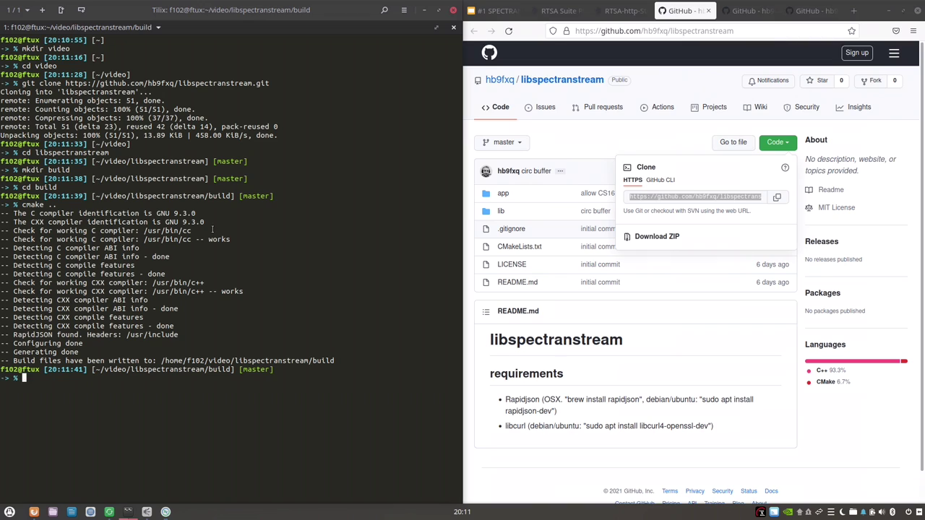
text(make)
key(Return)
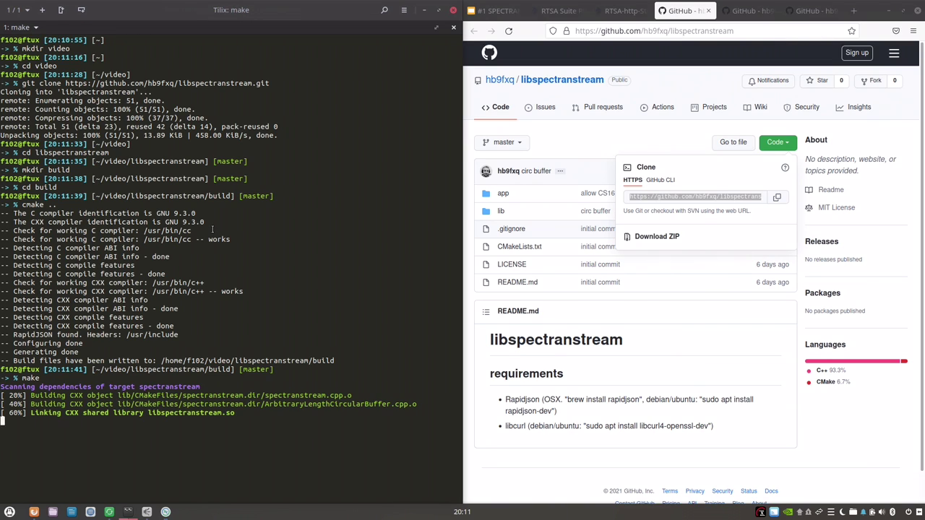
Install system-wide with sudo make install && sudo ldconfig, entering the admin password.
text(sudo m)
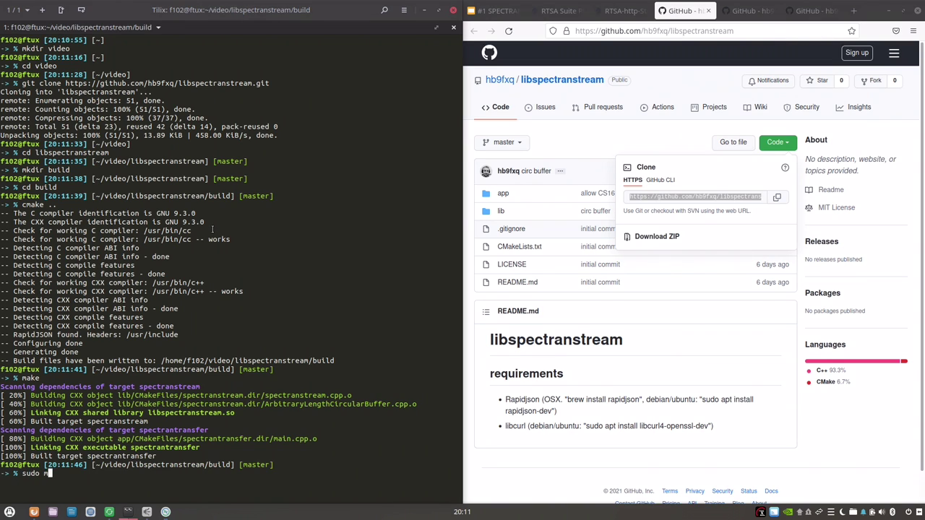
text(ake install && sudo make )
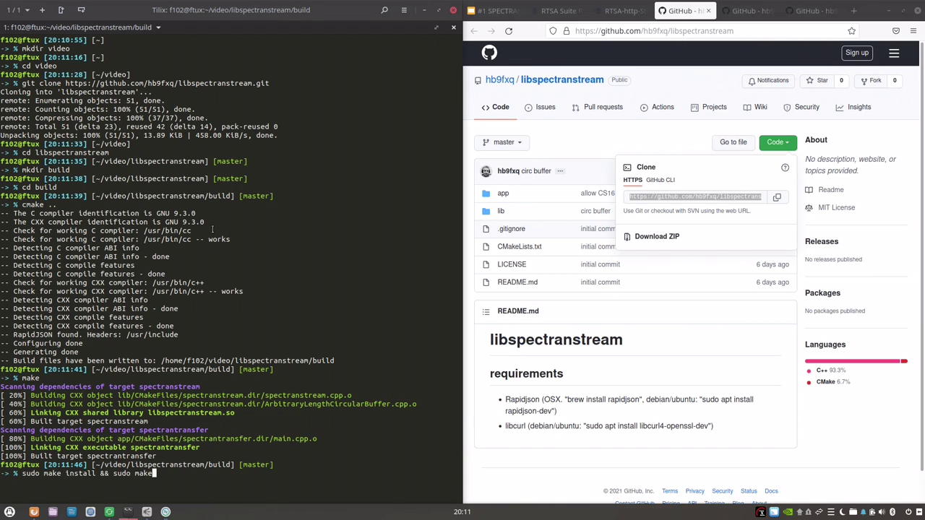
text(ldconfig)
key(Return)
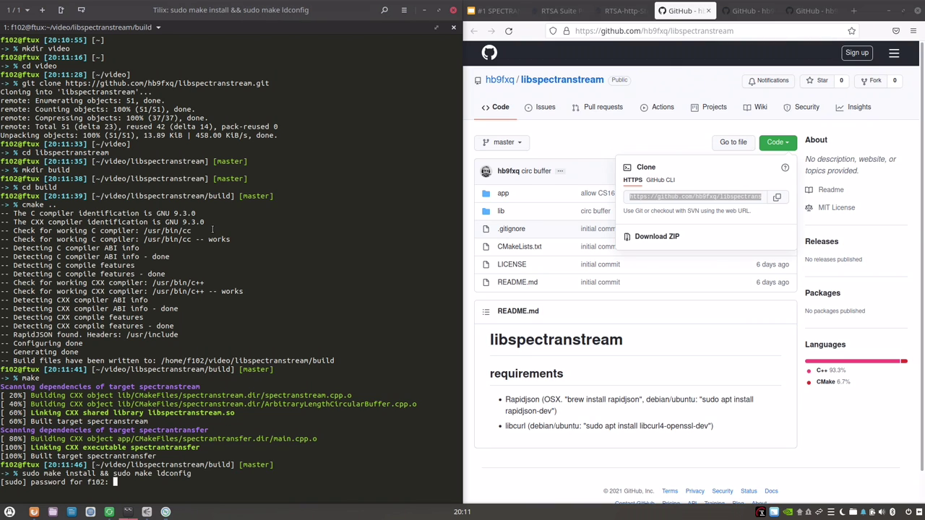
key(Return)
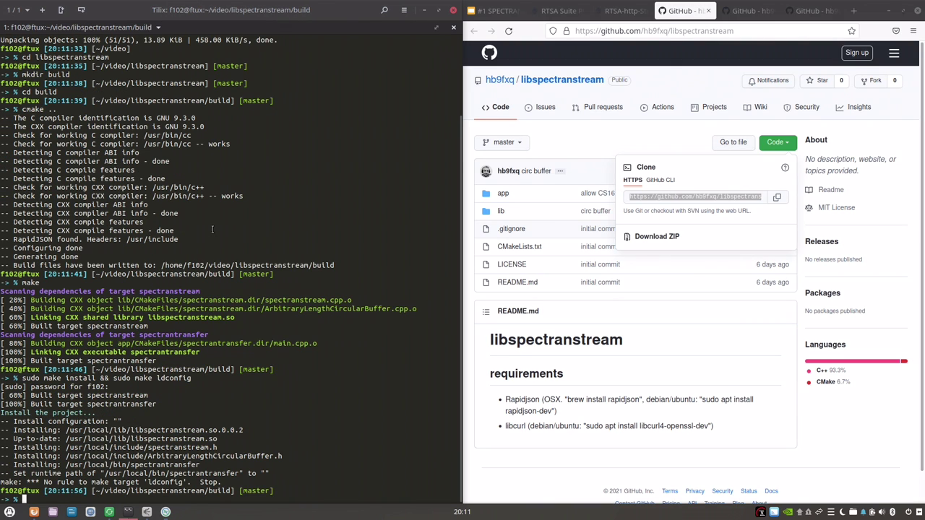
key(Up)
key(Left)
key(Left)
key(Left)
key(Left)
key(Left)
key(Left)
key(Left)
key(Left)
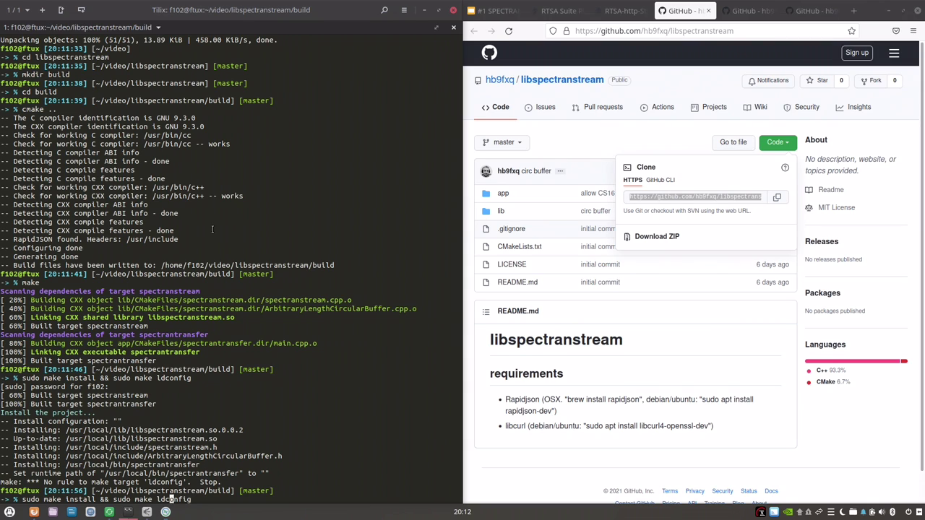
key(BackSpace)
key(BackSpace)
key(BackSpace)
key(BackSpace)
key(BackSpace)
key(Return)
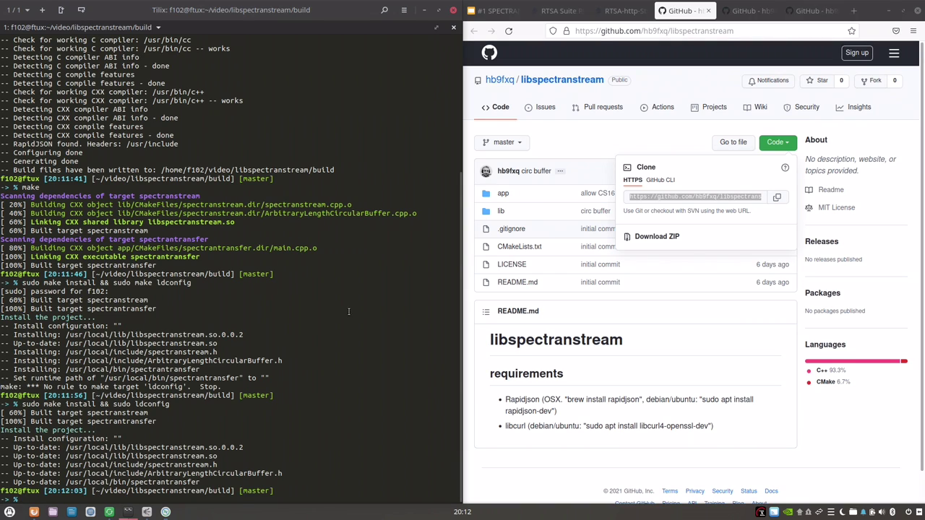
Close the clone popup and highlight README requirement packages such as libcurl4-openssl-dev.
click(643, 390)
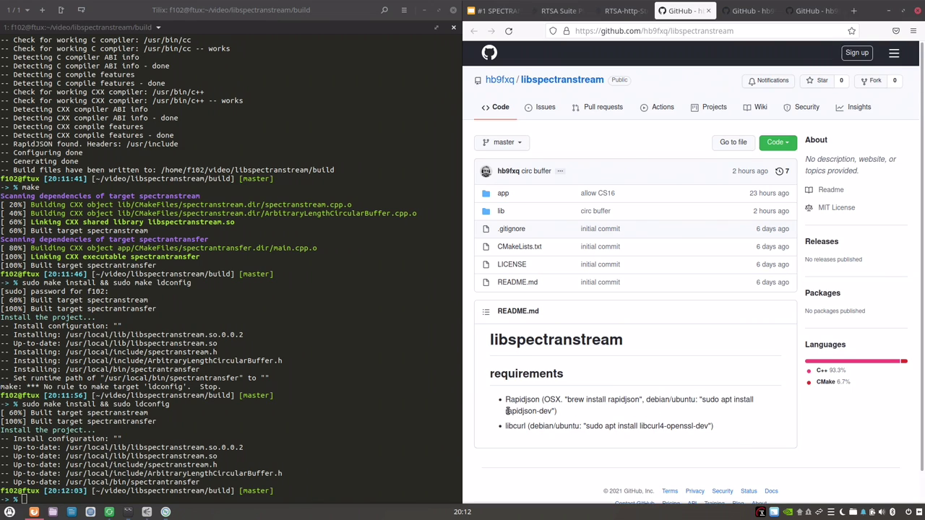
drag(507, 410, 551, 412)
drag(640, 426, 709, 426)
click(148, 479)
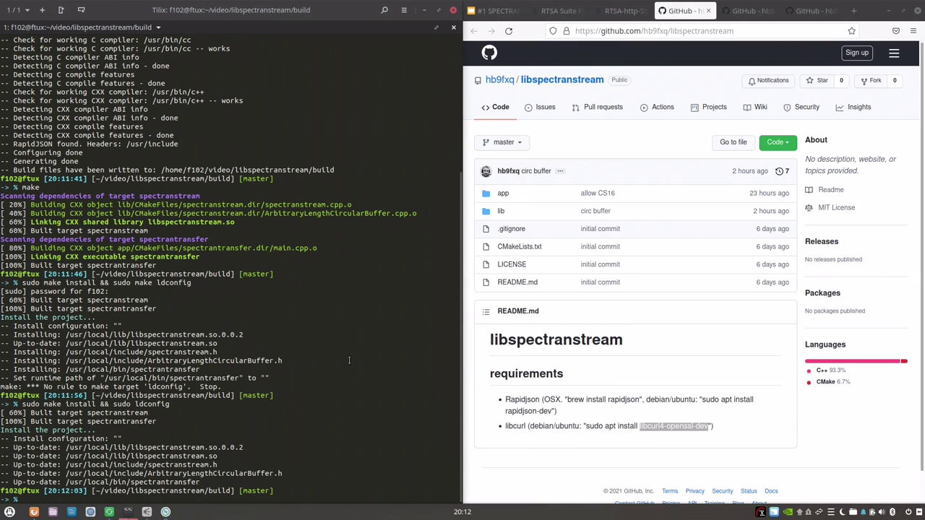
text(c)
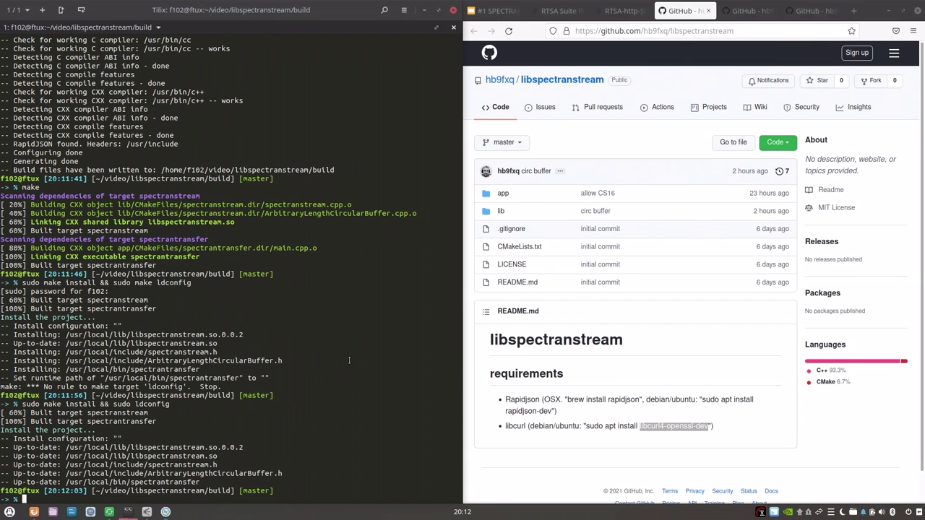
text(d)
Return Tilix to the video folder and switch the browser to the gr-aaronia_rtsa repository tab.
key(Return)
text(cd video)
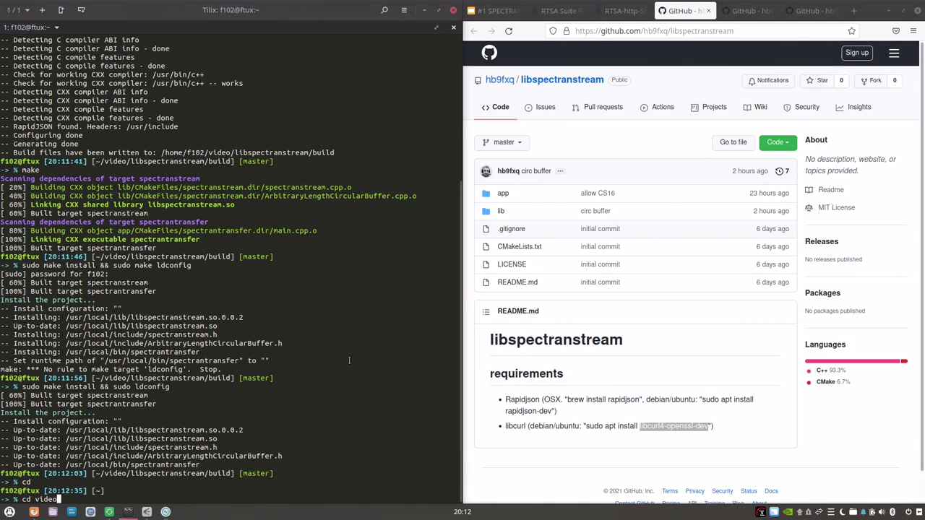
key(Return)
click(744, 11)
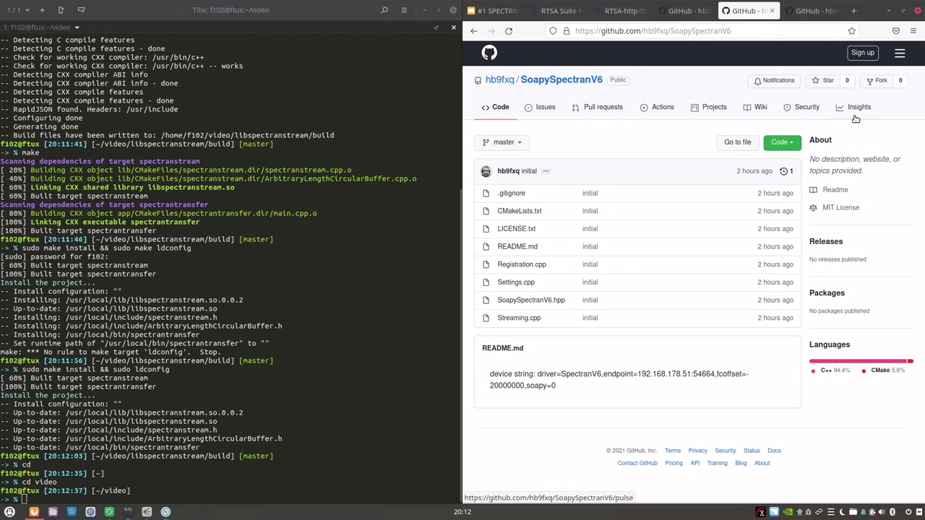
click(838, 11)
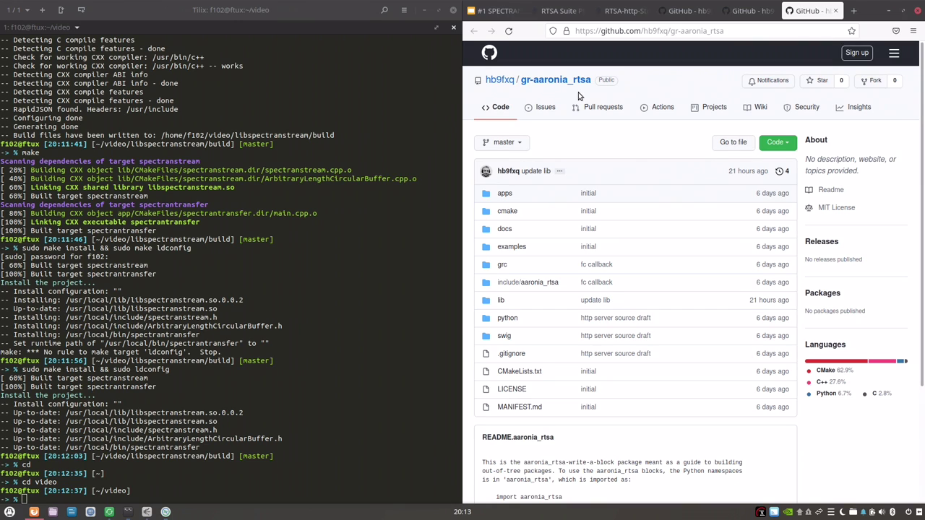
Start an apt install gnuradio-d… command in Tilix and list matching gnuradio packages via Tab completion.
scroll(629, 368, down, 3)
click(335, 391)
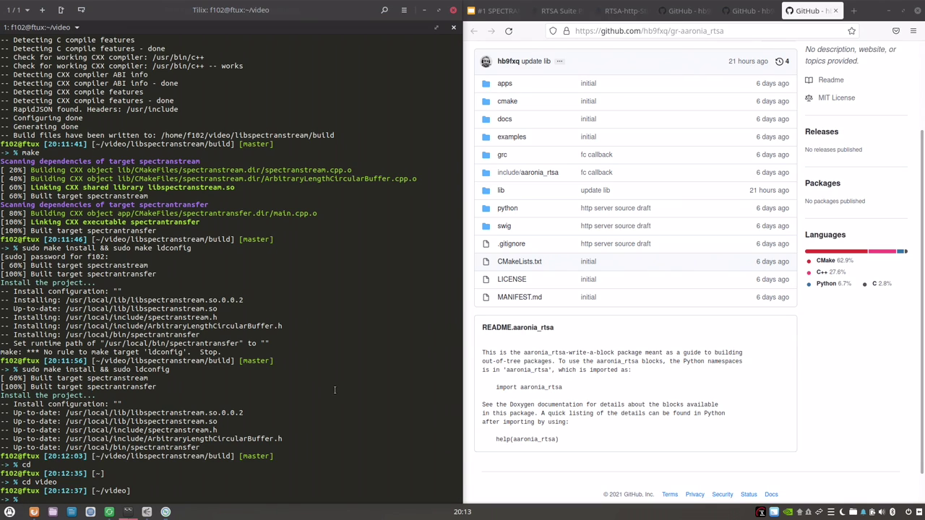
text(apt-)
key(BackSpace)
text(install gnuradio-d)
key(Tab)
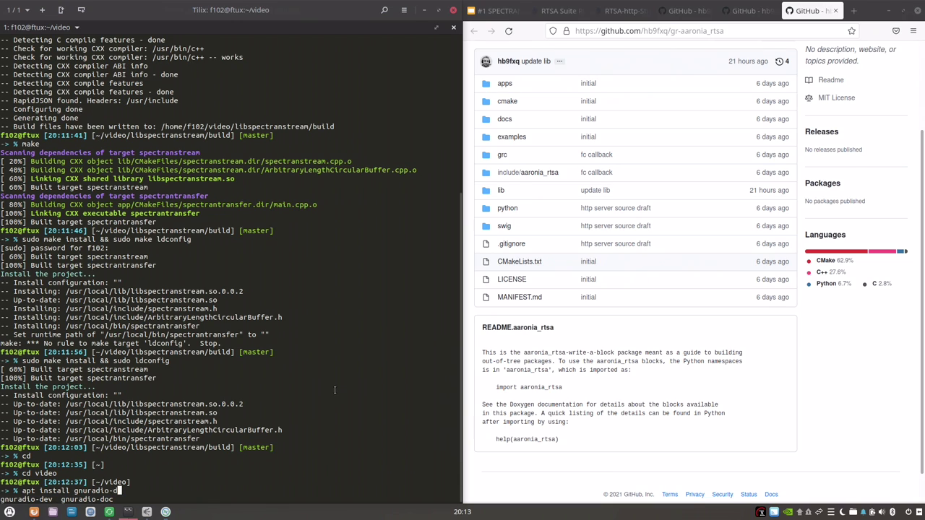
key(Tab)
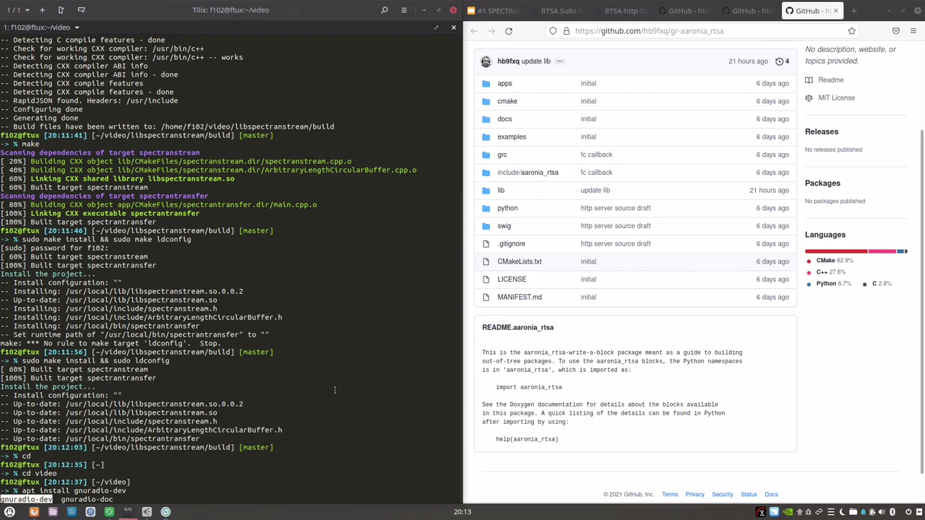
Discard the unfinished install command and open the gr-aaronia_rtsa repository's Code clone options.
key(BackSpace)
key(BackSpace)
key(BackSpace)
key(BackSpace)
key(BackSpace)
key(BackSpace)
key(BackSpace)
key(BackSpace)
key(BackSpace)
key(BackSpace)
key(BackSpace)
key(BackSpace)
key(BackSpace)
key(BackSpace)
key(BackSpace)
key(BackSpace)
key(BackSpace)
key(BackSpace)
key(BackSpace)
key(BackSpace)
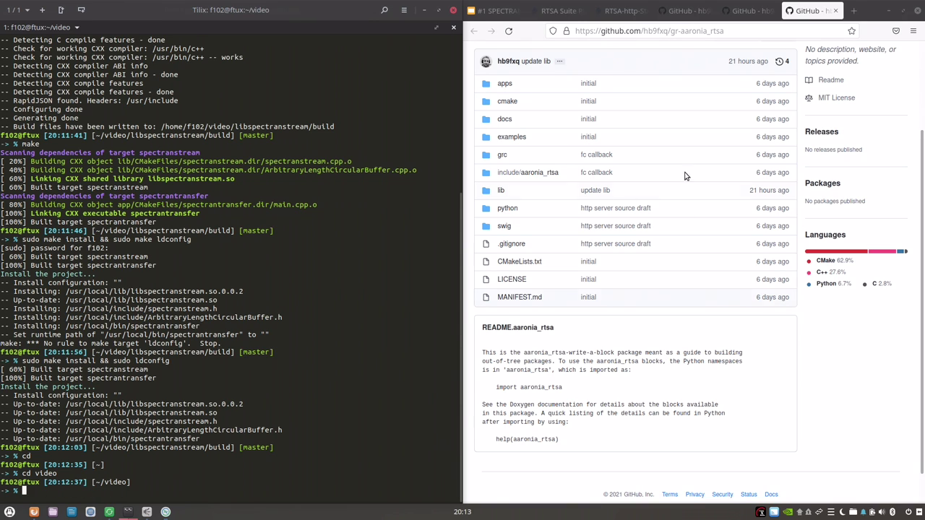
scroll(722, 162, up, 3)
click(788, 141)
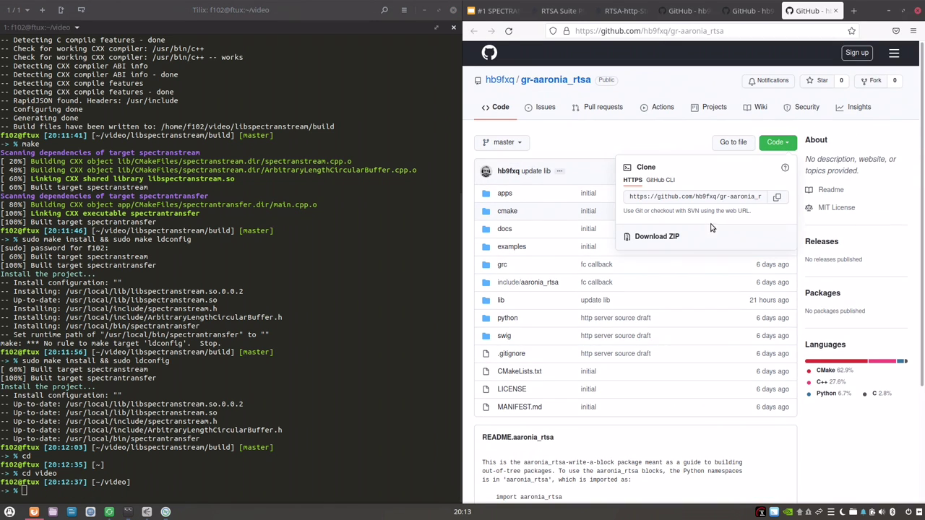
Clone the gr-aaronia_rtsa repository using its copied GitHub URL.
click(777, 197)
click(343, 332)
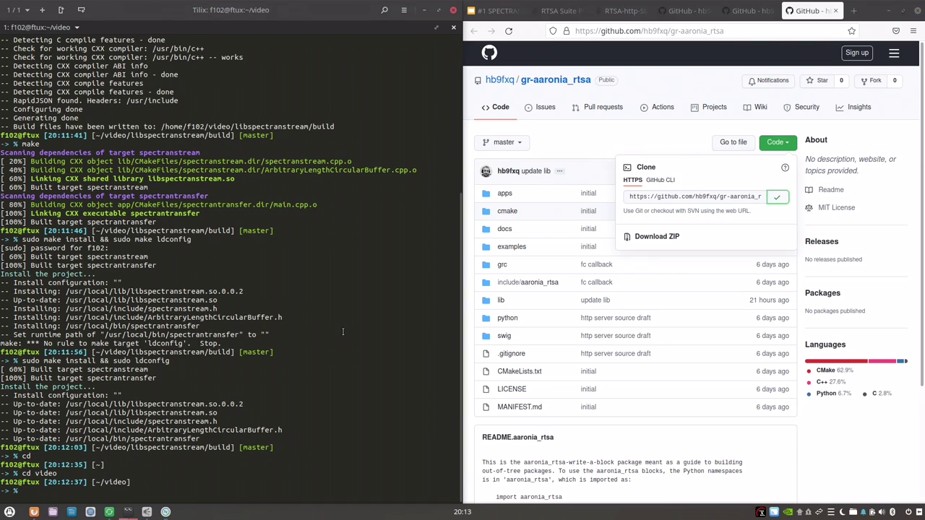
text(git clone)
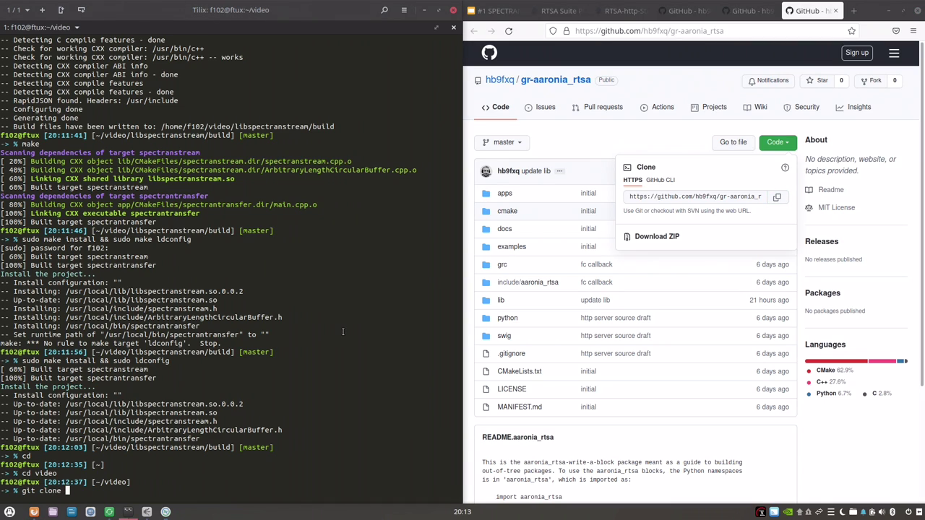
key(ctrl+shift+v)
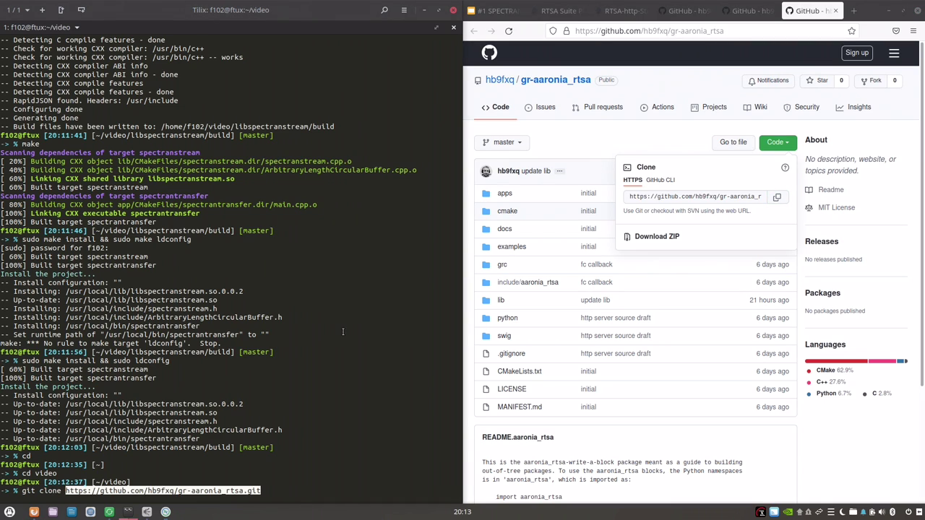
key(Return)
Enter gr-aaronia_rtsa and create a build directory, renaming the misspelled 'buid' folder to 'build'.
text(cd )
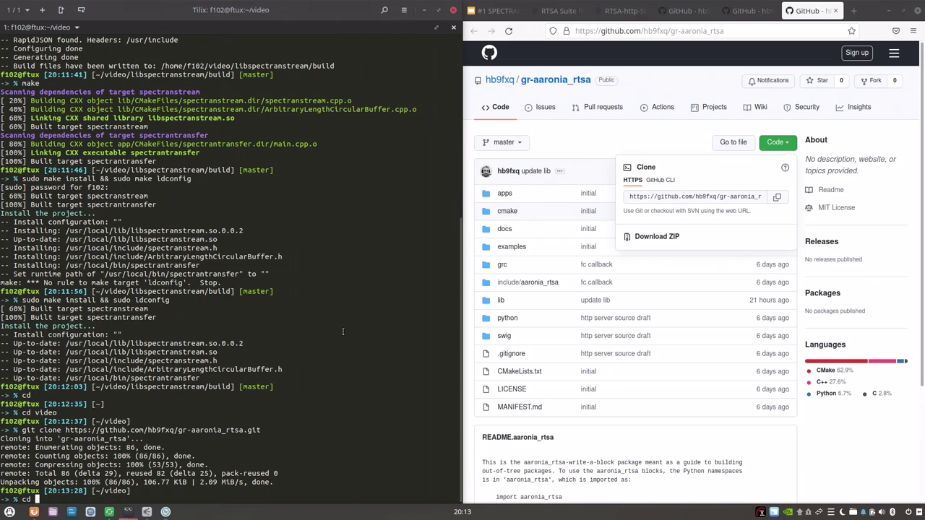
text(gr)
key(Tab)
key(Return)
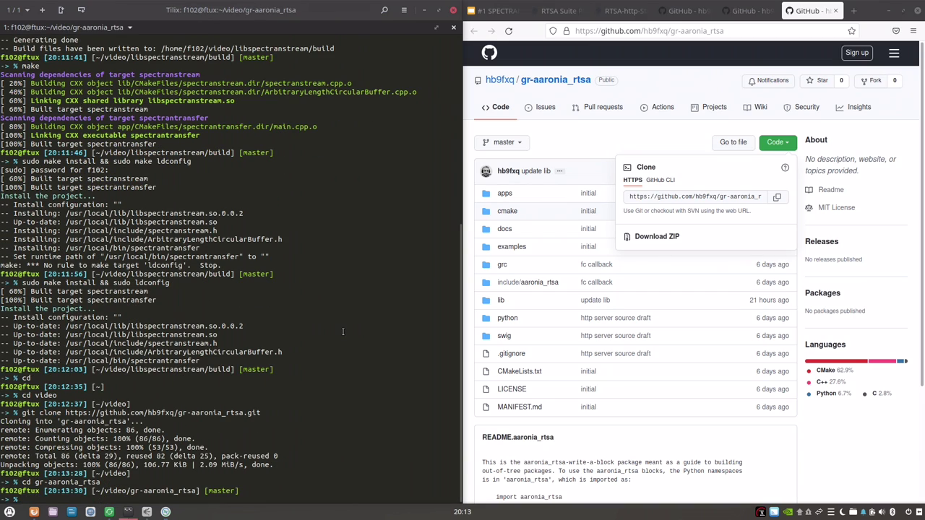
text(mk)
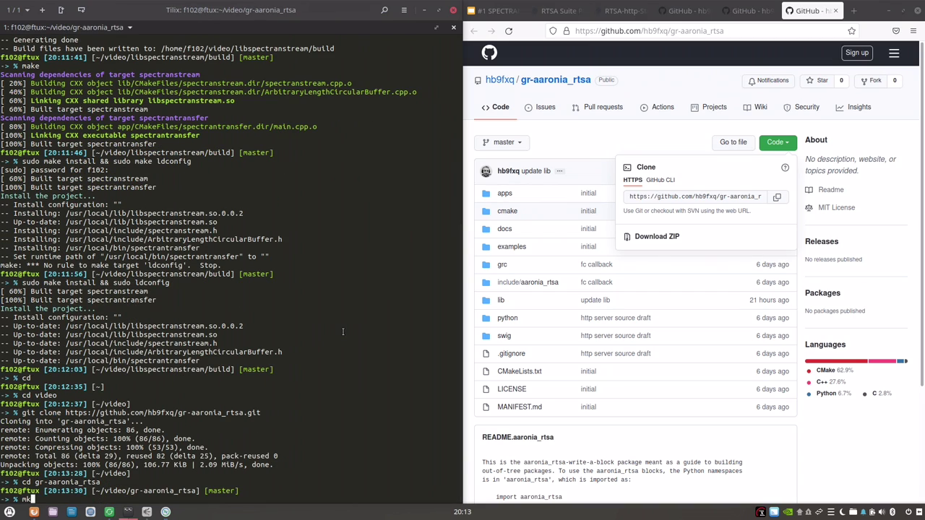
text(dir buid)
key(Return)
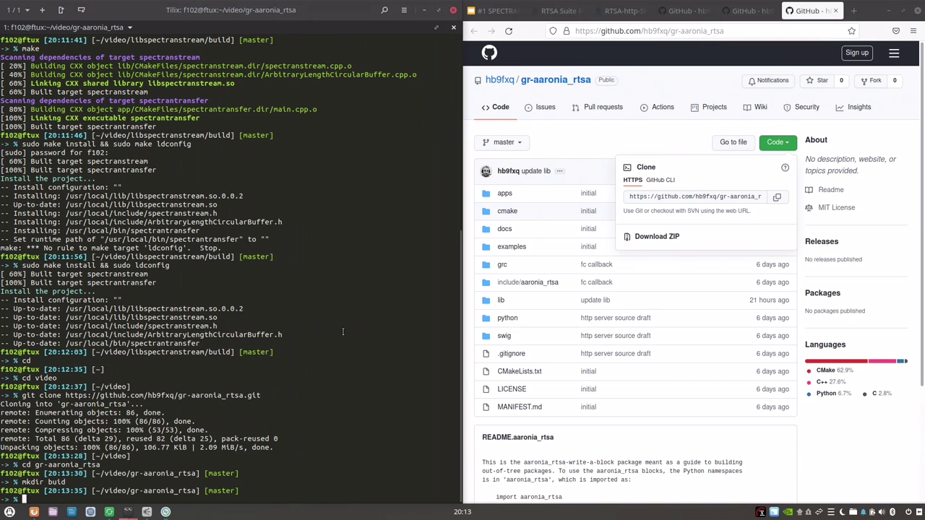
text(mv )
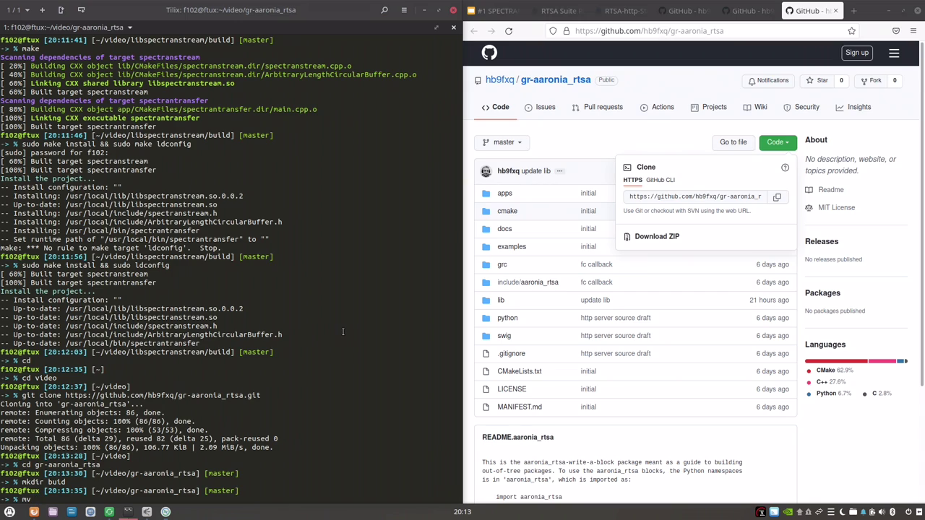
text(buid ui)
key(BackSpace)
key(BackSpace)
text(build)
key(Return)
Run cmake .. from inside the build directory.
text(cd )
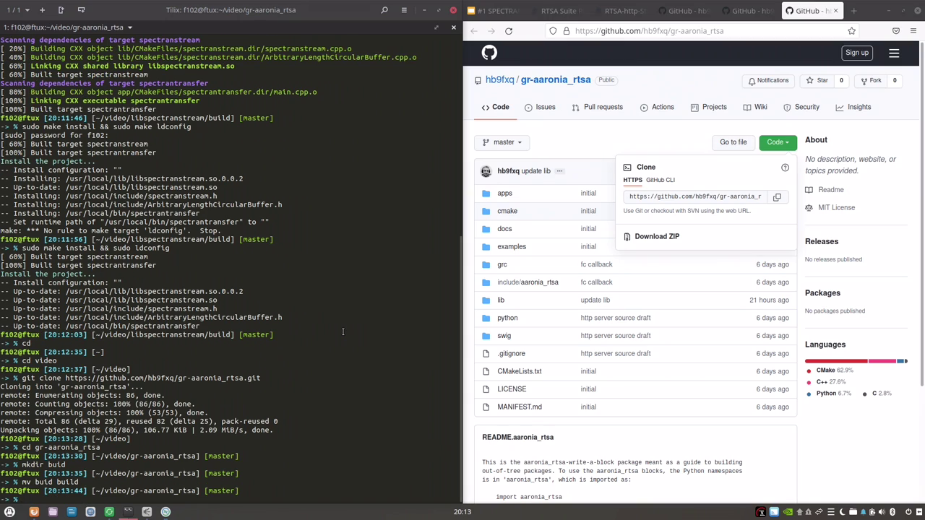
text(build)
key(Return)
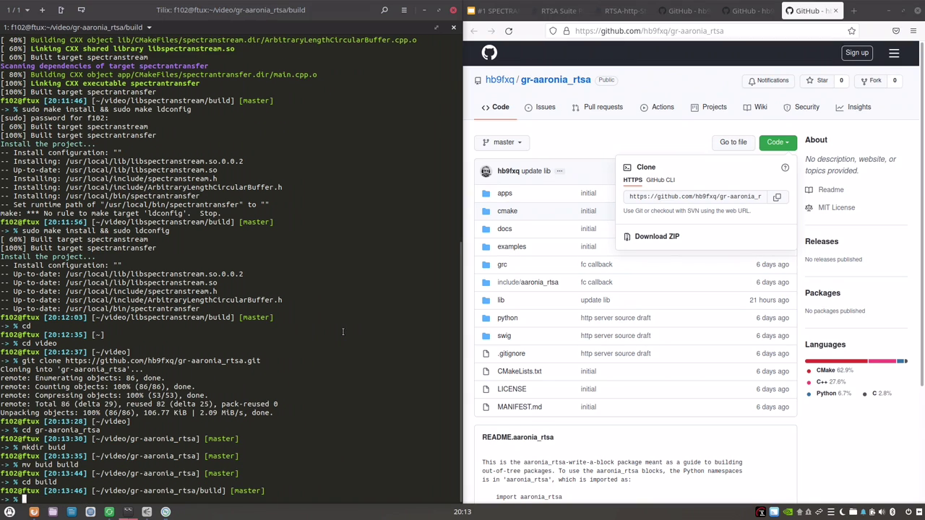
text(cmake)
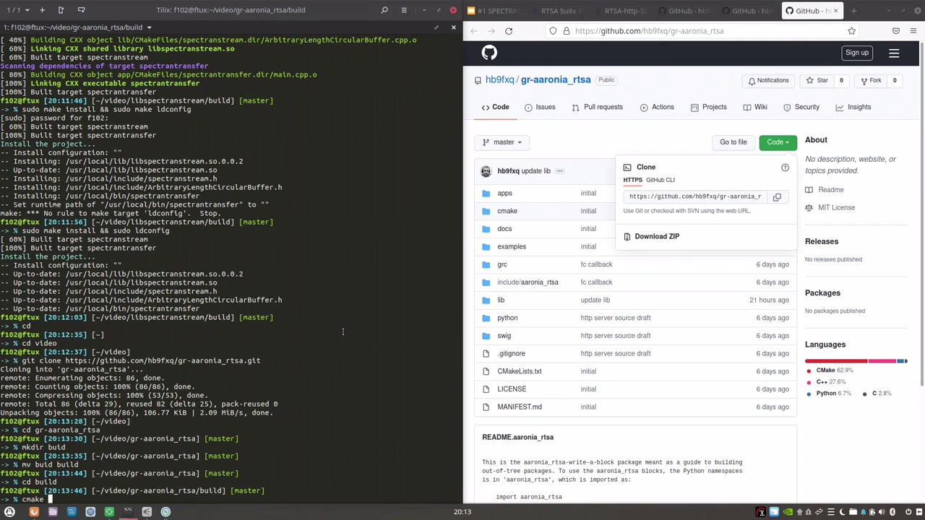
text( ..)
key(Return)
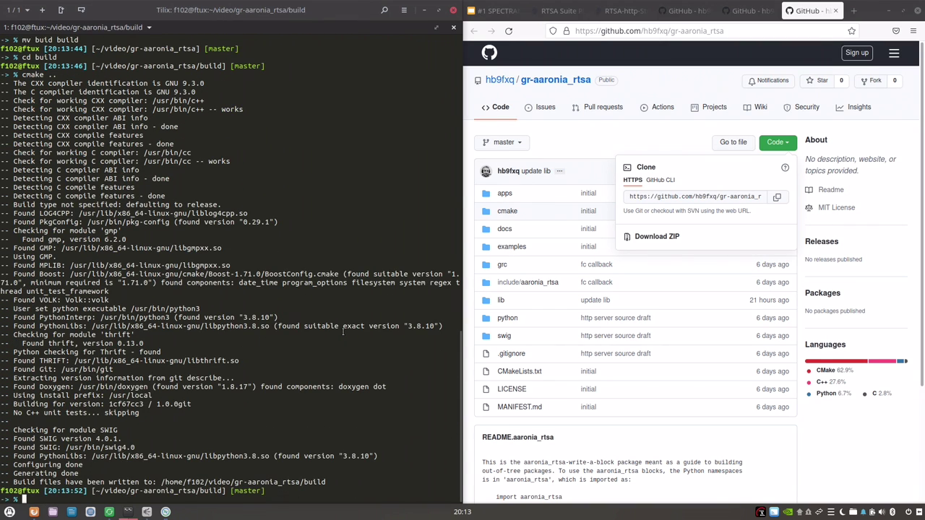
Compile the gr-aaronia_rtsa module with make.
text(sudo make)
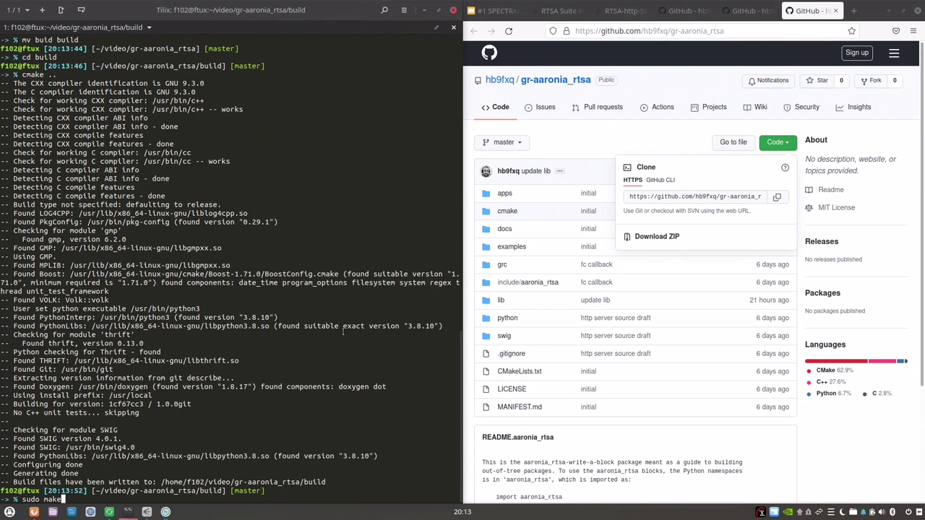
key(BackSpace)
key(BackSpace)
key(BackSpace)
key(BackSpace)
key(BackSpace)
key(BackSpace)
key(BackSpace)
key(BackSpace)
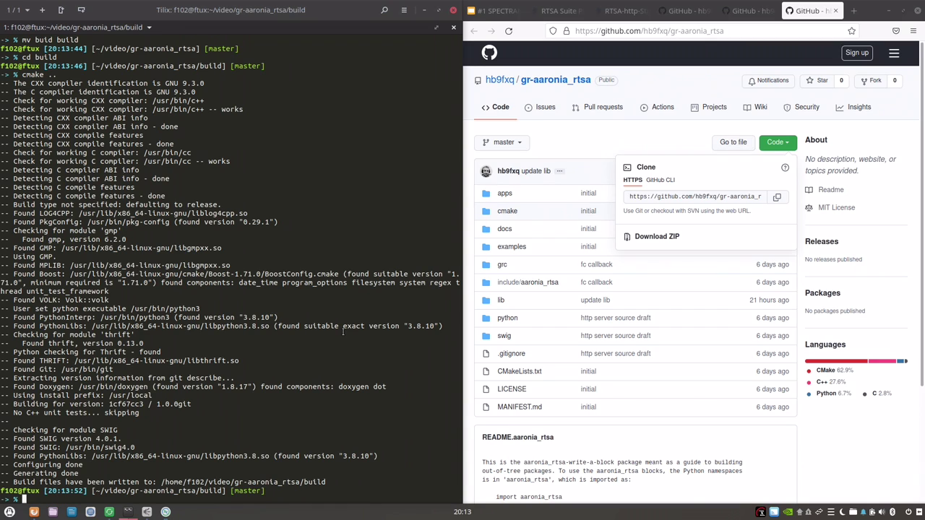
text(make)
key(Return)
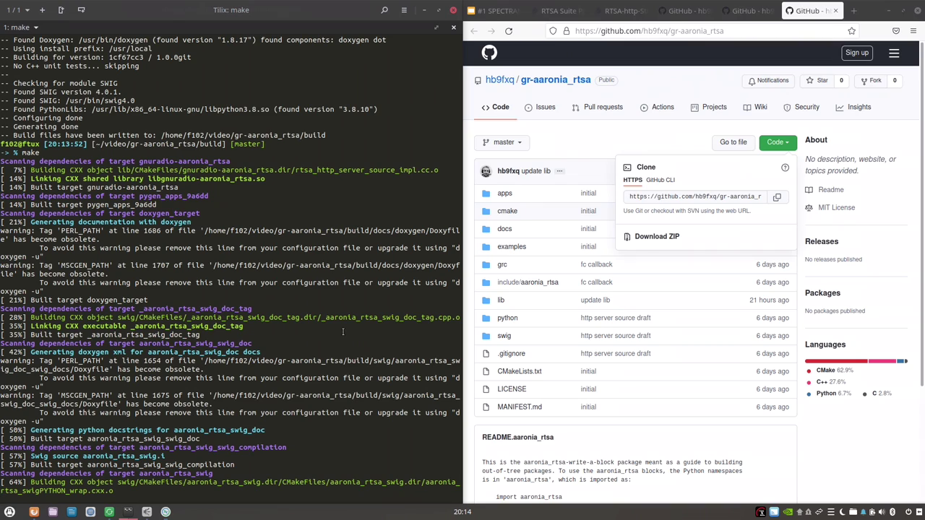
Install the module with sudo make install && sudo ldconfig.
text(s)
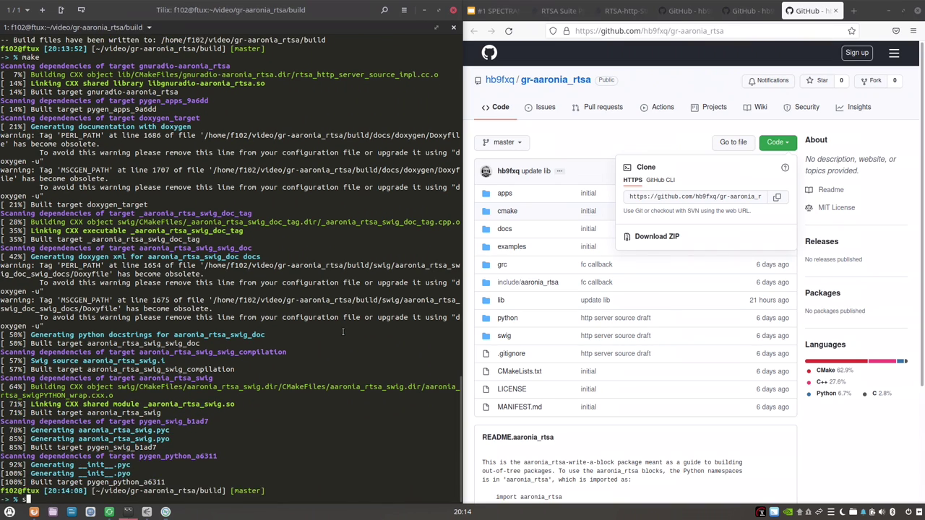
text(udo make install)
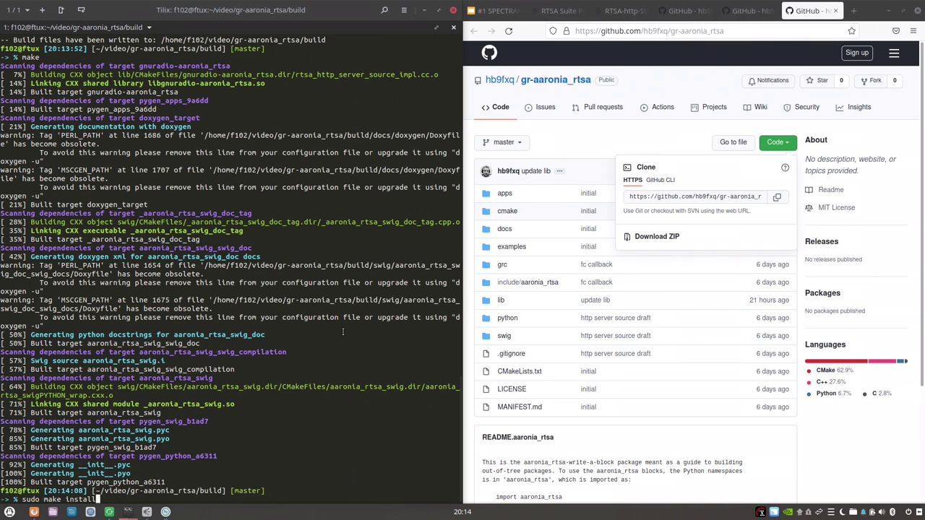
text( && sudo ldconfig)
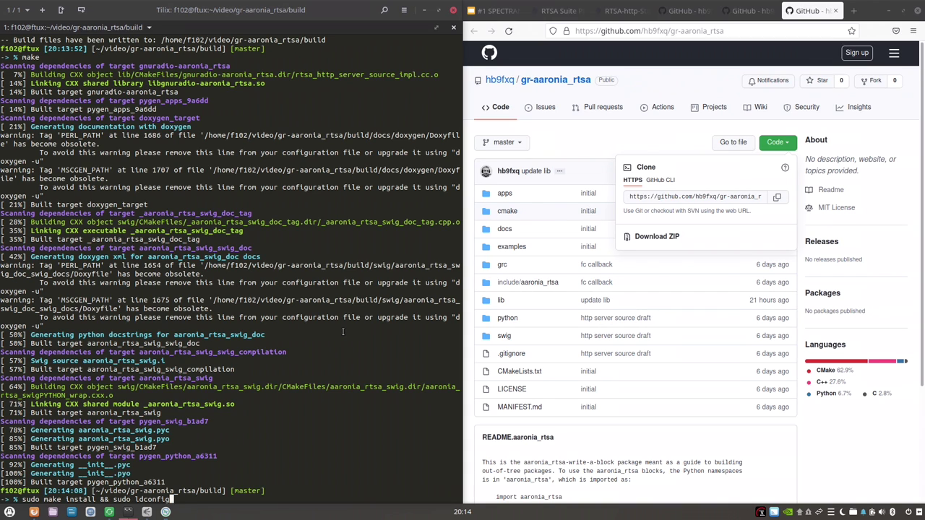
key(Return)
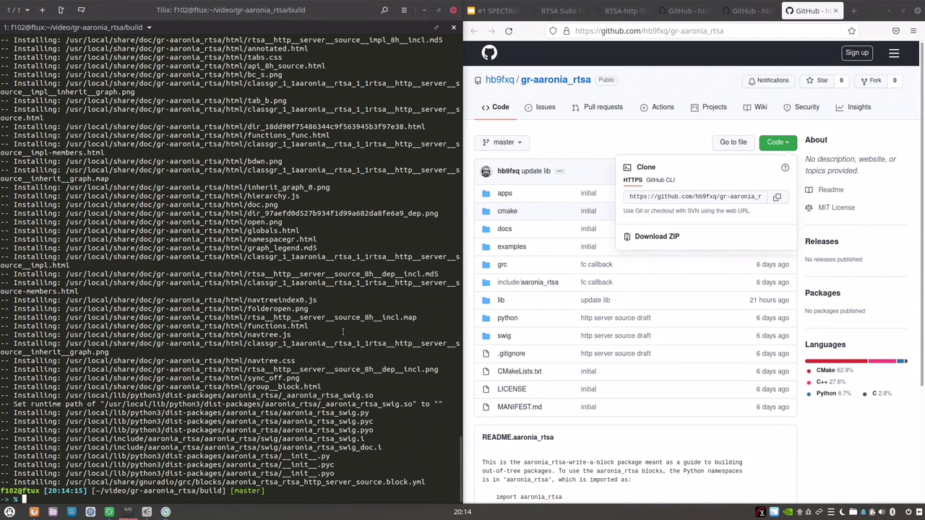
click(744, 11)
Copy the SoapySpectranV6 HTTPS clone URL from GitHub's Code menu.
click(731, 33)
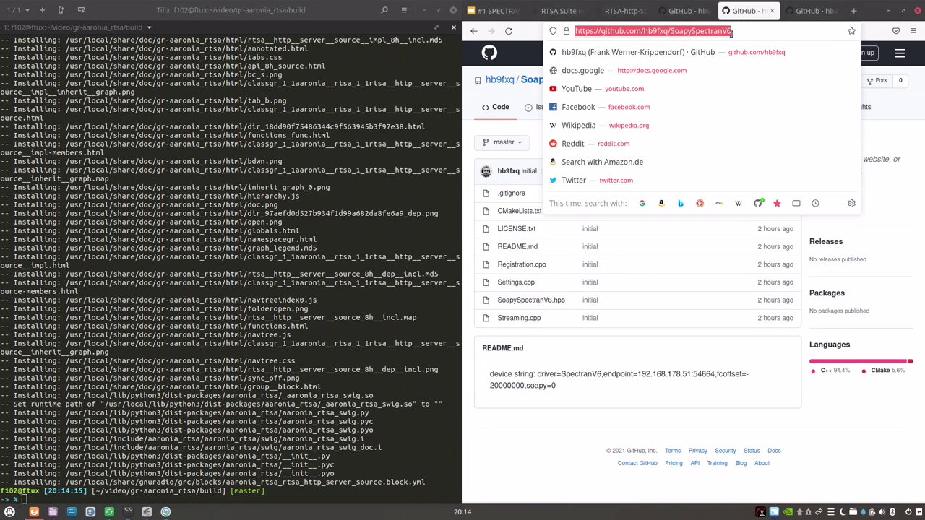
text(c)
key(Escape)
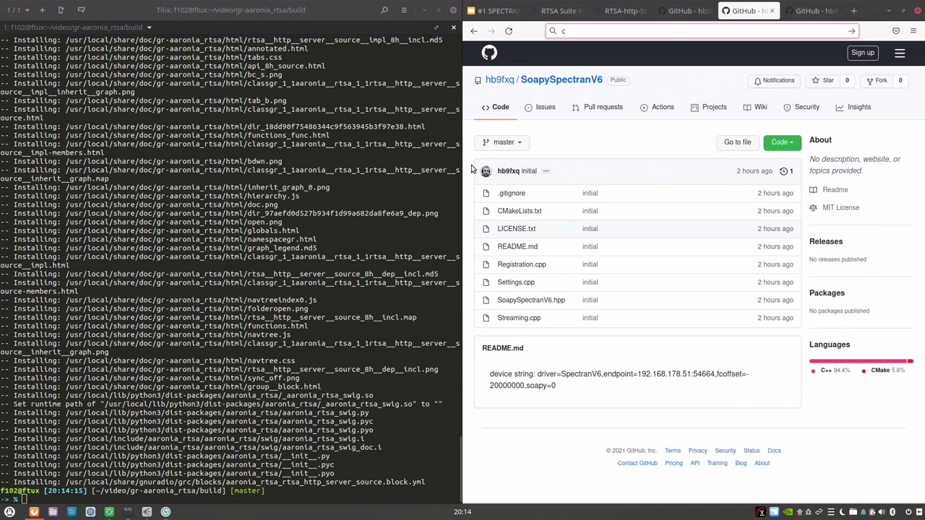
key(Escape)
click(785, 143)
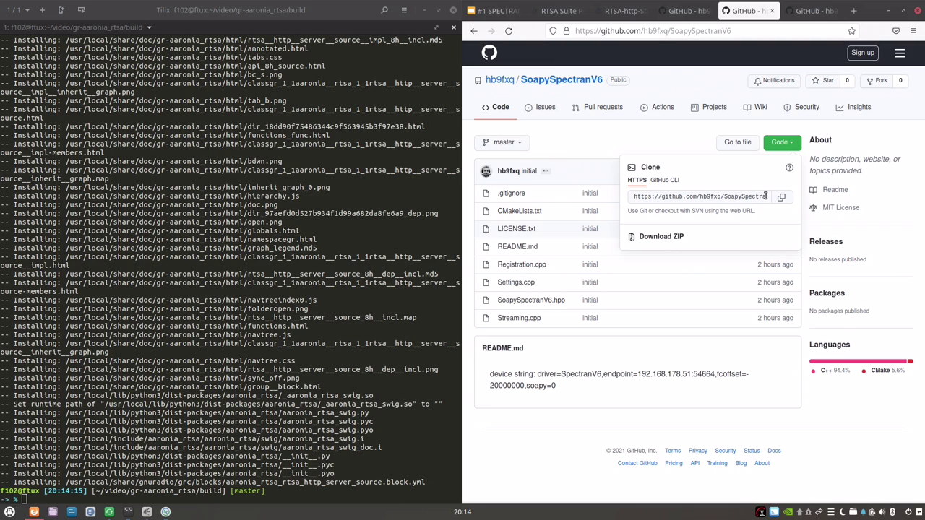
click(781, 197)
Clone SoapySpectranV6 into the ~/video folder.
click(296, 356)
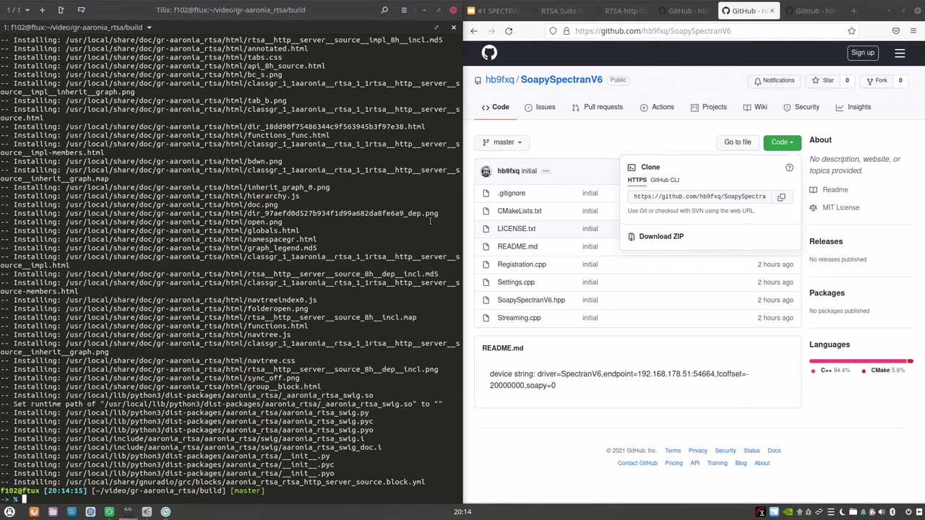
text(cd)
key(Return)
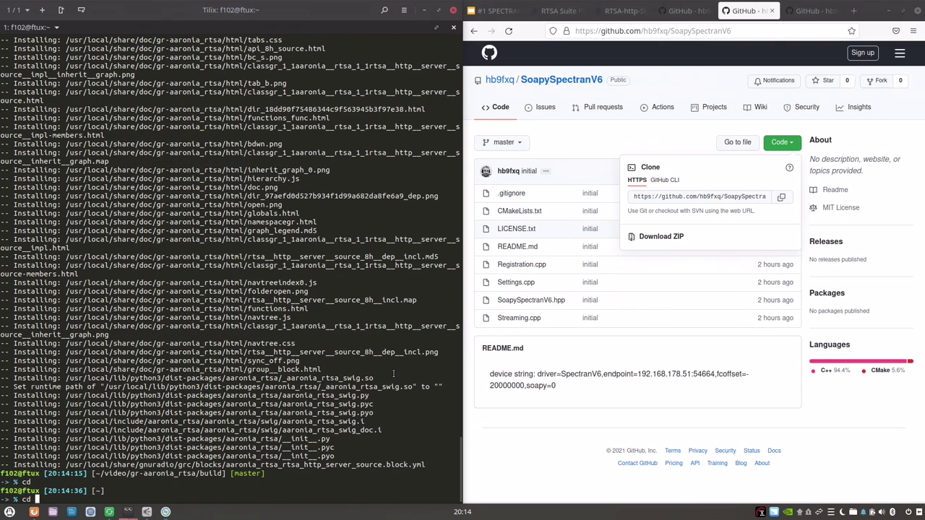
text(cd l)
text(ideo)
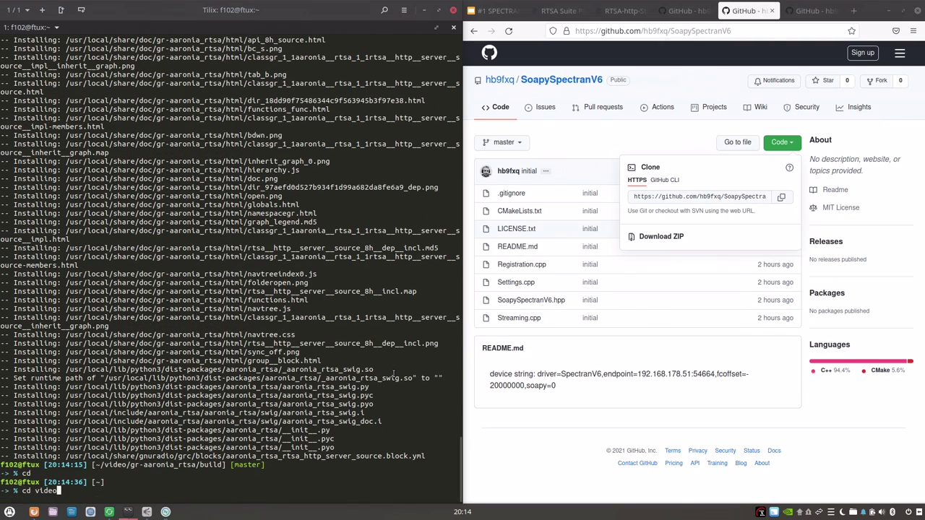
key(Return)
text(git clone)
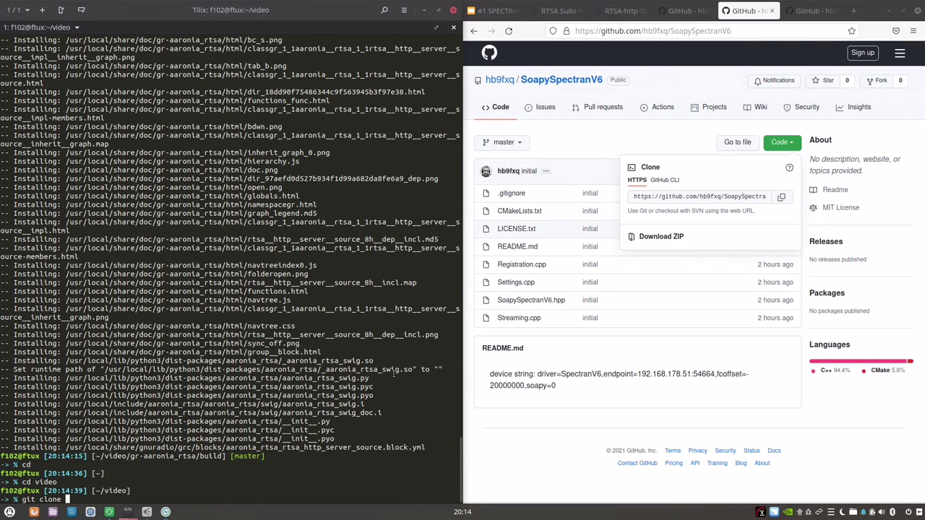
key(ctrl+shift+v)
key(Return)
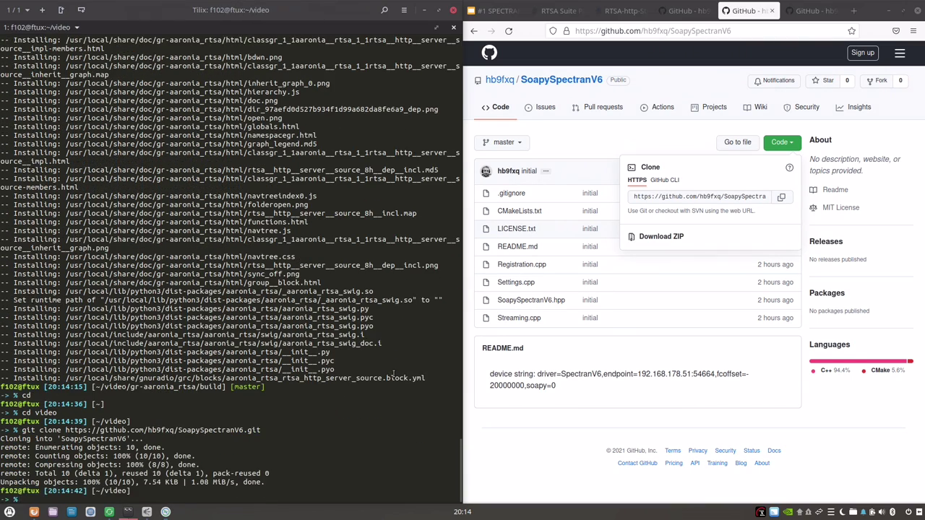
Create a build directory in SoapySpectranV6 and configure it with cmake ...
text(cd So)
key(Tab)
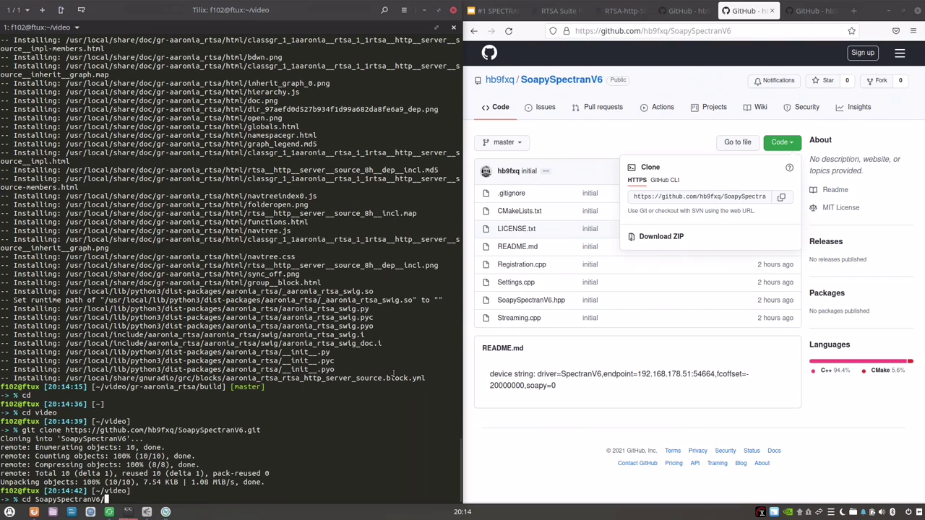
key(Return)
text(mkdir build)
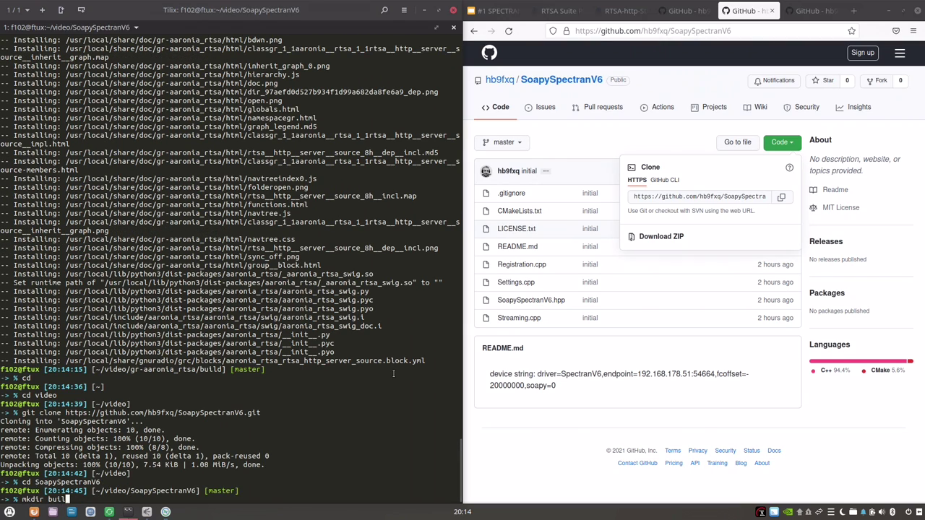
key(Return)
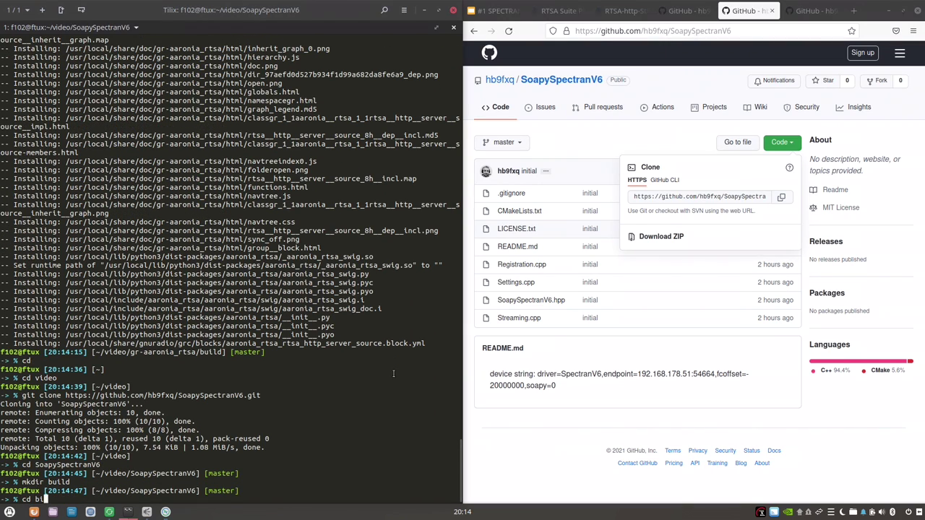
text(cd build)
key(Return)
text(cmake)
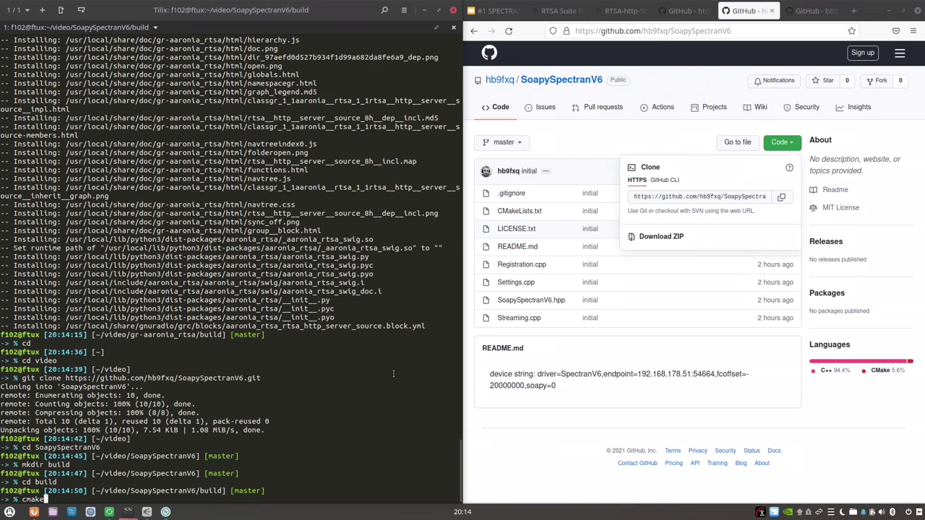
text( ..)
key(Return)
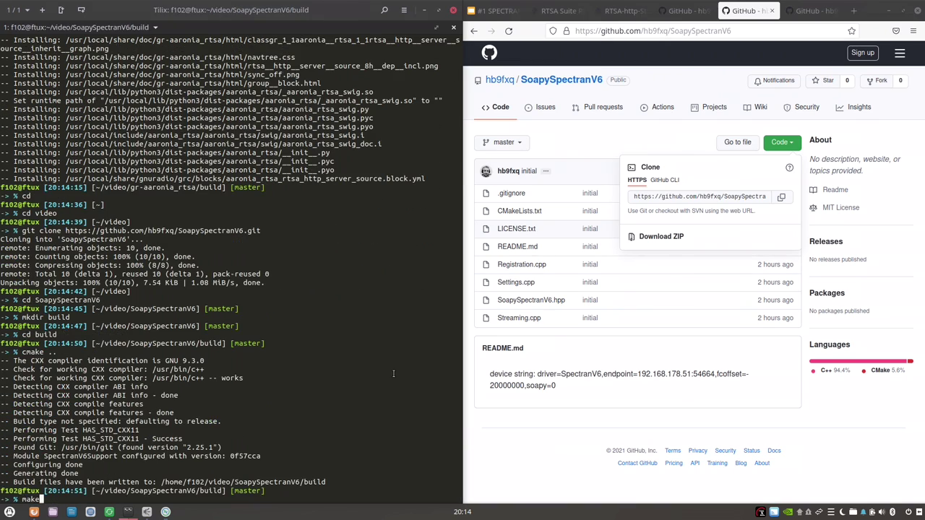
Compile SoapySpectranV6 and install it with sudo make install && sudo ldconfig.
key(Return)
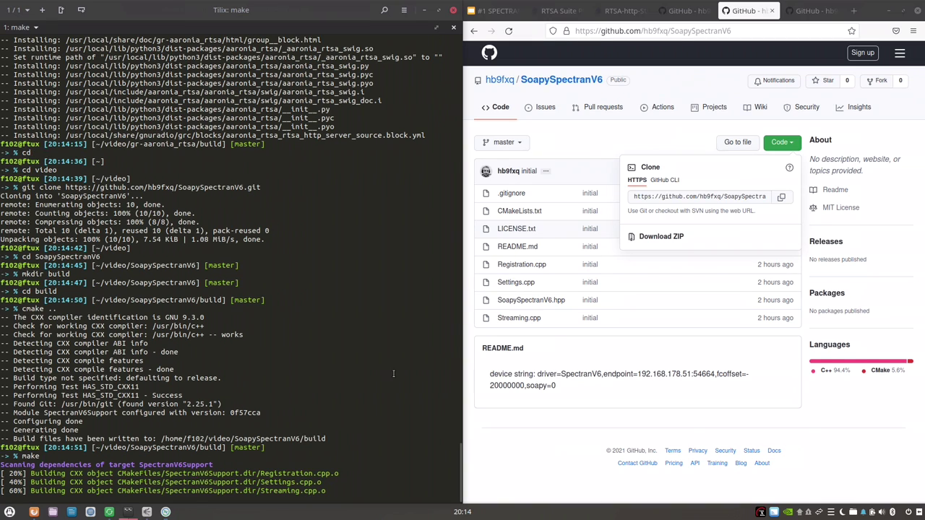
key(Up)
key(Up)
key(Up)
key(Up)
key(Up)
key(Up)
key(Up)
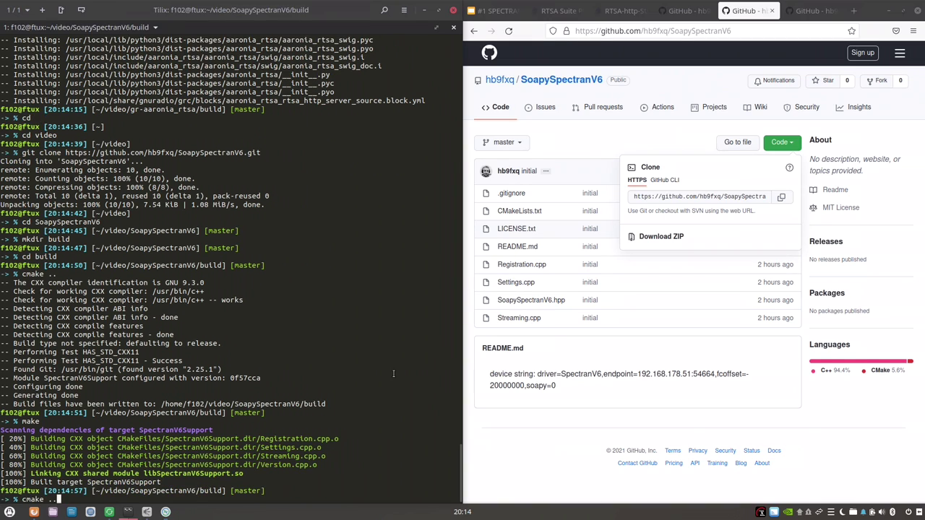
key(Up)
key(Up)
key(Return)
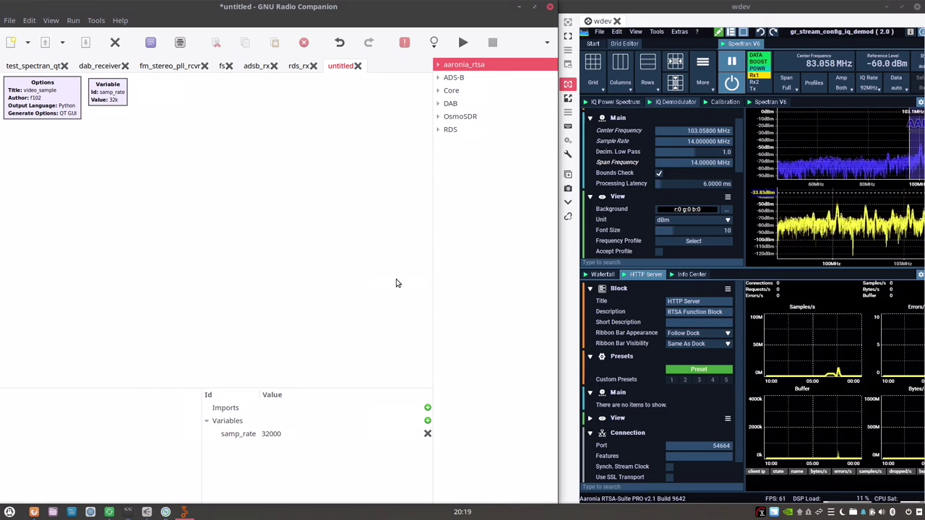
Change samp_rate from 32000 to 5e6 and expand the aaronia_rtsa block category.
click(400, 224)
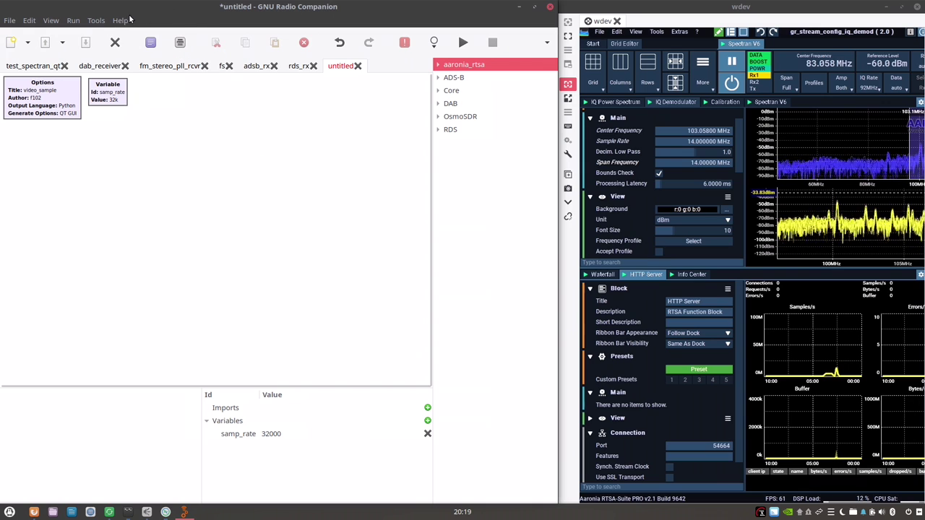
double_click(116, 101)
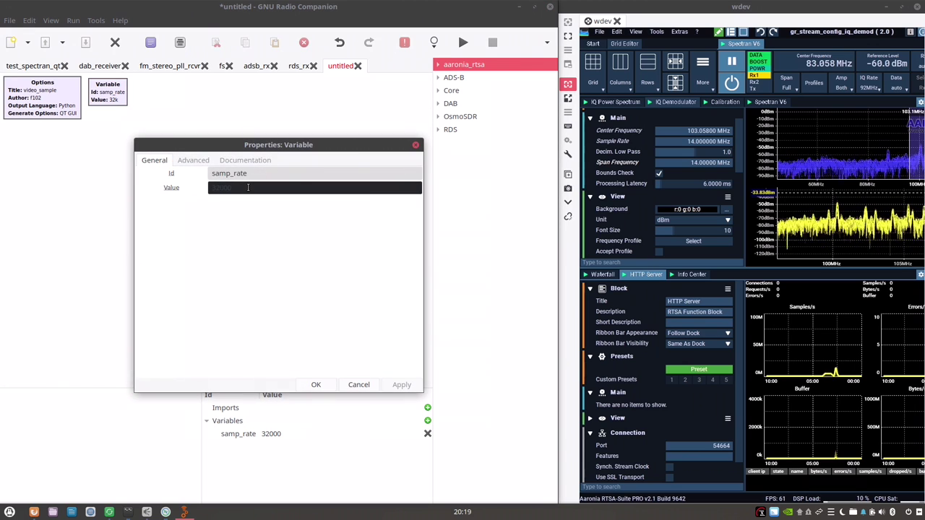
double_click(248, 187)
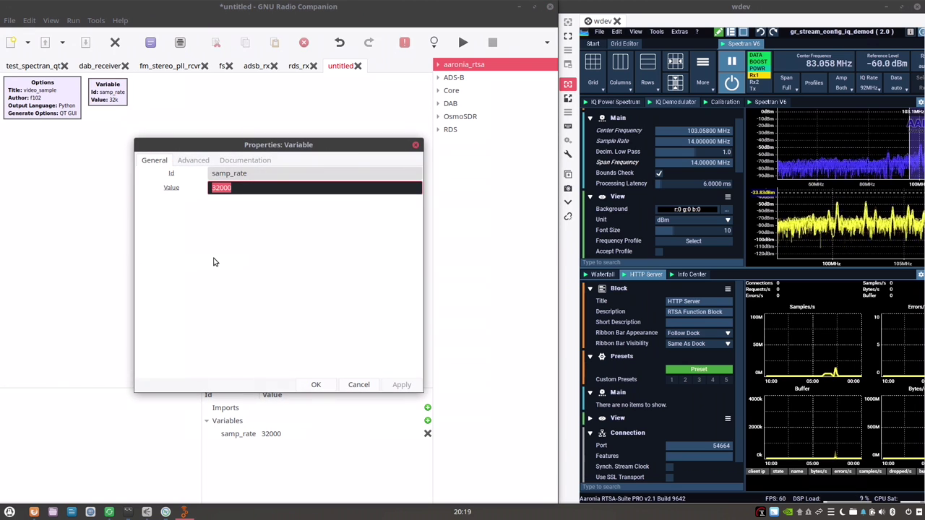
key(BackSpace)
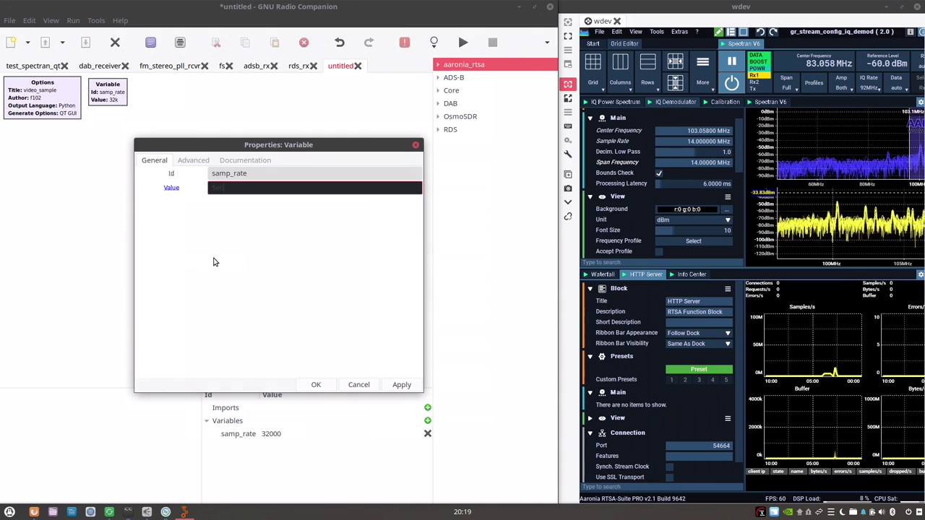
text(5e6)
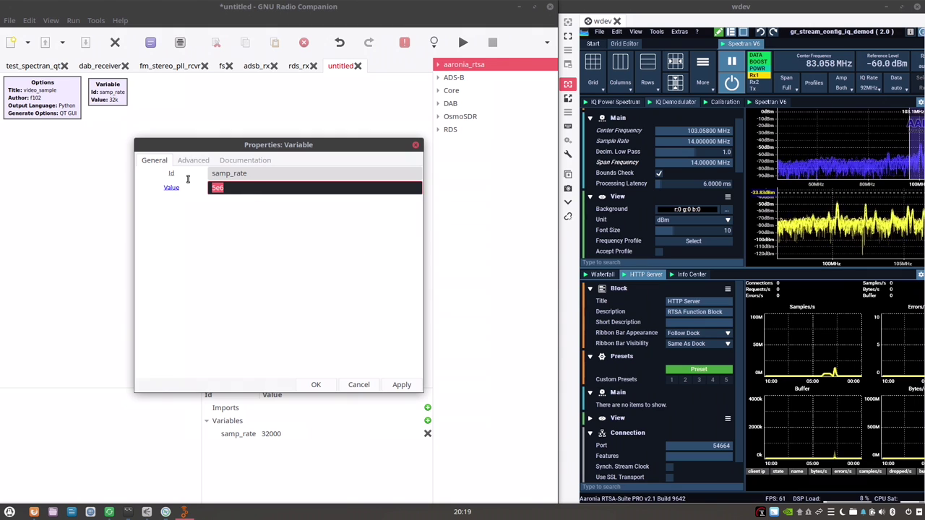
click(316, 385)
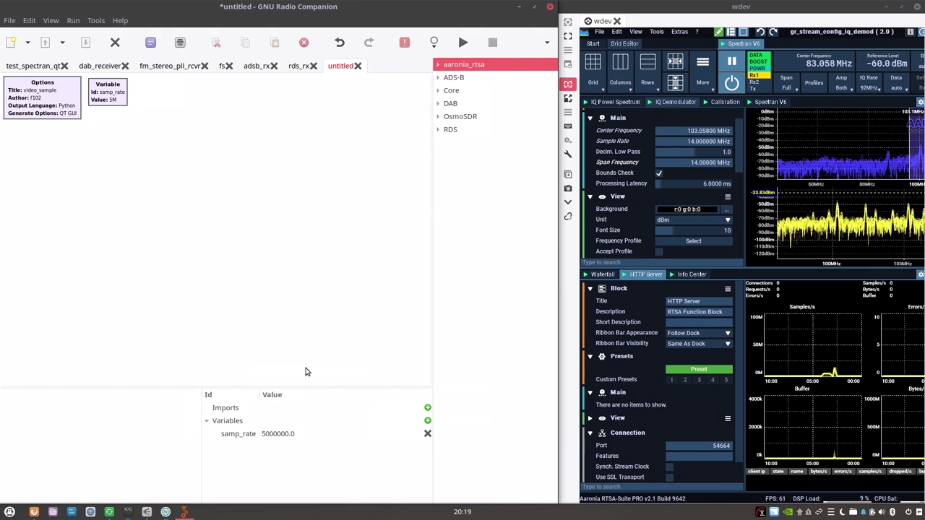
click(110, 105)
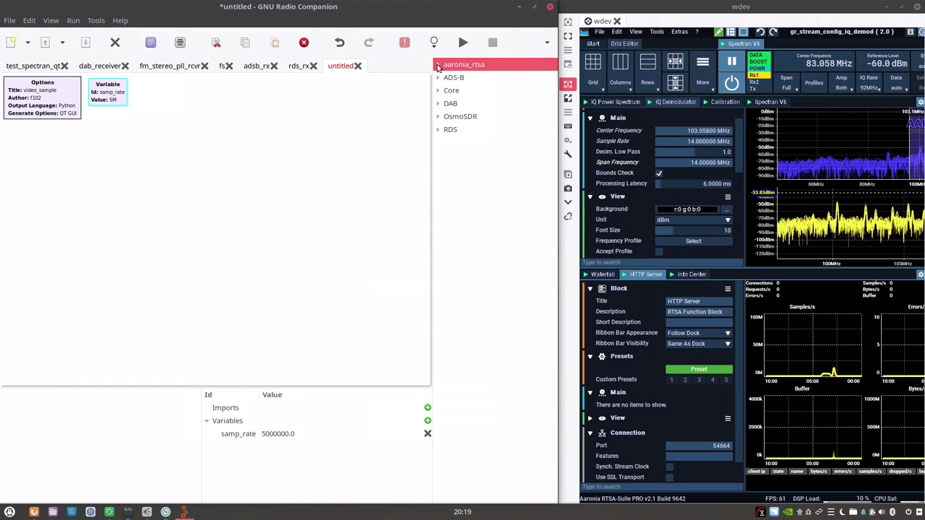
click(437, 66)
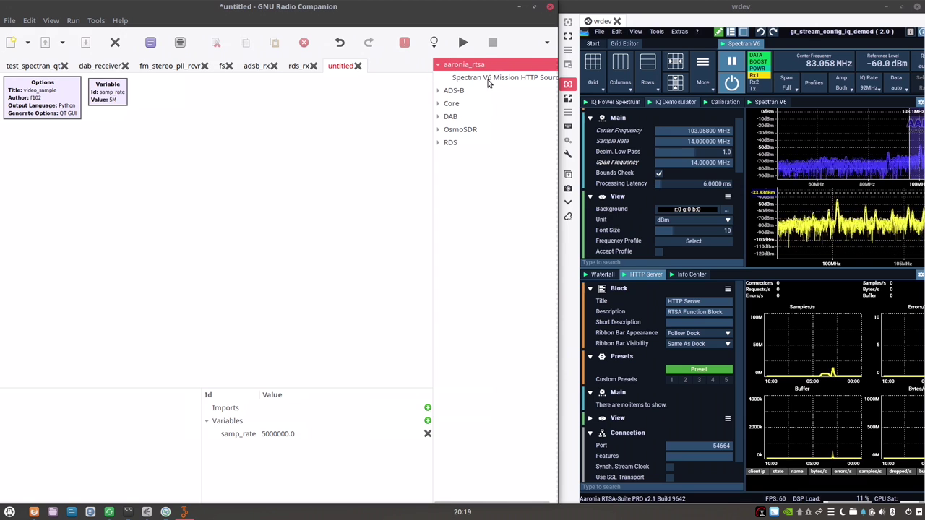
Place a Spectran V6 Mission HTTP Source block on the canvas and open its properties.
click(487, 81)
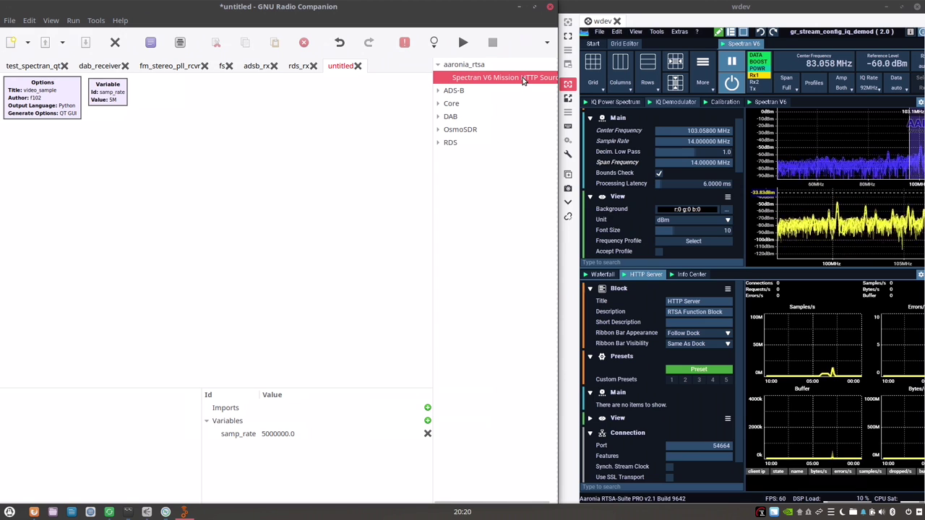
drag(479, 81, 128, 187)
drag(196, 221, 120, 194)
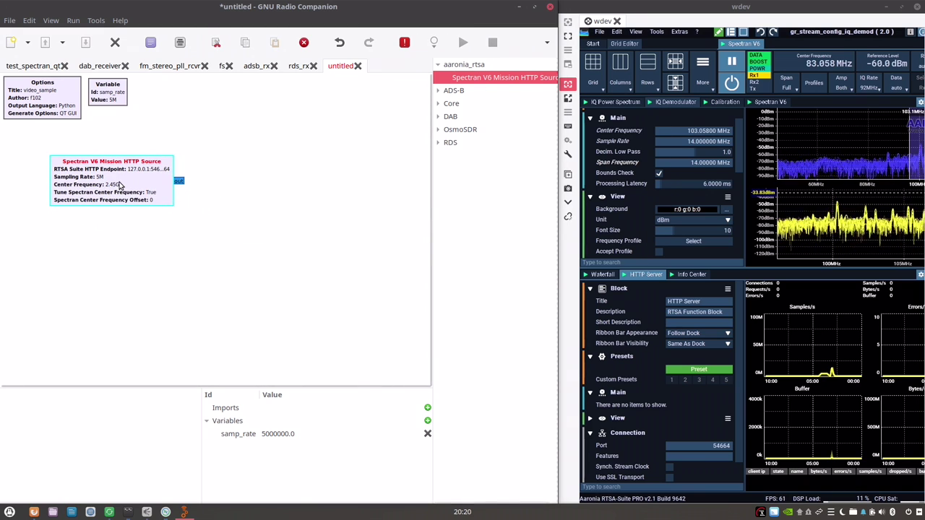
double_click(120, 194)
drag(316, 154, 419, 138)
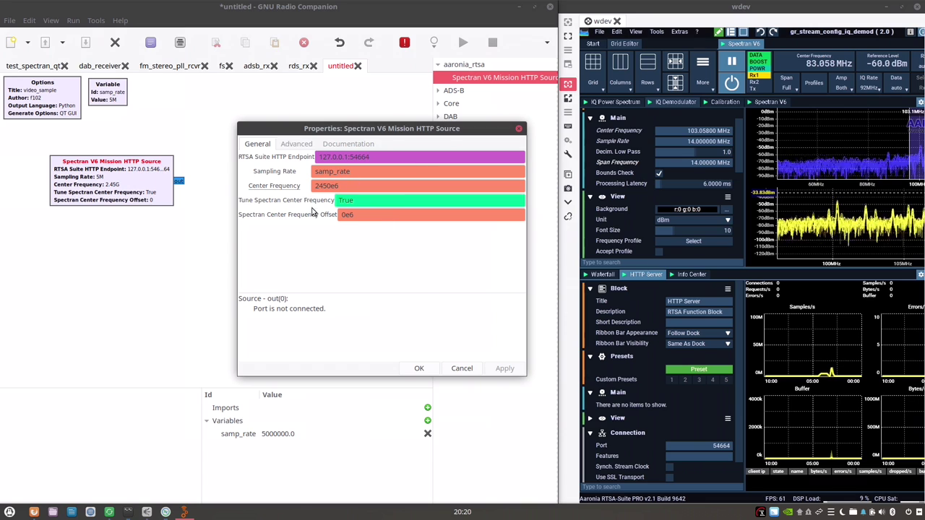
Set the source endpoint to 192.168.178.51, center frequency 227.36e6 and offset -10e6, then apply.
double_click(345, 156)
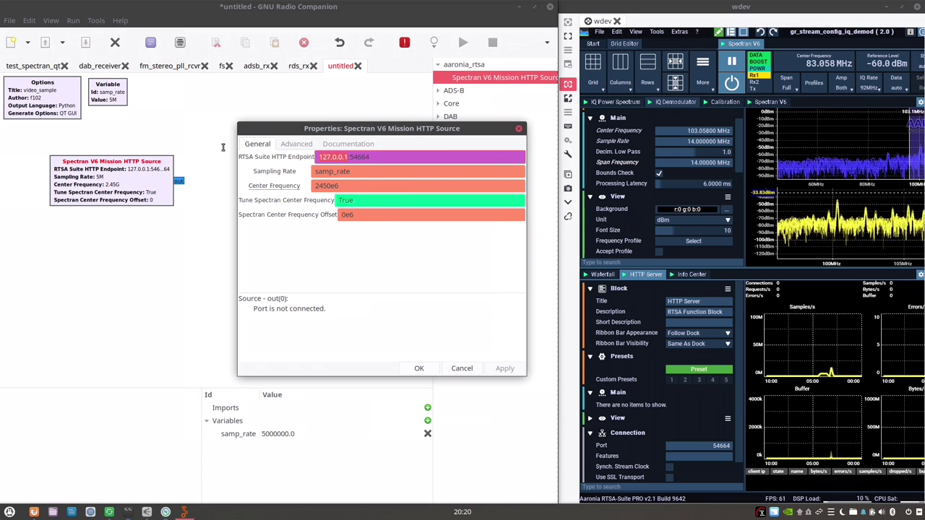
text(192.)
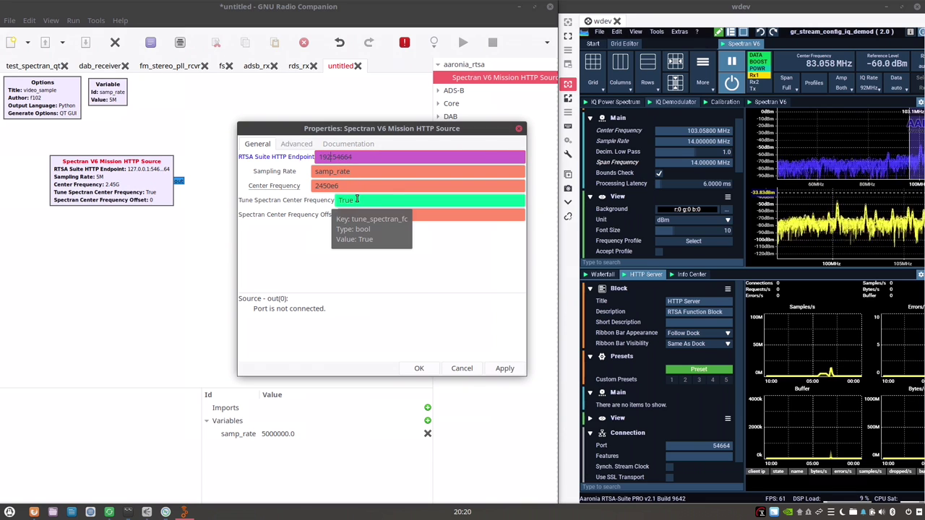
text(168)
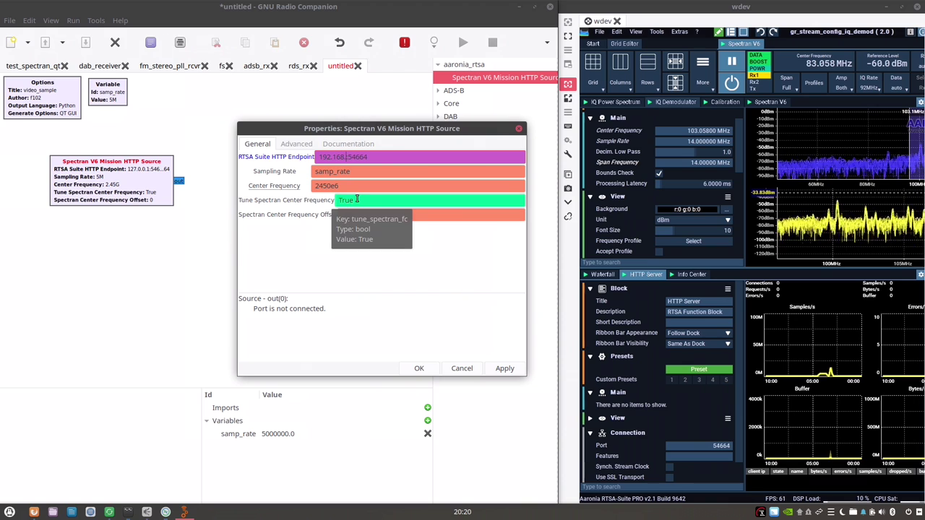
text(.178.51)
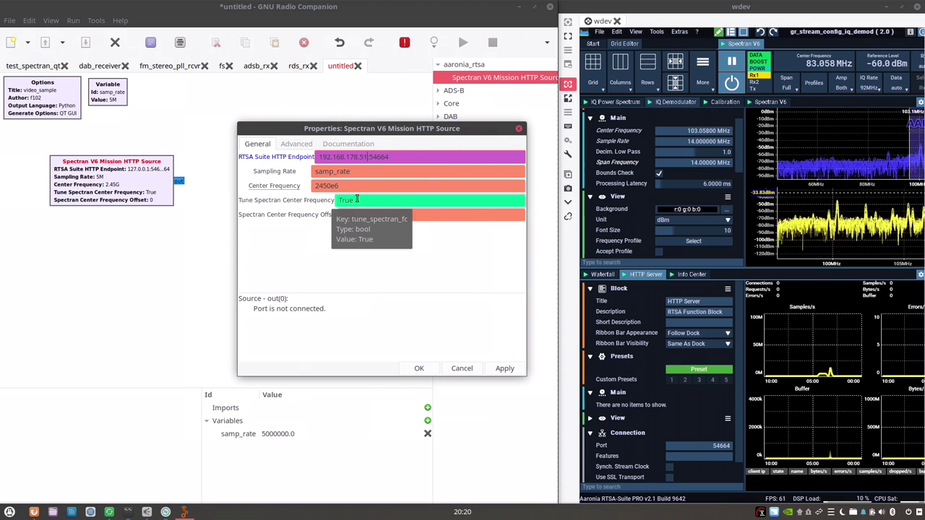
click(323, 173)
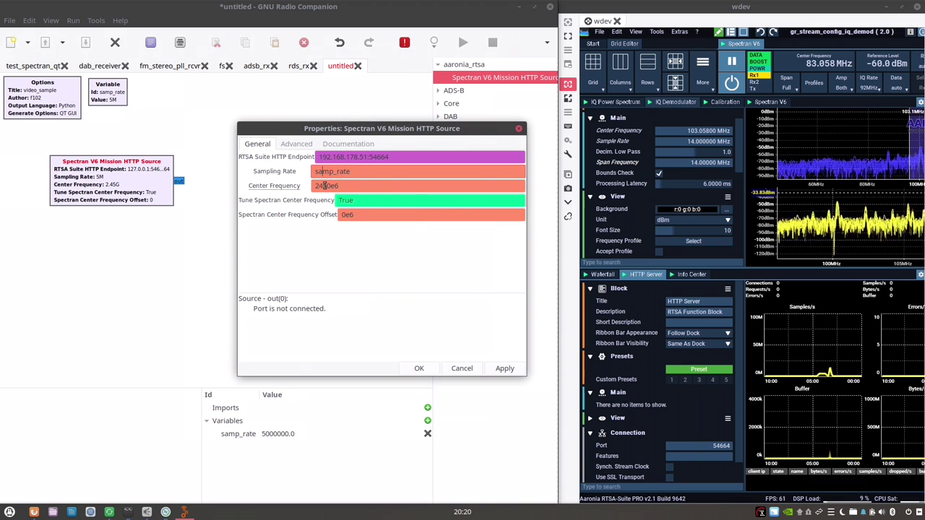
click(325, 185)
key(BackSpace)
key(BackSpace)
key(BackSpace)
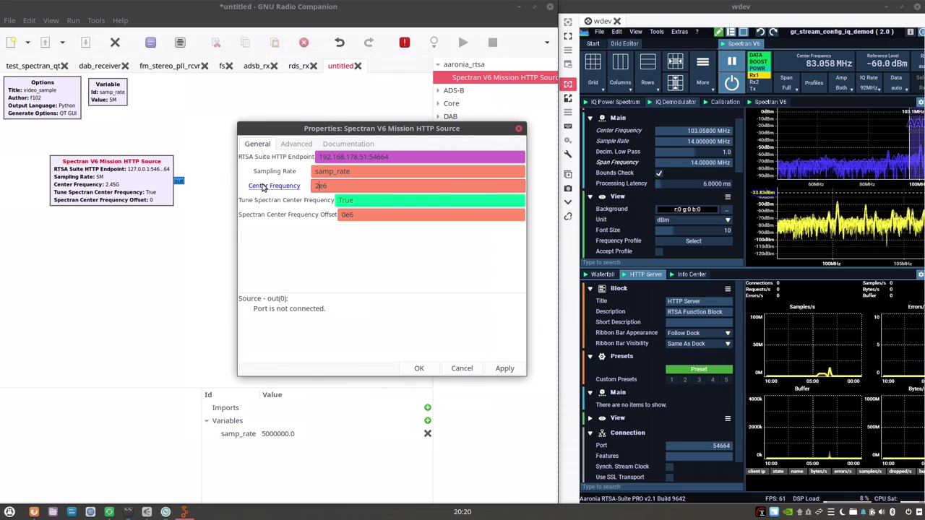
text(27.36)
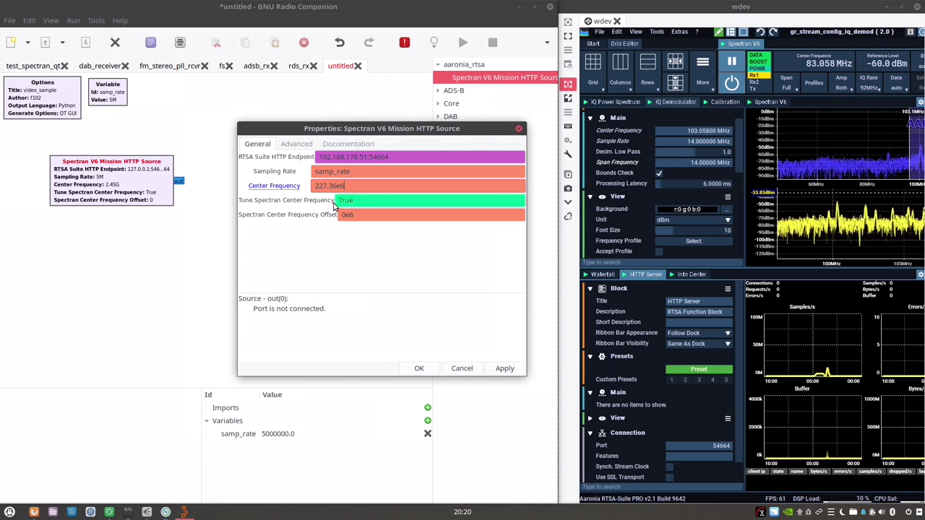
click(367, 200)
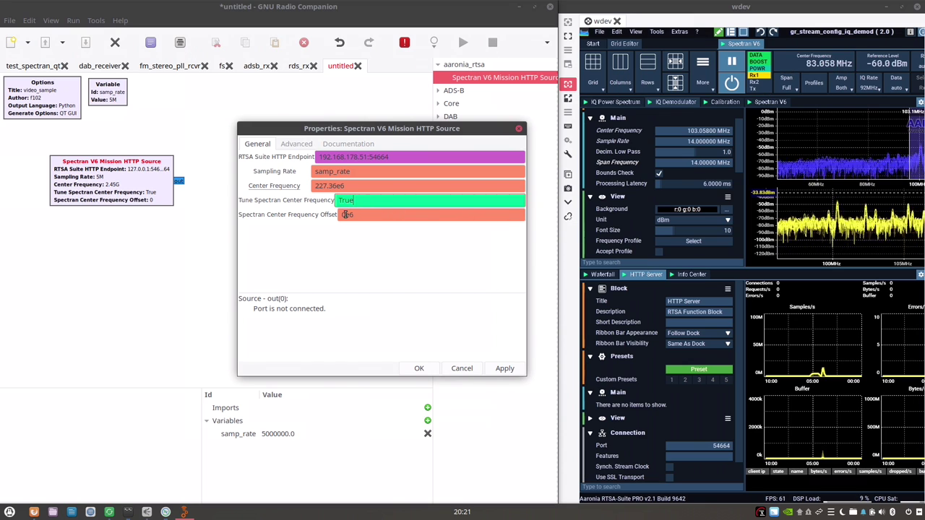
click(344, 215)
key(Delete)
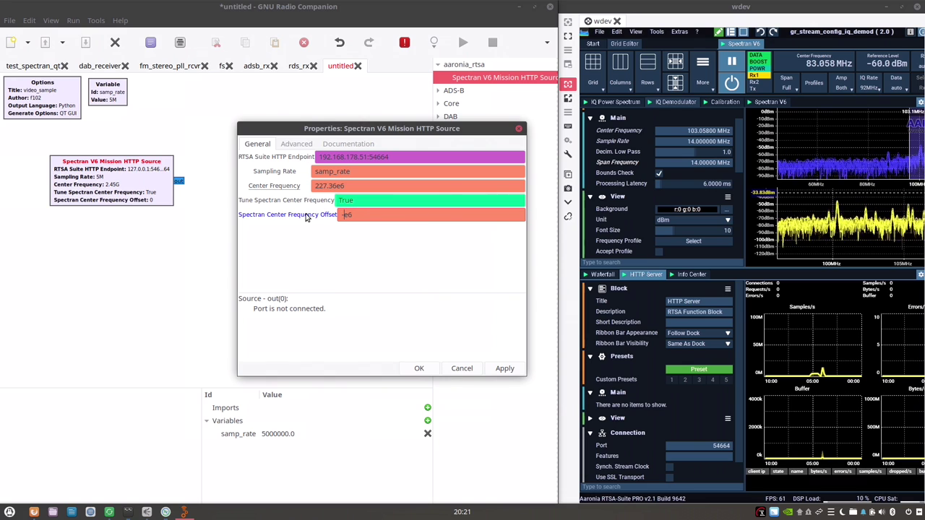
text(-10)
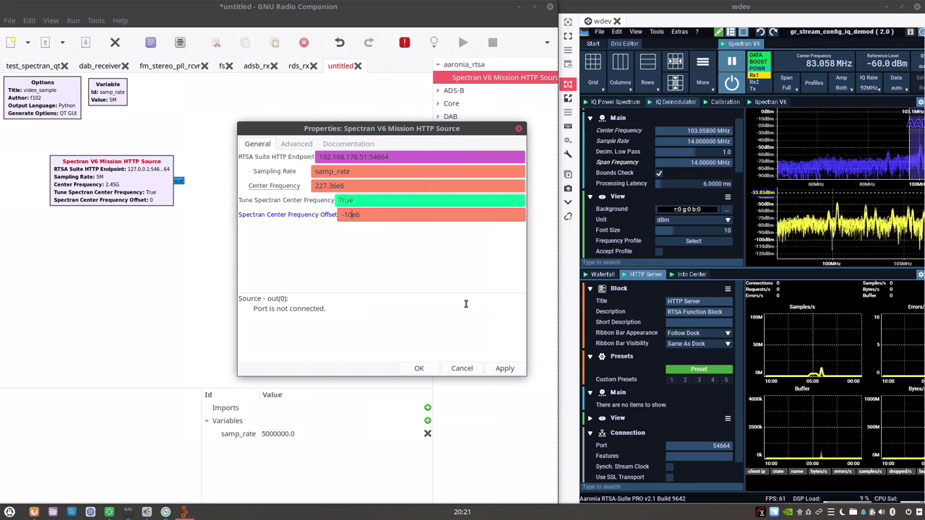
click(498, 368)
Add a fosphor sink (Qt) fed by the Spectran source, centred at 227360000 Hz.
click(414, 369)
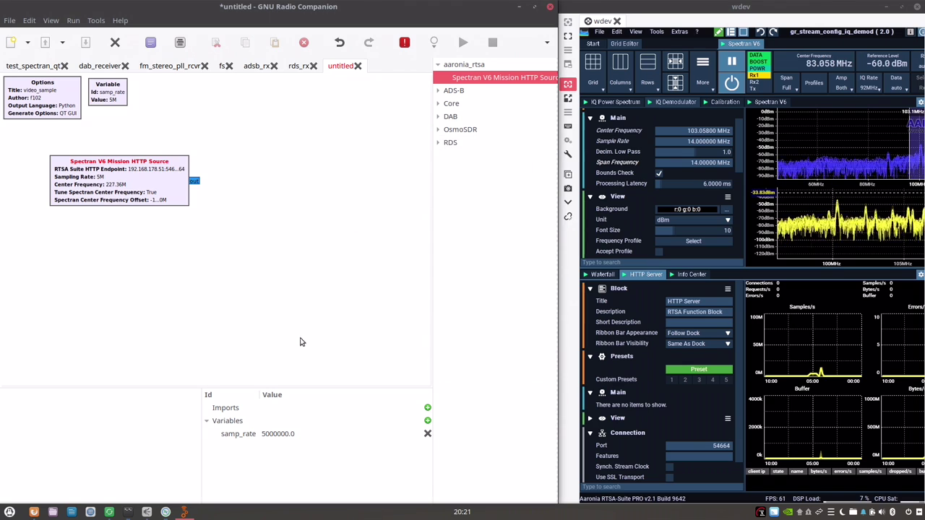
click(501, 64)
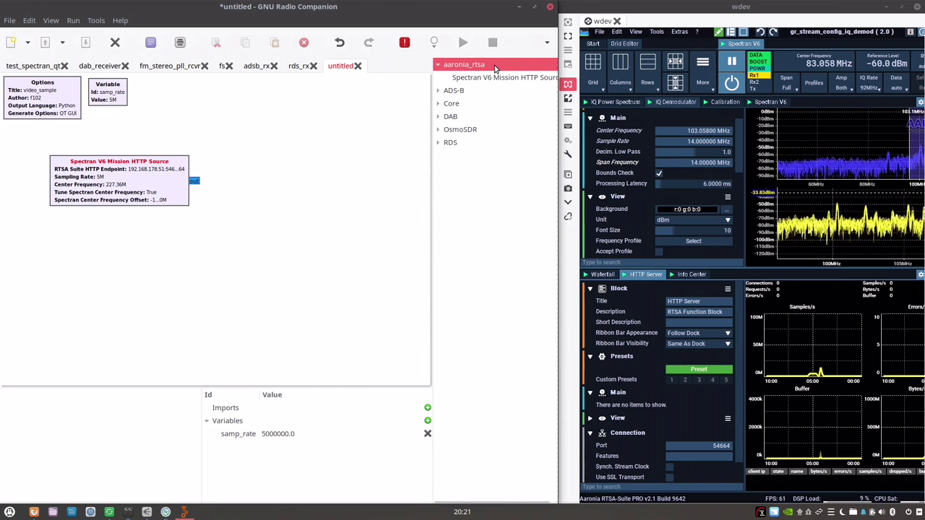
key(ctrl+f)
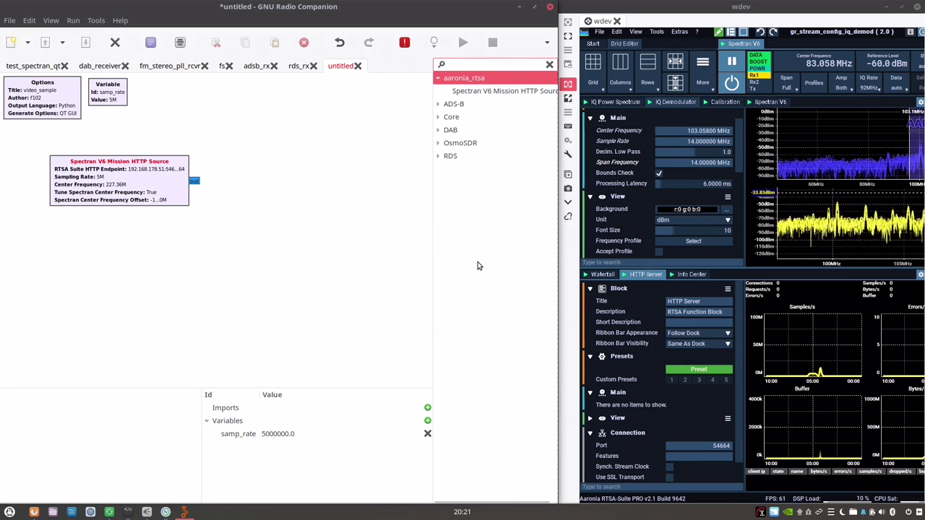
text(fos)
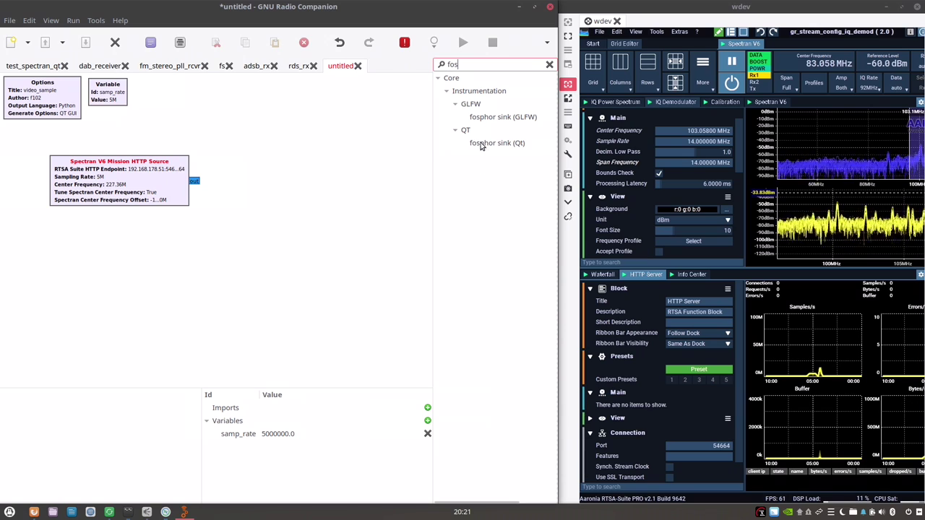
drag(481, 142, 282, 192)
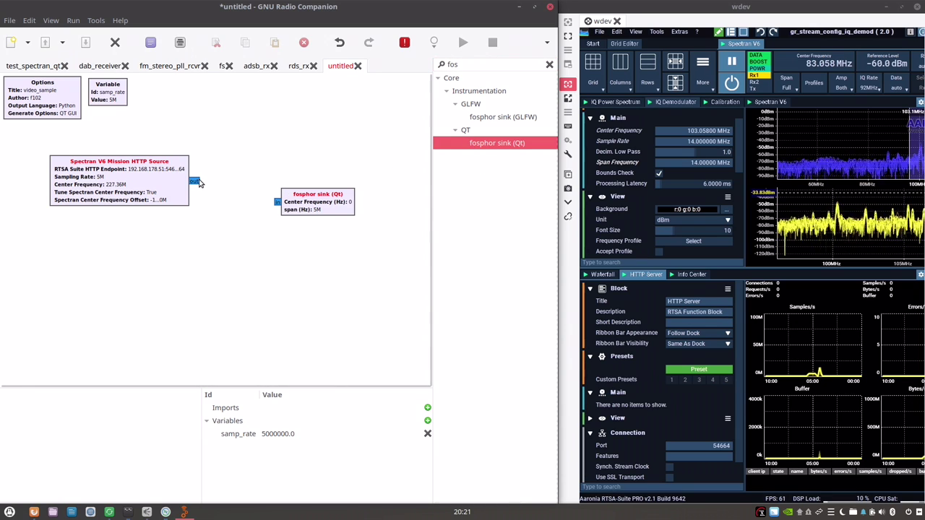
drag(194, 181, 279, 205)
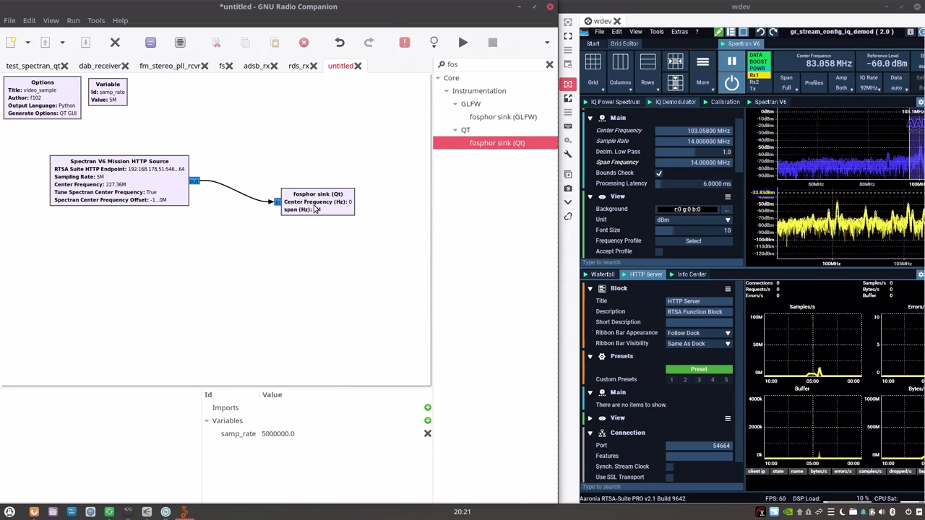
double_click(289, 197)
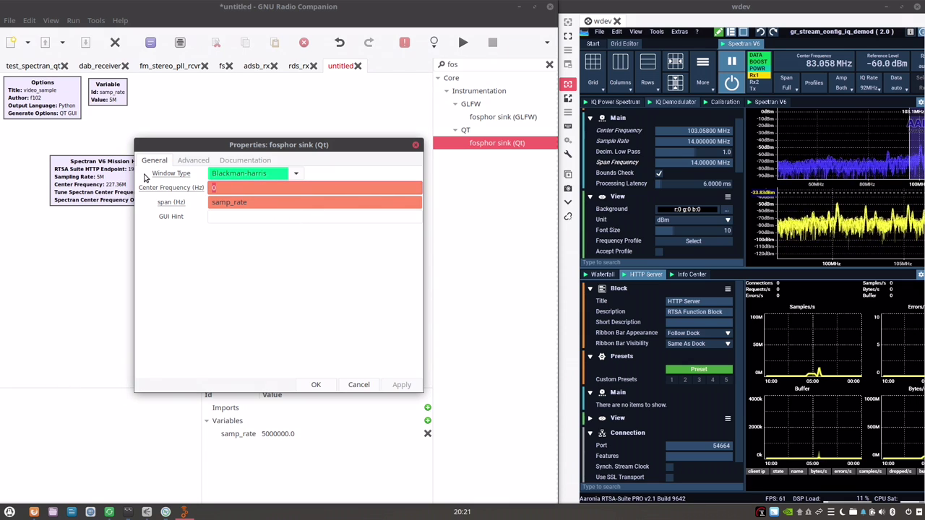
text(227)
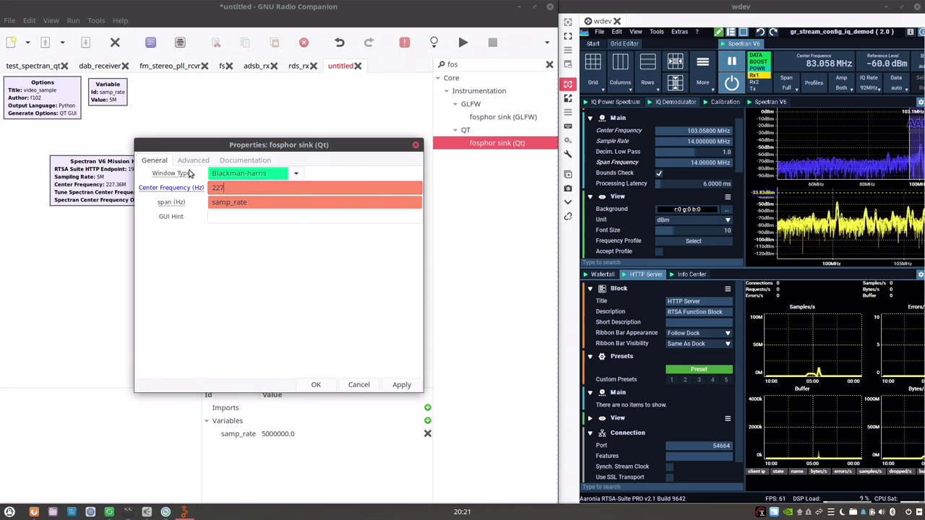
text(36000)
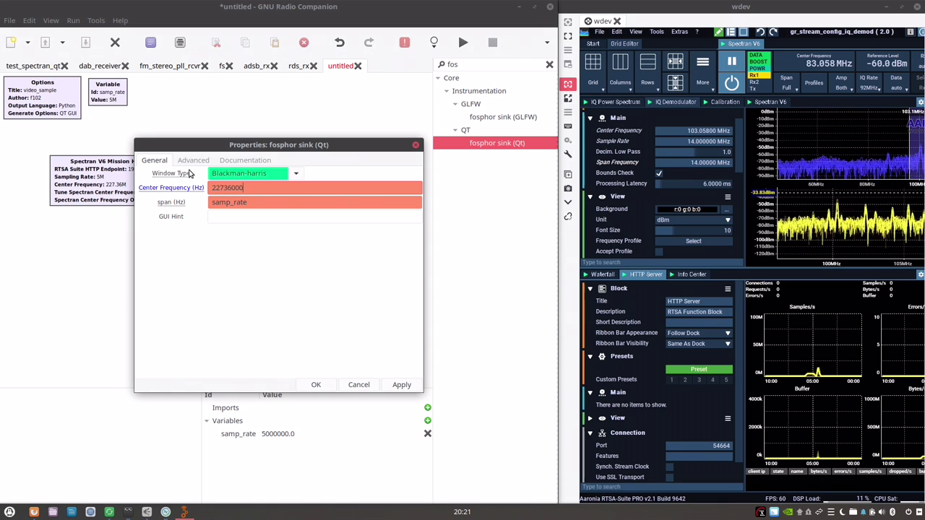
text(0)
key(Return)
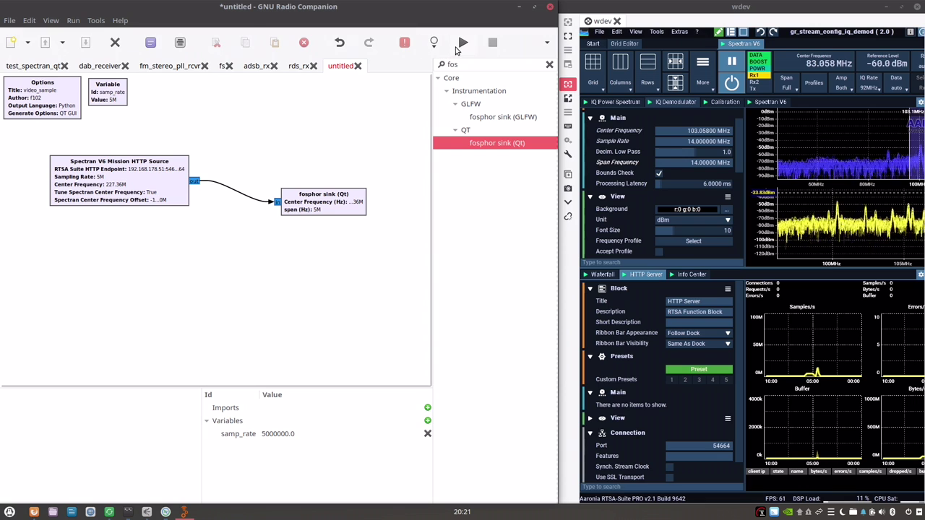
Save the flowgraph as video.grc and run it.
click(463, 43)
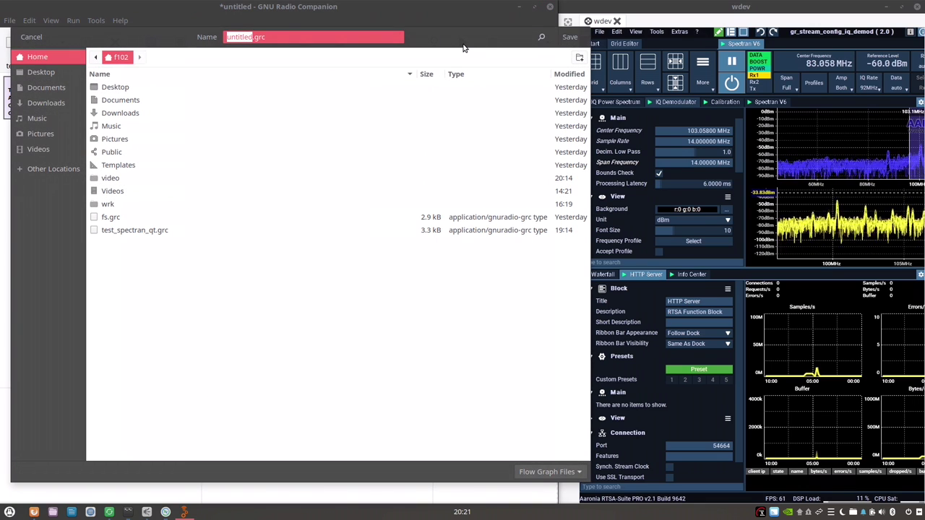
text(video)
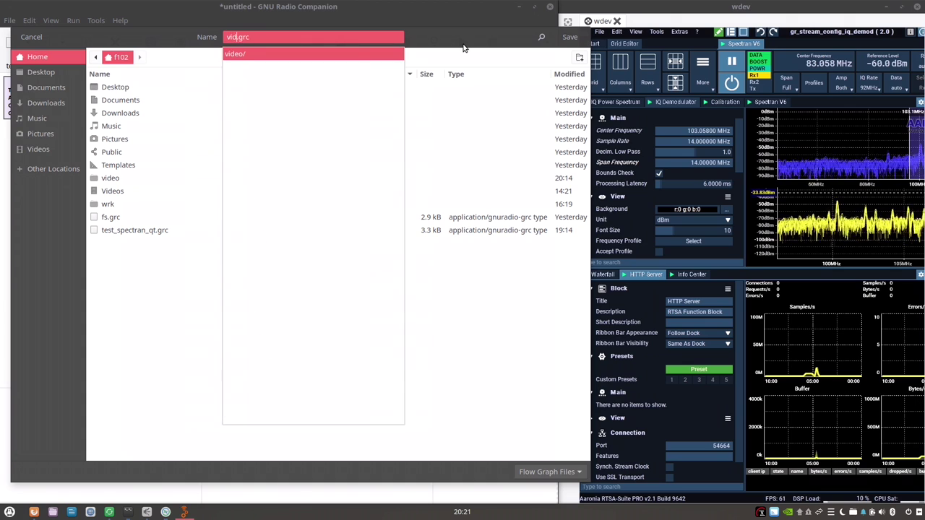
key(Return)
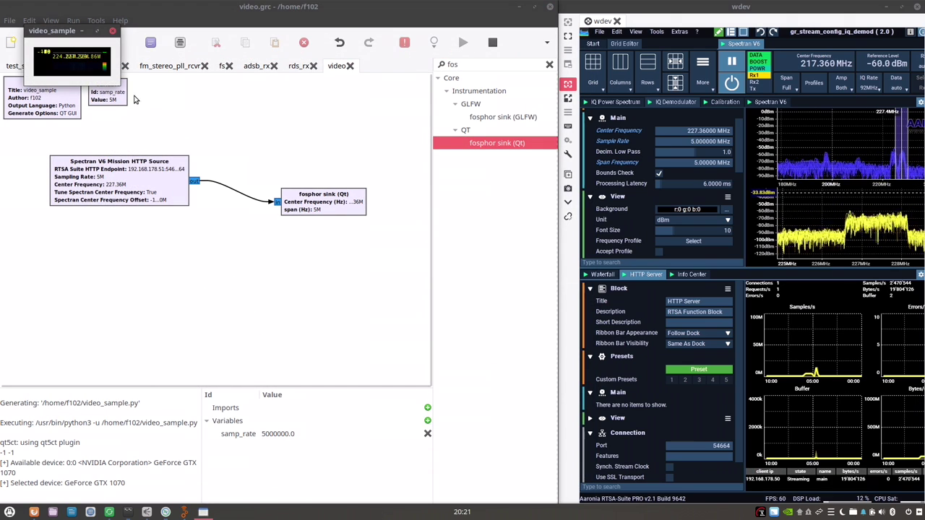
Enlarge the fosphor display, lower its reference level to -50 dB, reposition it, then close it.
drag(115, 81, 457, 426)
key(Down)
key(Down)
key(Down)
key(Down)
key(Down)
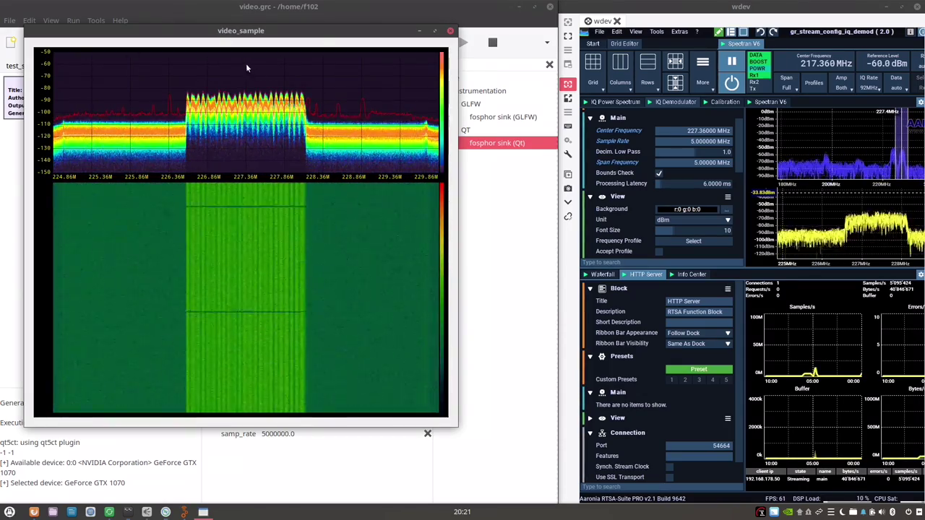
drag(248, 31, 300, 95)
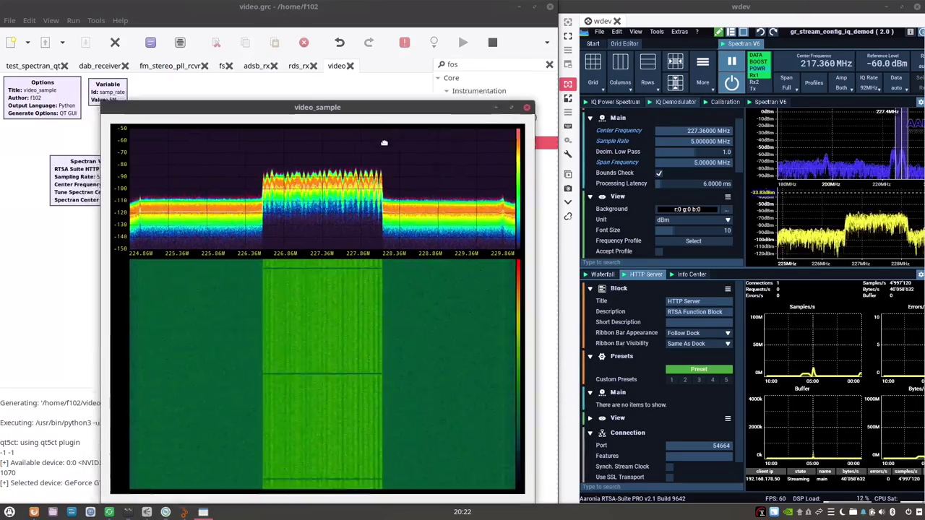
drag(311, 82, 299, 215)
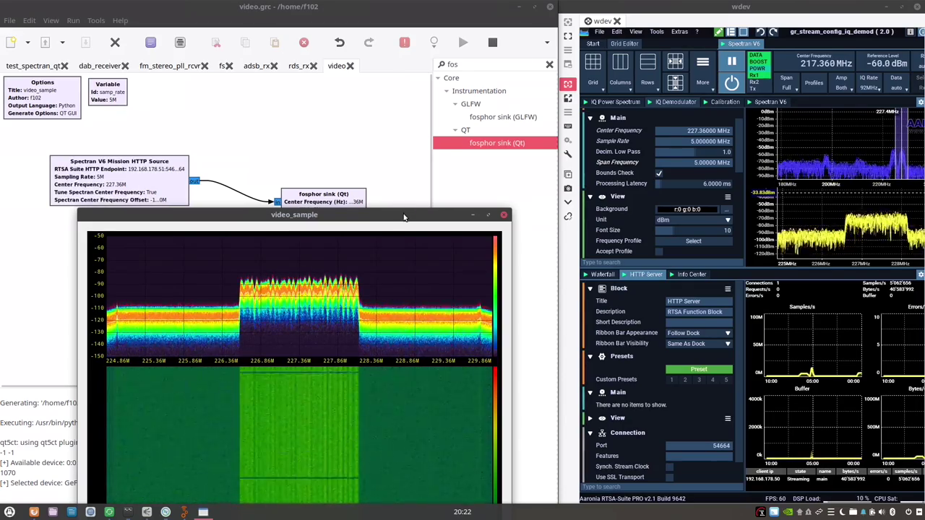
drag(403, 215, 394, 68)
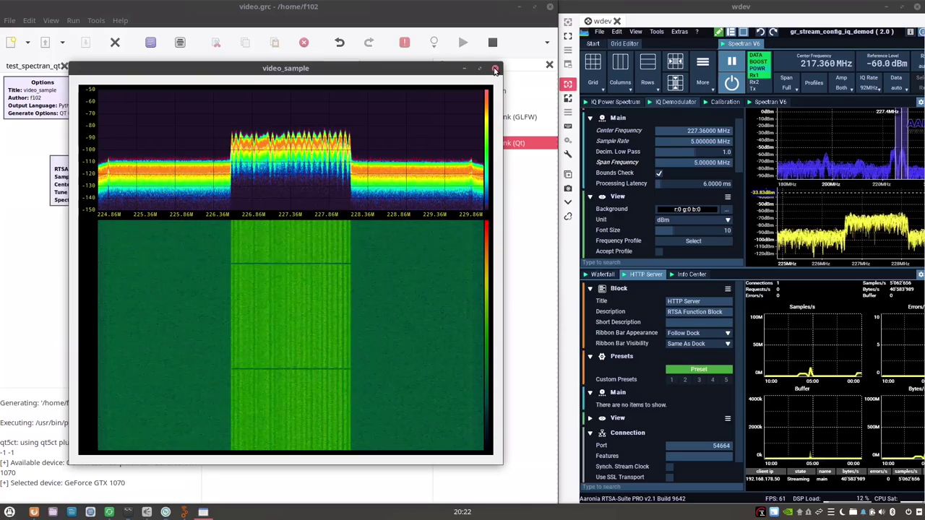
click(495, 70)
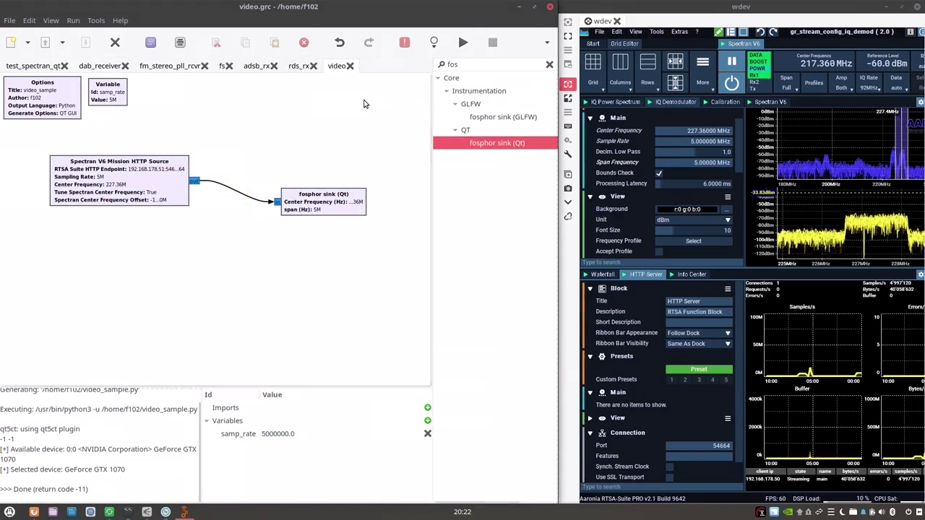
Bring up the rds_rx flowgraph and mute the system audio.
click(299, 66)
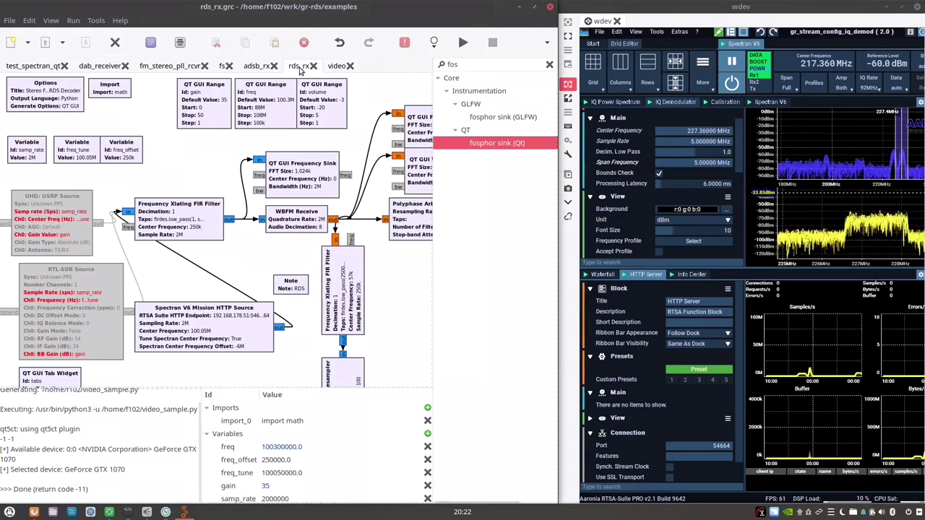
scroll(269, 263, down, 1)
scroll(269, 264, up, 1)
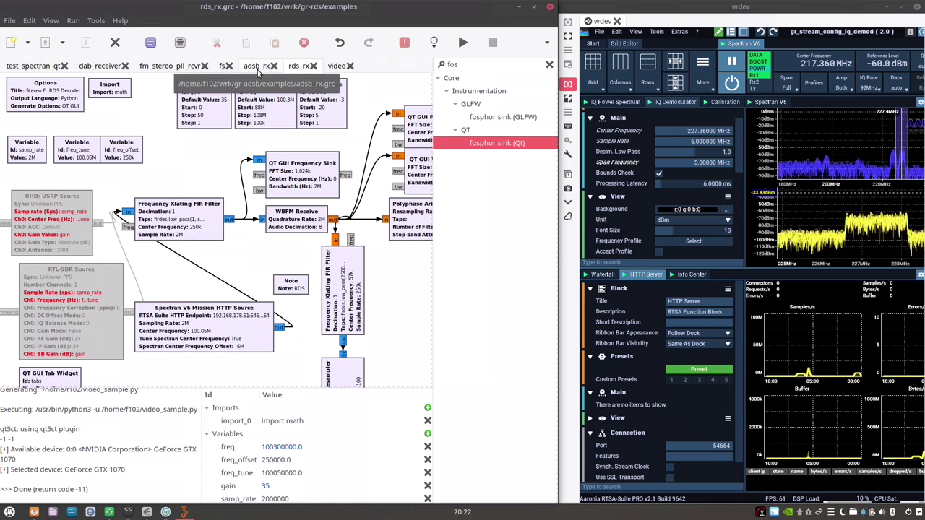
click(336, 66)
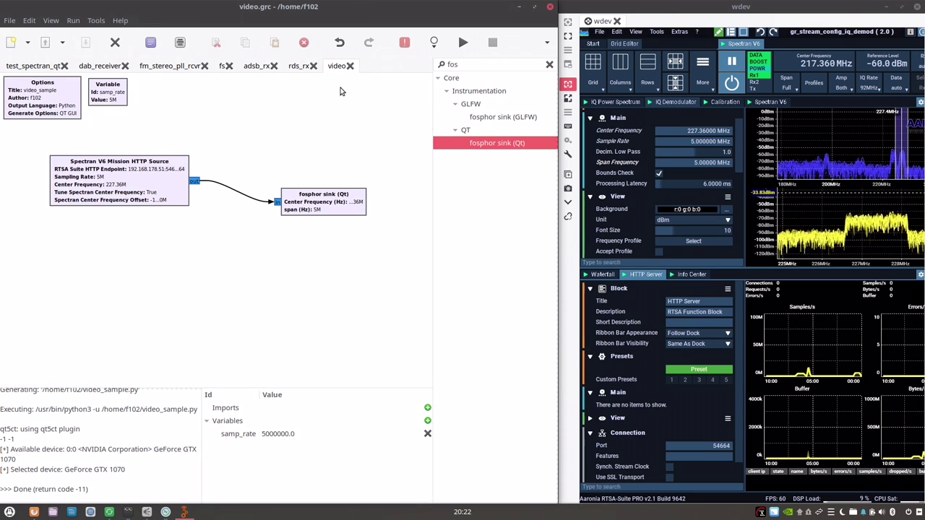
click(291, 68)
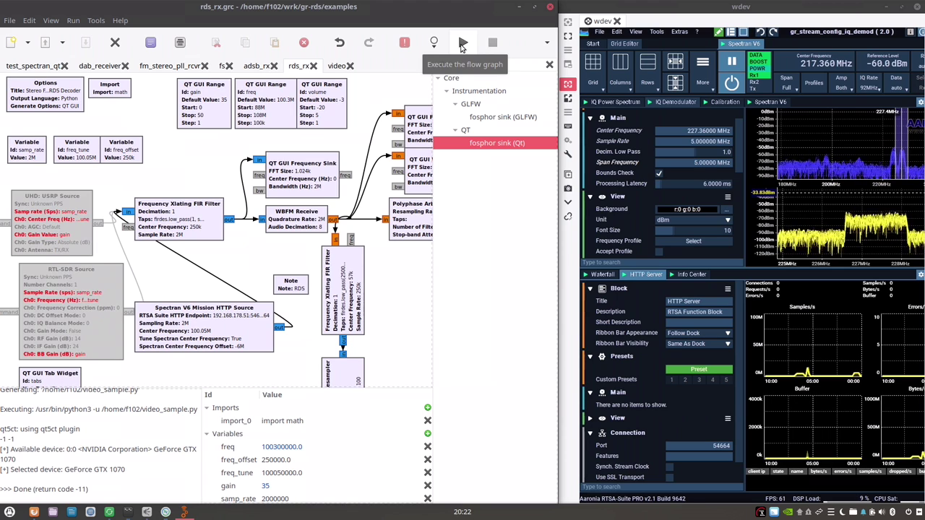
key(XF86AudioMute)
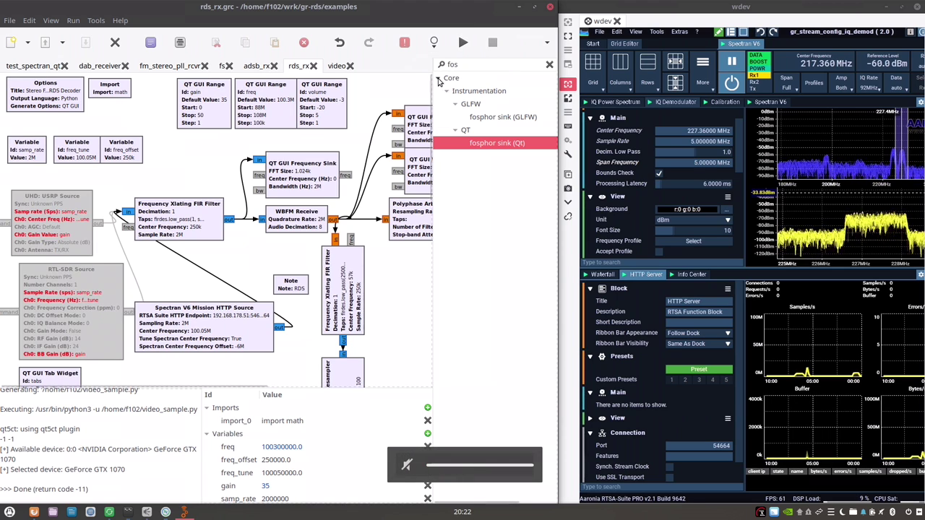
Run rds_rx, zoom the baseband plot onto station 100.3, and set a low volume.
click(463, 43)
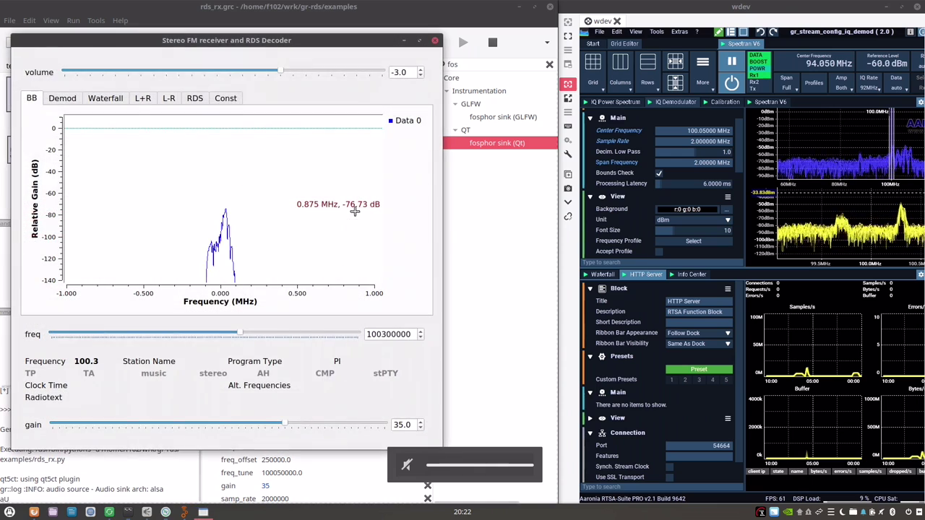
drag(117, 180, 293, 314)
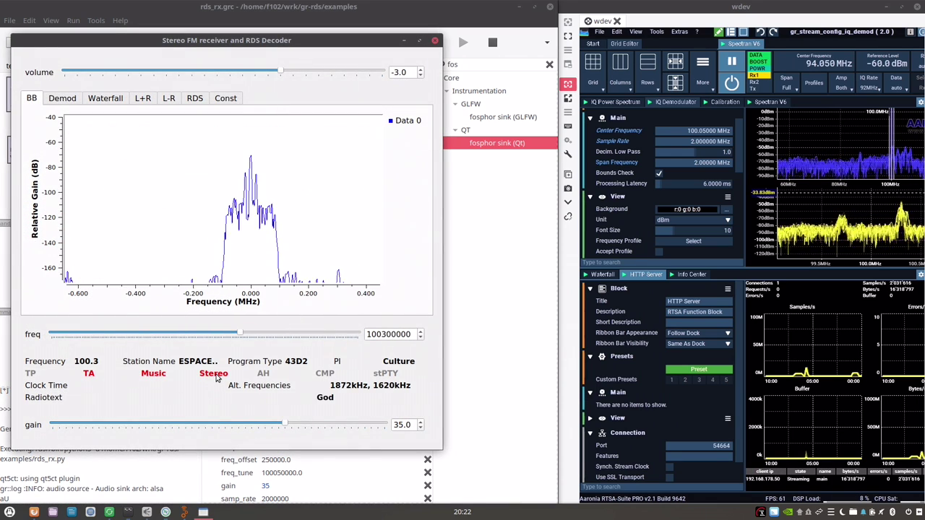
key(XF86AudioLowerVolume)
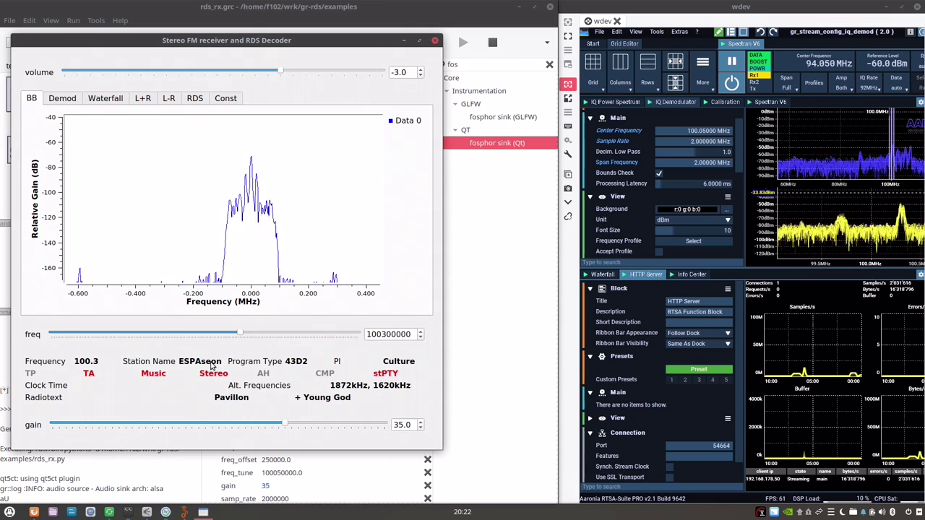
key(XF86AudioRaiseVolume)
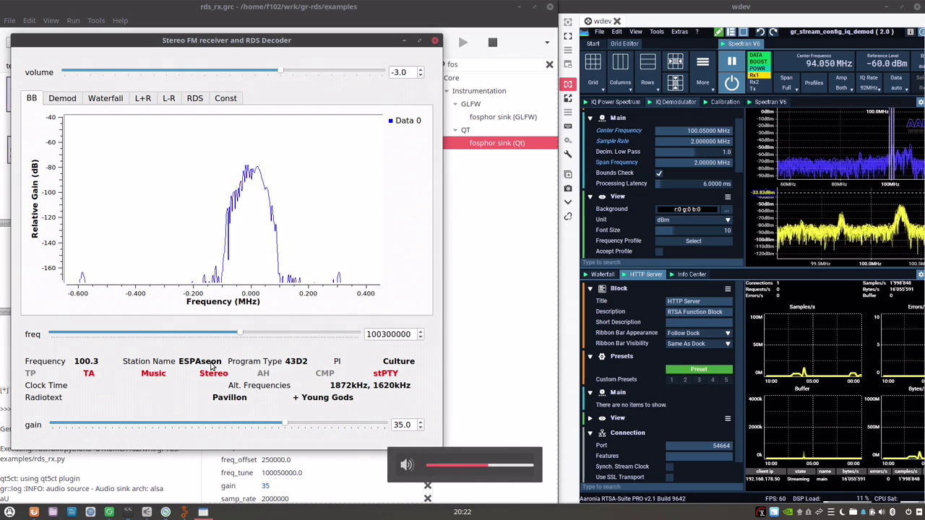
key(XF86AudioLowerVolume)
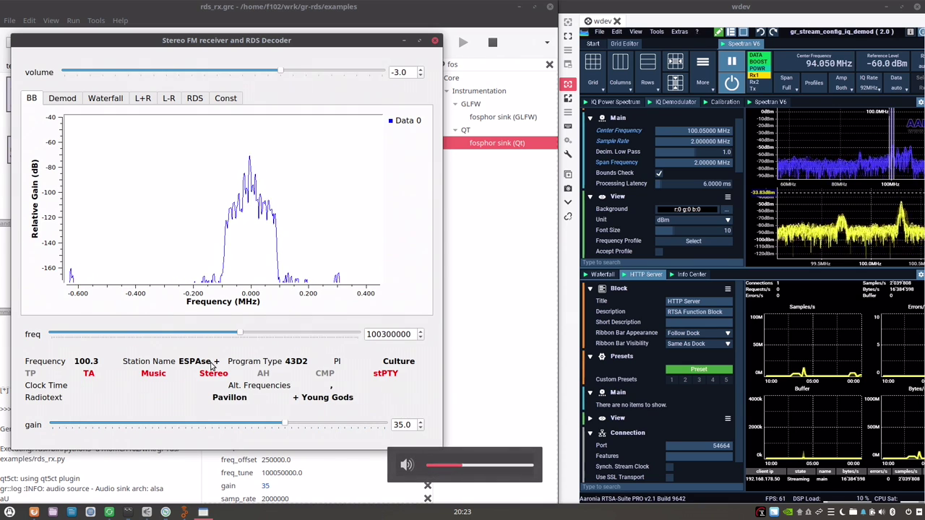
Sweep the frequency slider up and back, close the receiver, and open dab_receiver.
drag(301, 36, 346, 60)
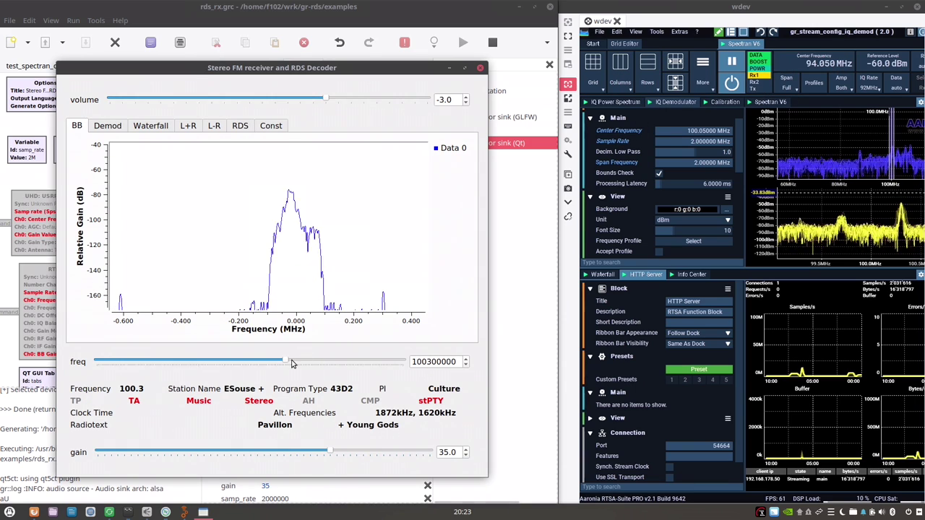
drag(286, 362, 403, 361)
click(481, 69)
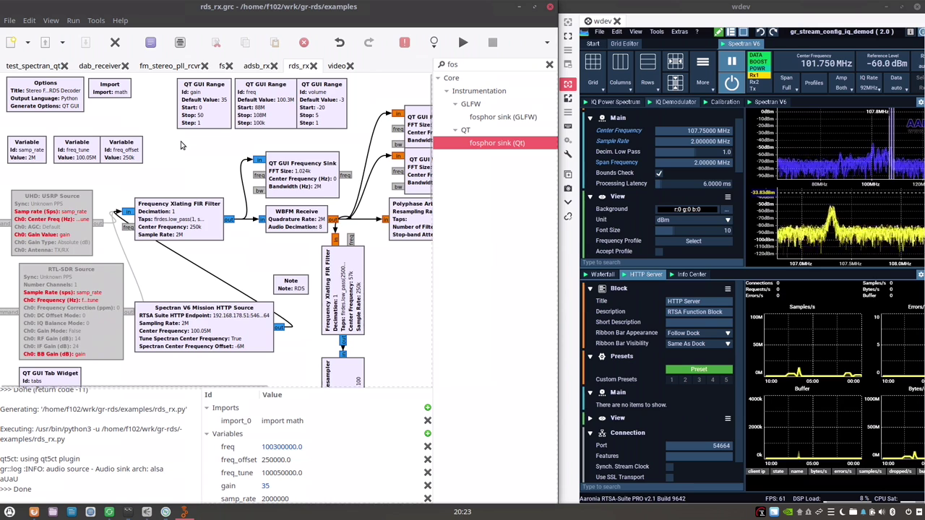
click(88, 66)
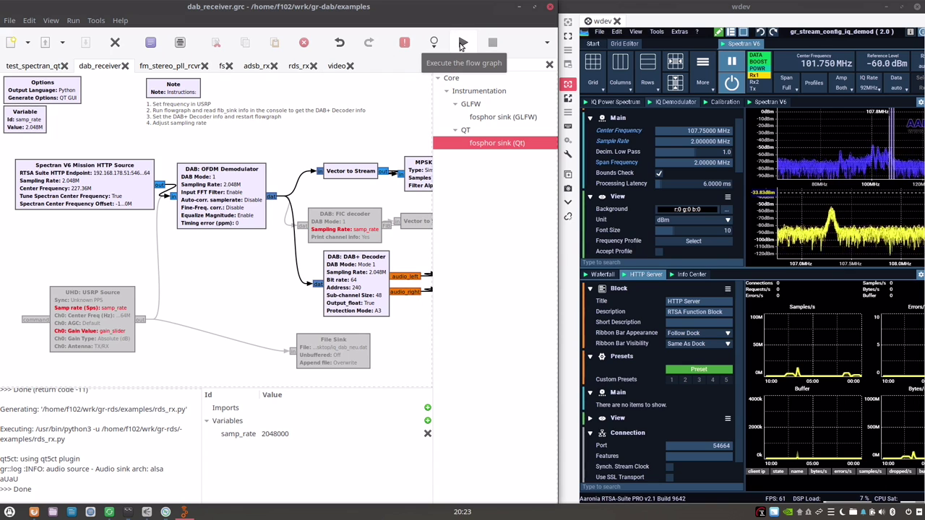
Run dab_receiver and move its constellation window to inspect the blocks.
key(XF86AudioRaiseVolume)
click(463, 45)
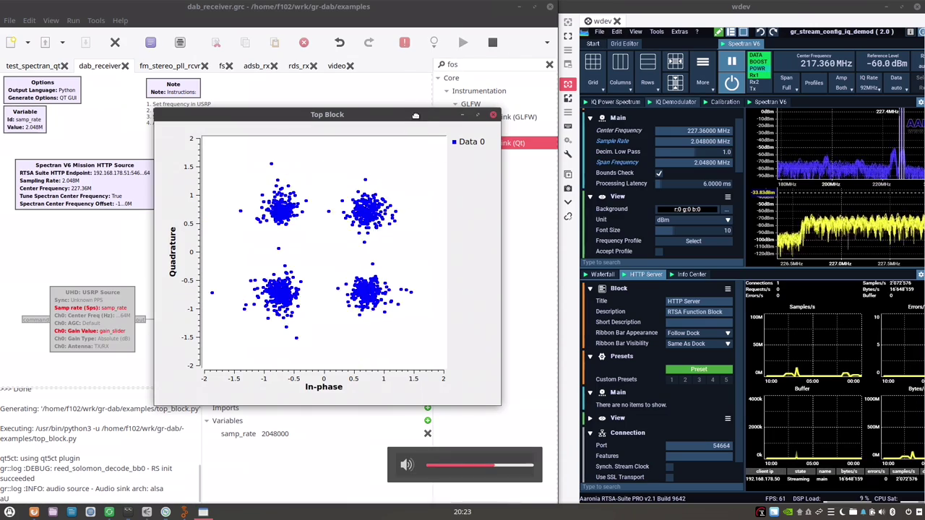
drag(416, 118, 374, 254)
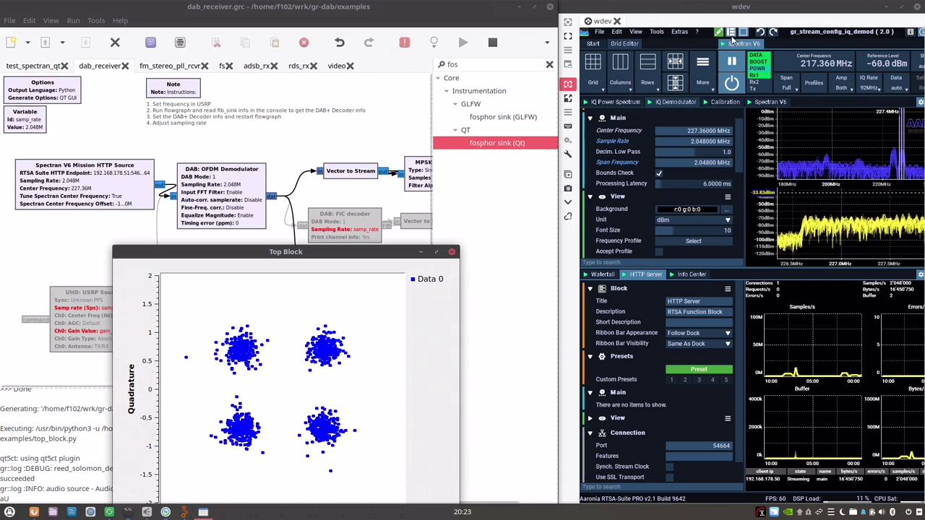
drag(377, 260, 333, 180)
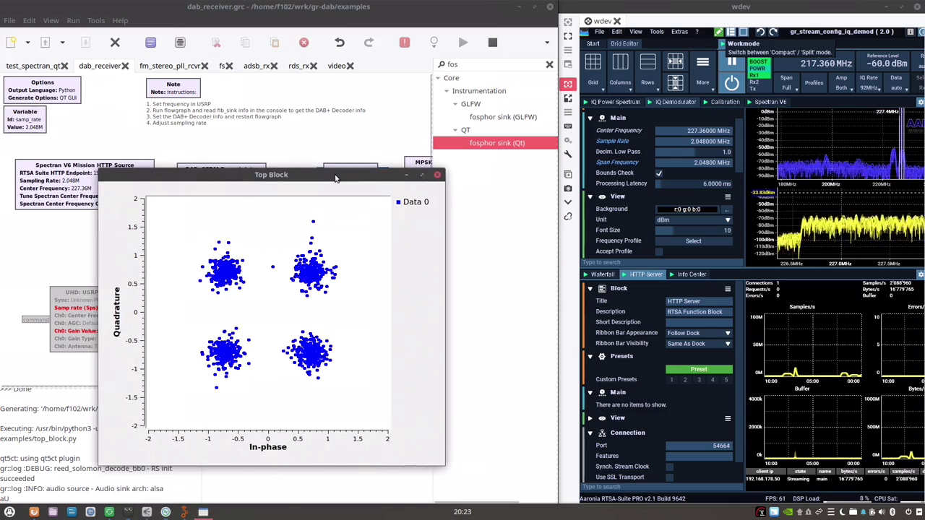
key(XF86AudioRaiseVolume)
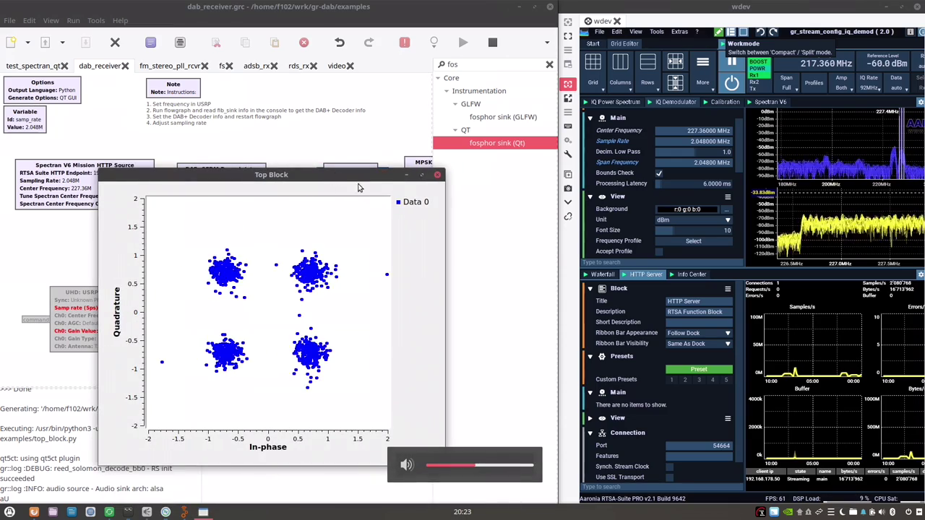
Maximize the RTSA-Suite analyzer, restore it to the right half, and close the constellation window.
drag(661, 10, 356, 5)
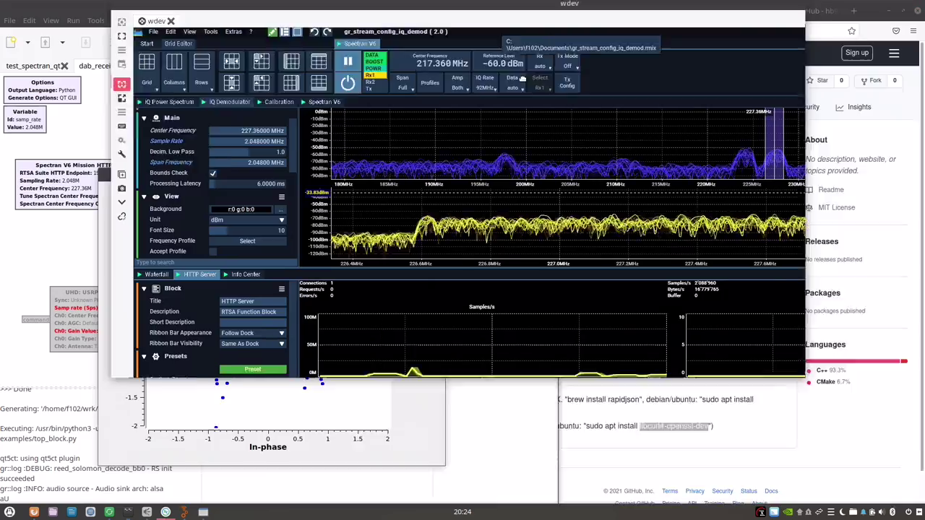
drag(414, 10, 922, 181)
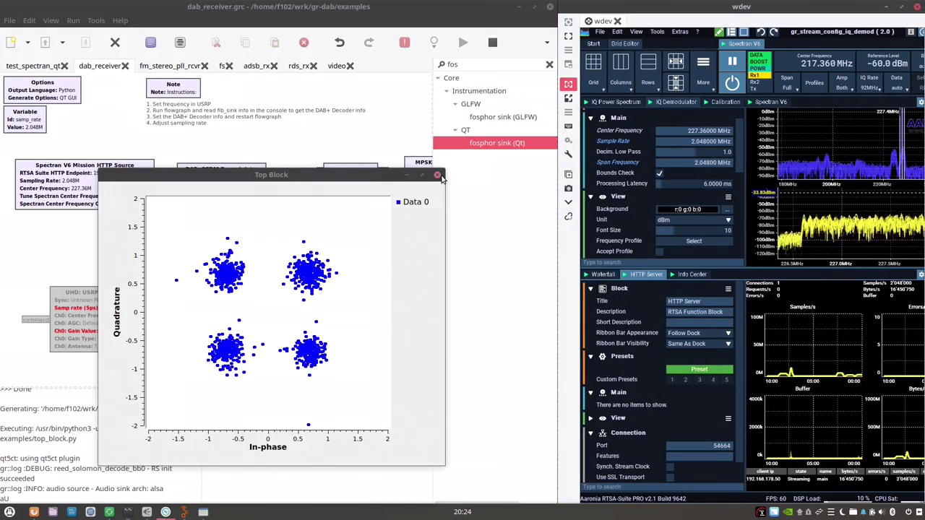
click(437, 175)
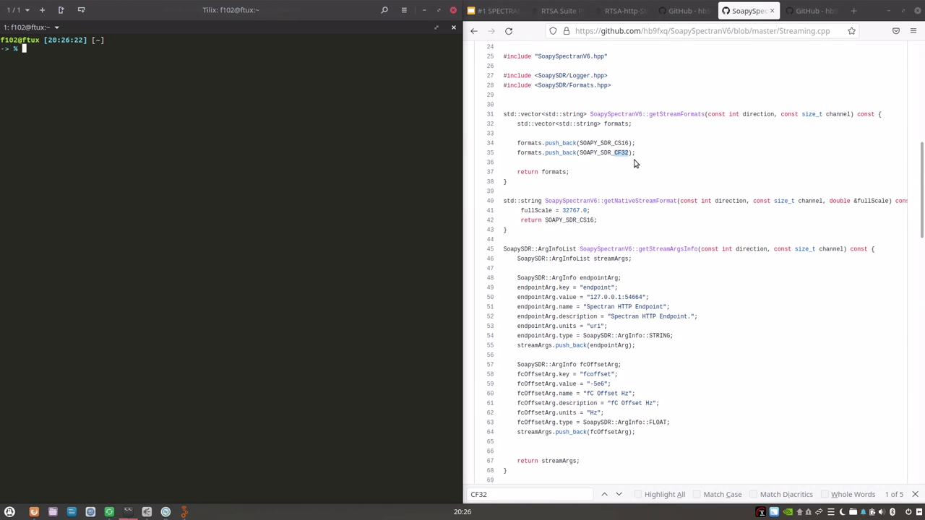
Scroll Streaming.cpp to the endpoint and fcoffset stream arguments and highlight fcoffset.
scroll(718, 169, down, 1)
scroll(718, 169, up, 1)
scroll(672, 165, down, 1)
scroll(671, 165, down, 2)
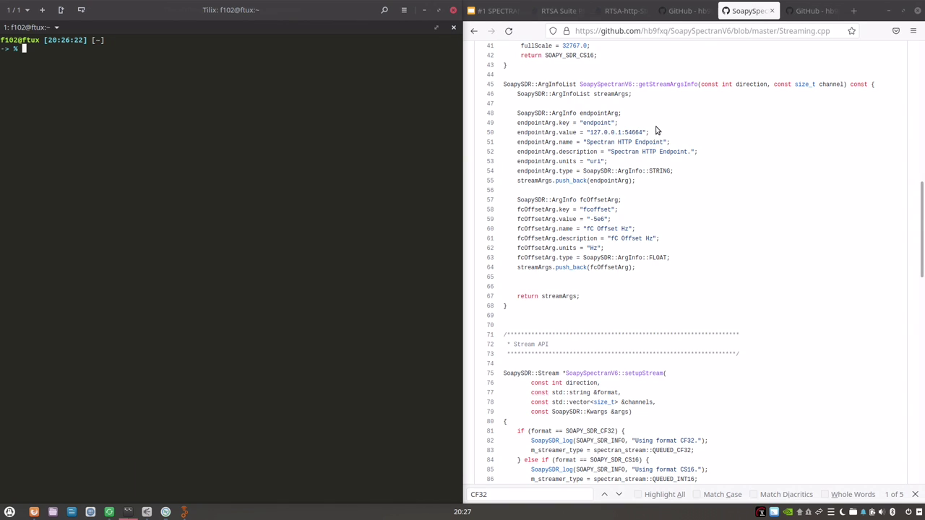
click(594, 123)
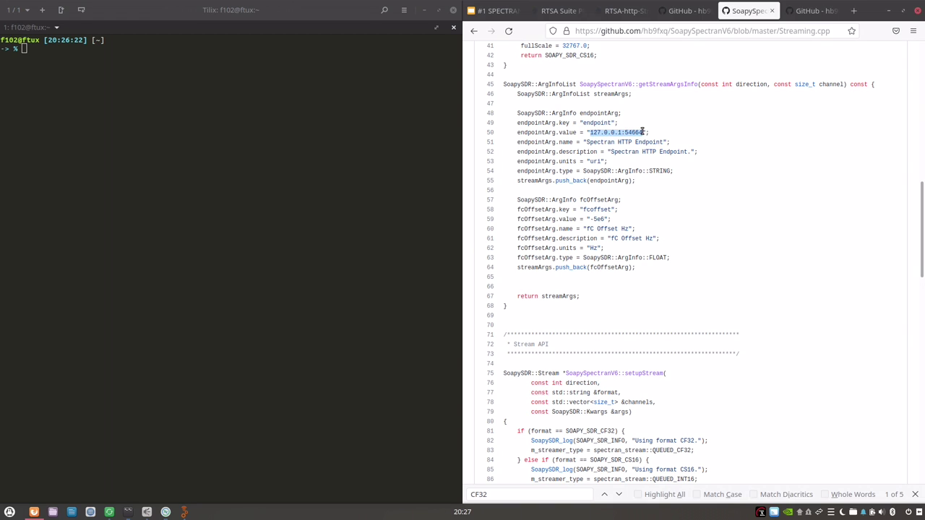
scroll(702, 188, down, 2)
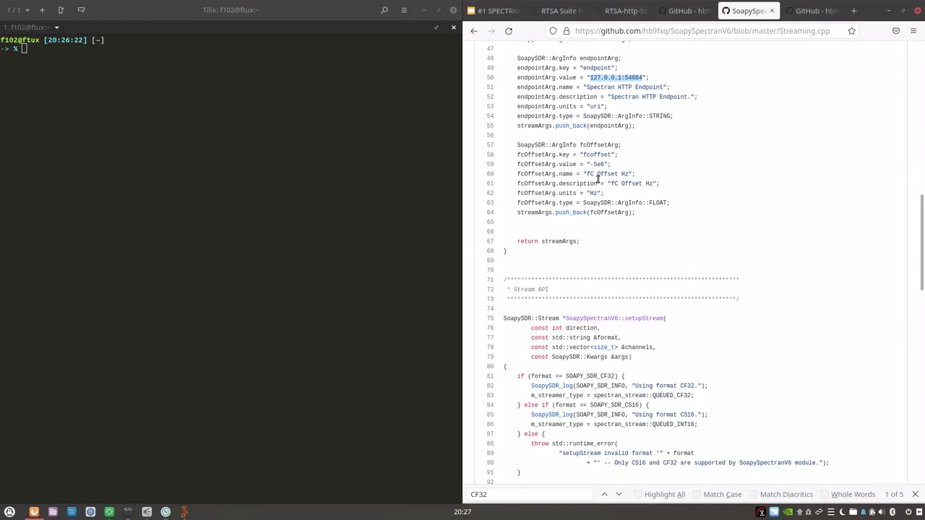
double_click(597, 155)
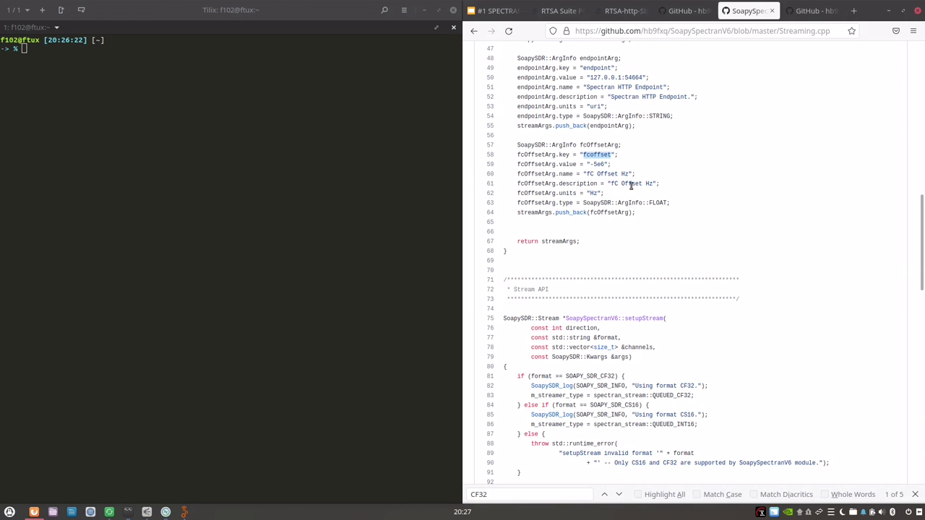
click(369, 180)
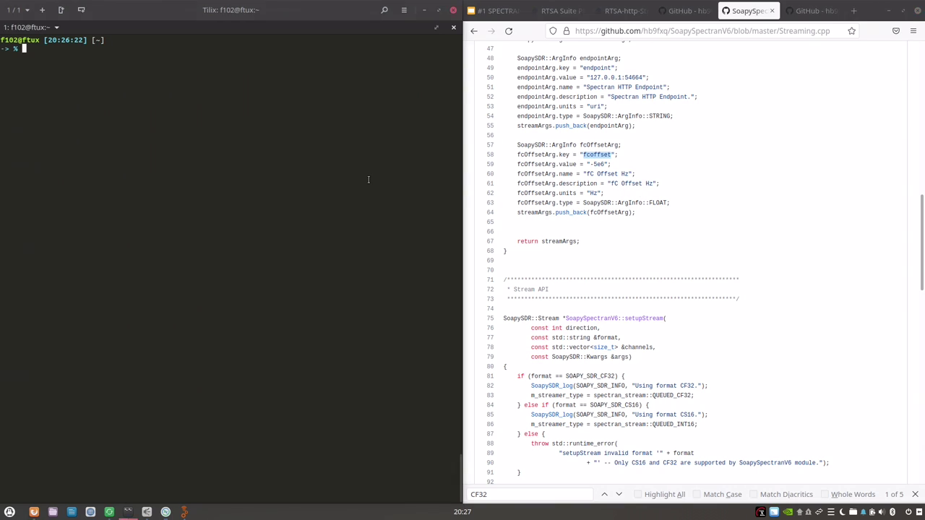
Probe the Spectran V6 with SoapySDRUtil --probe and mark its driver and endpoint/fcoffset stream arguments.
text(SoapySDRUtil --pr)
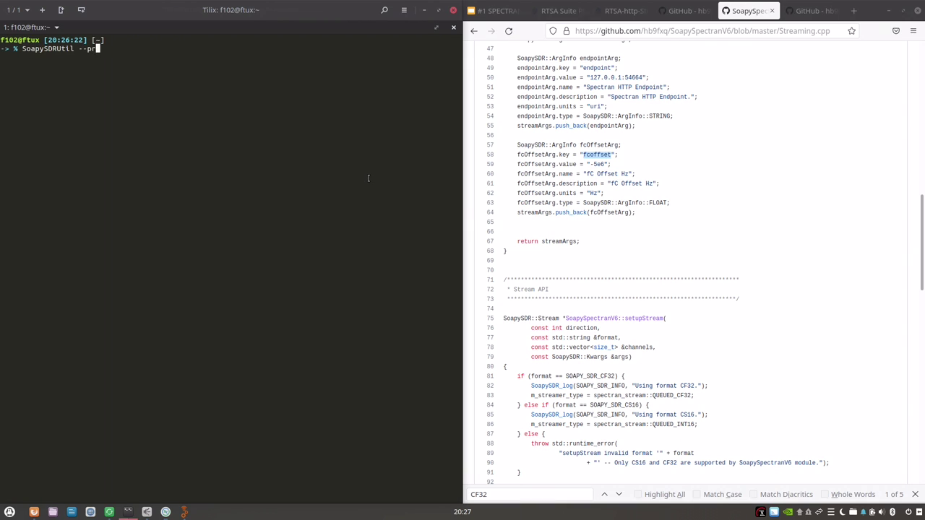
text(obe)
key(Return)
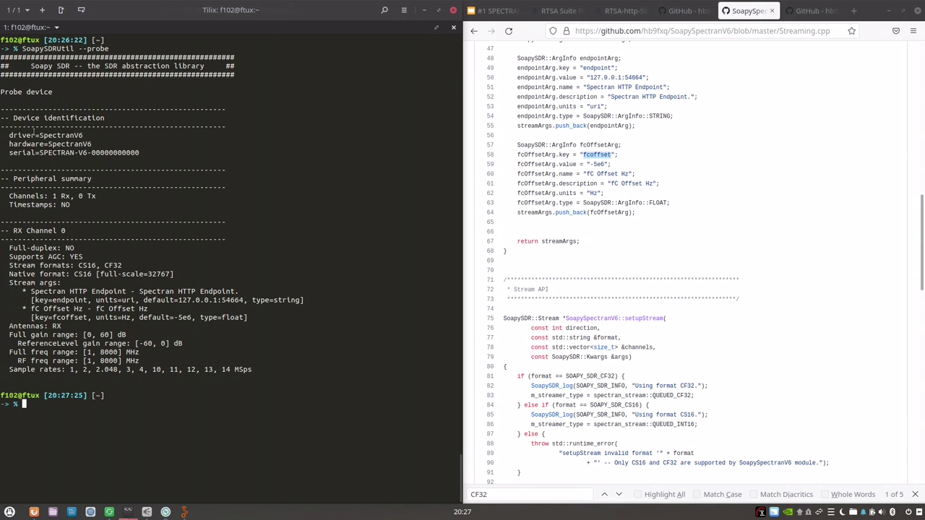
drag(8, 135, 140, 154)
click(73, 162)
drag(26, 292, 254, 317)
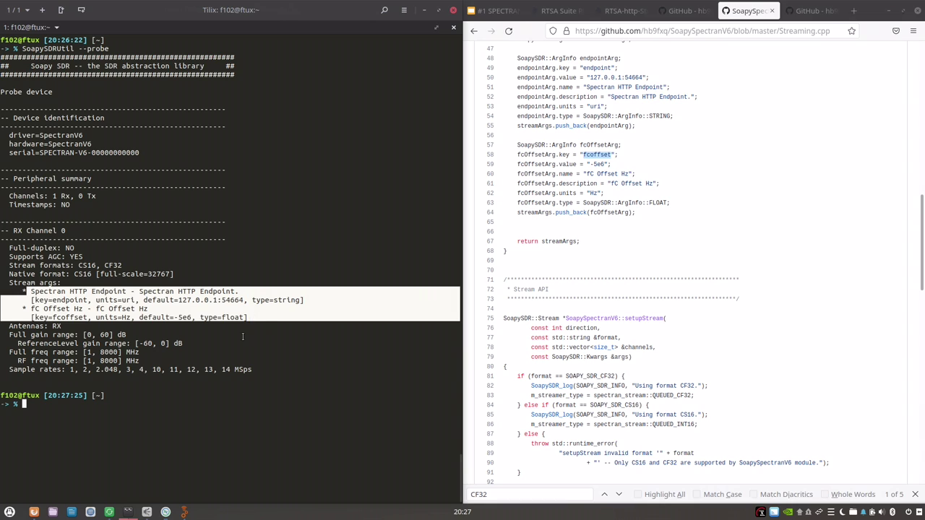
click(62, 333)
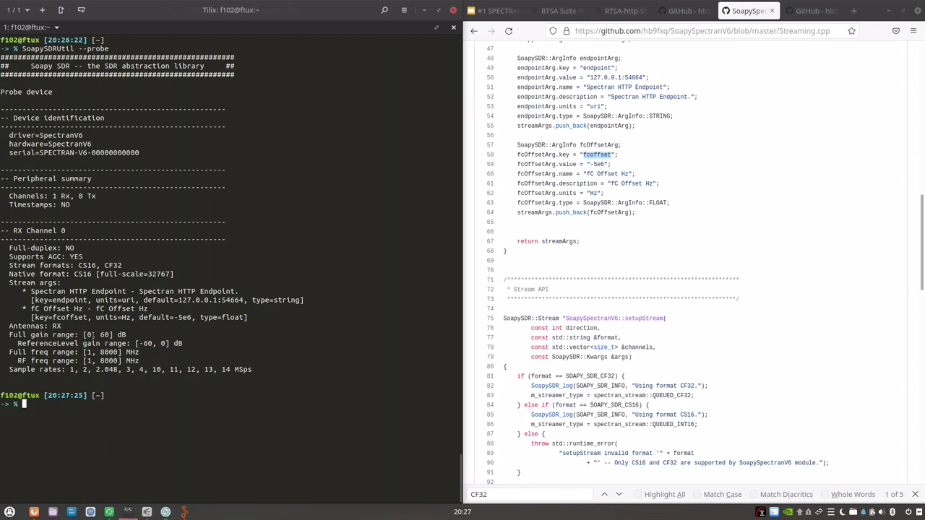
Launch the locally built Gqrx from wrk/gqrx/build/src/gqrx.
click(165, 511)
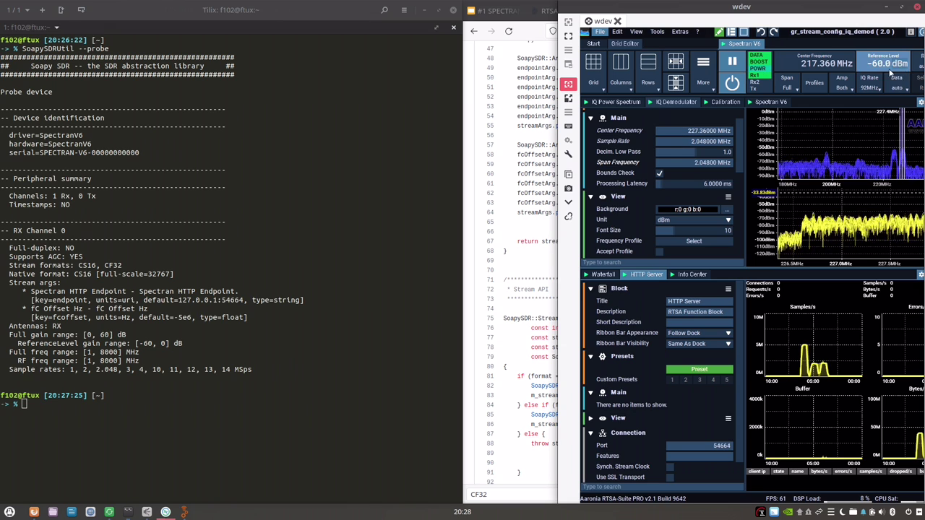
click(291, 339)
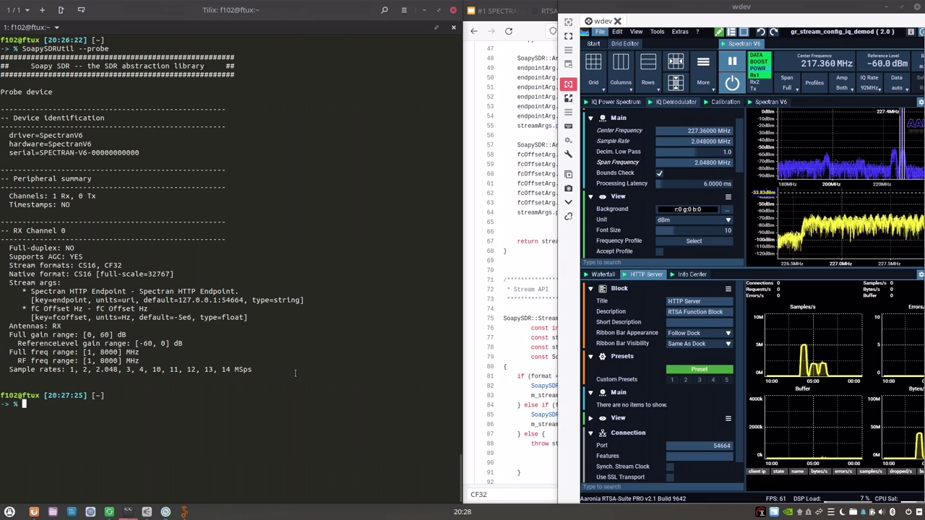
text(gr)
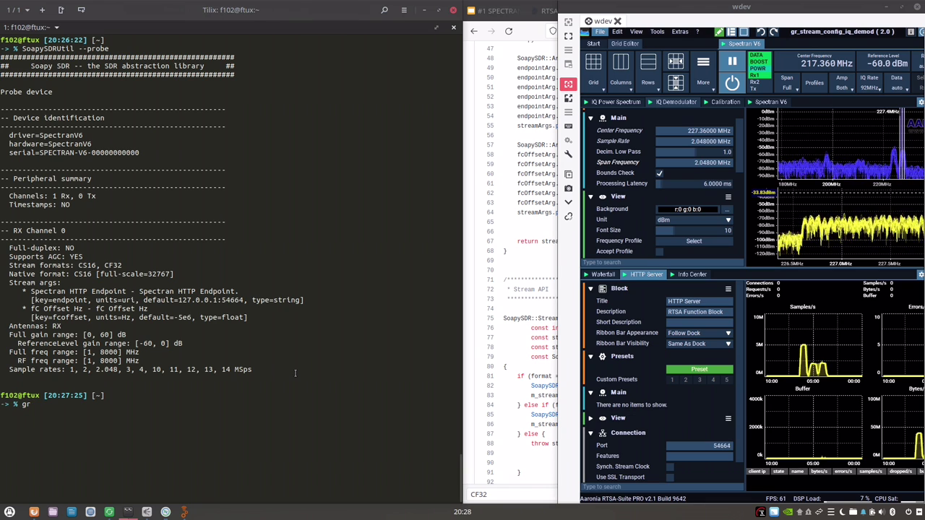
key(BackSpace)
key(BackSpace)
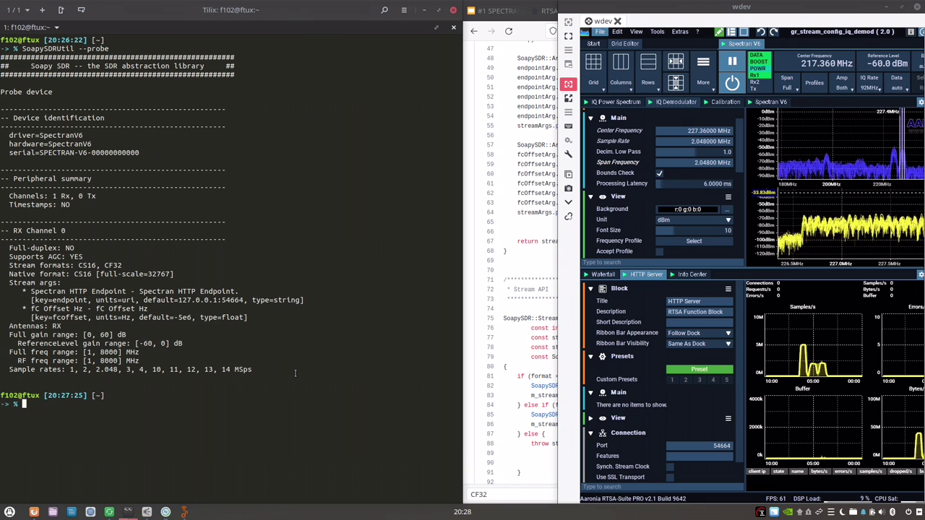
text(wr)
key(Right)
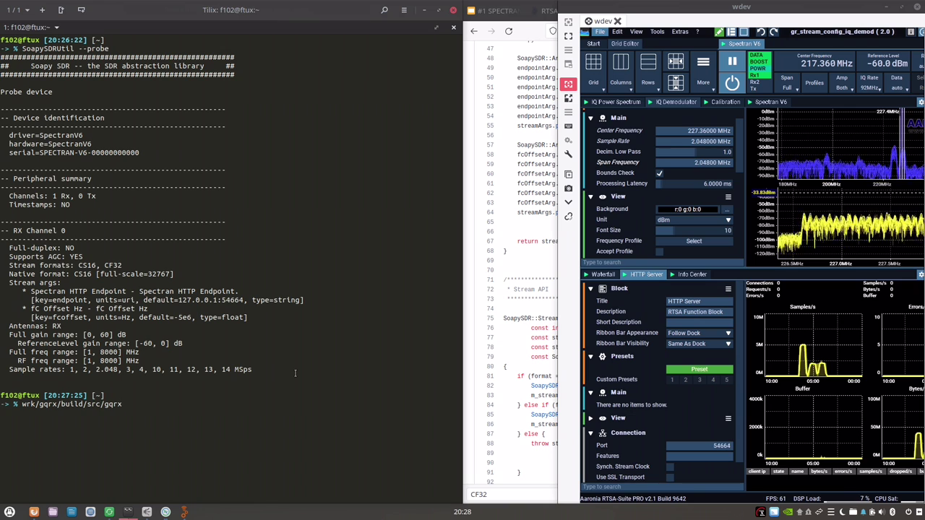
key(Return)
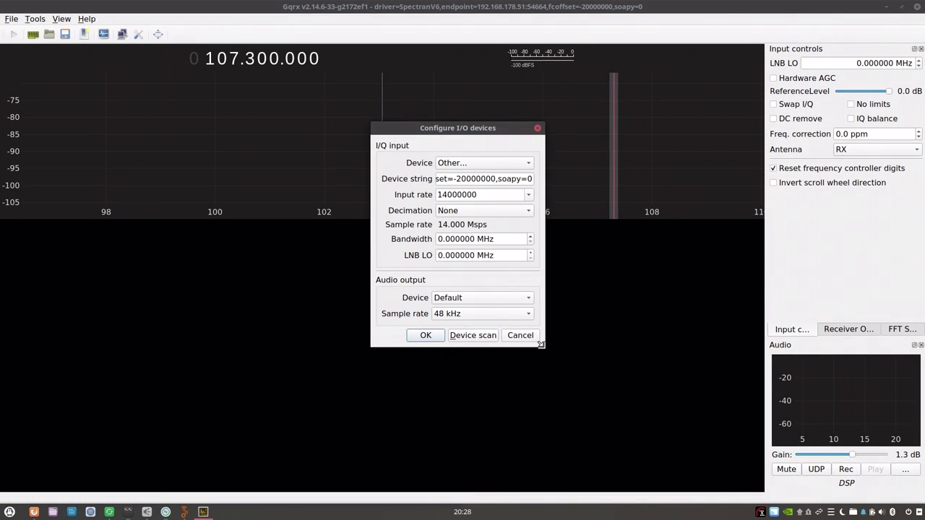
Review the soapy=0, driver=SpectranV6, endpoint and fcoffset parts and 14000000 input rate, then accept.
drag(540, 344, 833, 455)
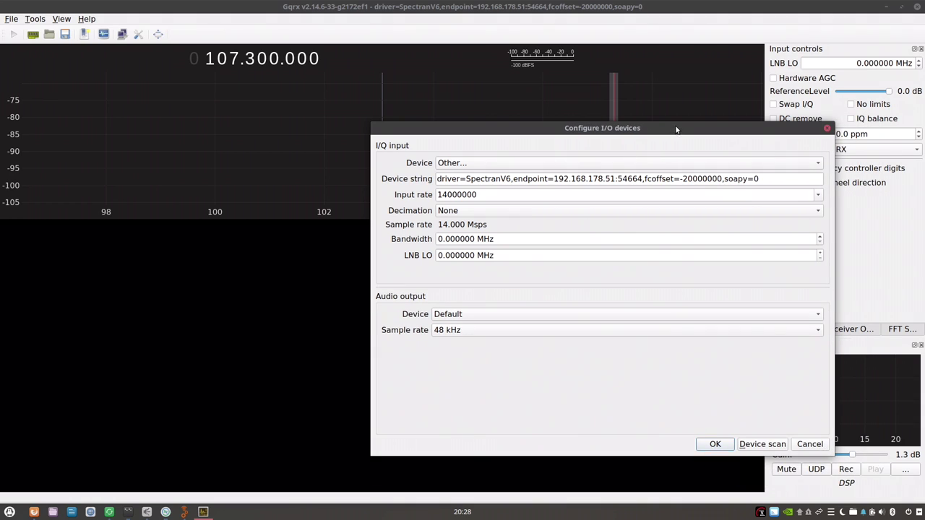
drag(676, 131, 405, 89)
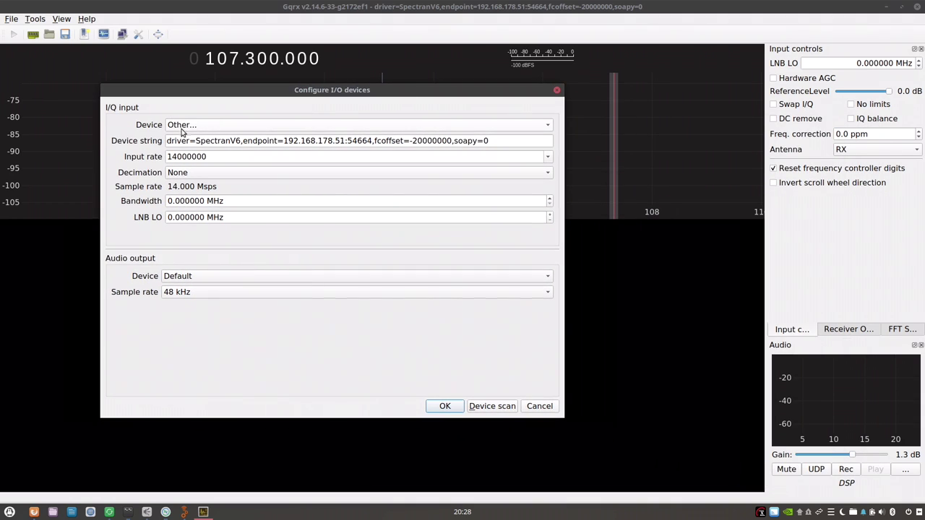
drag(452, 141, 529, 147)
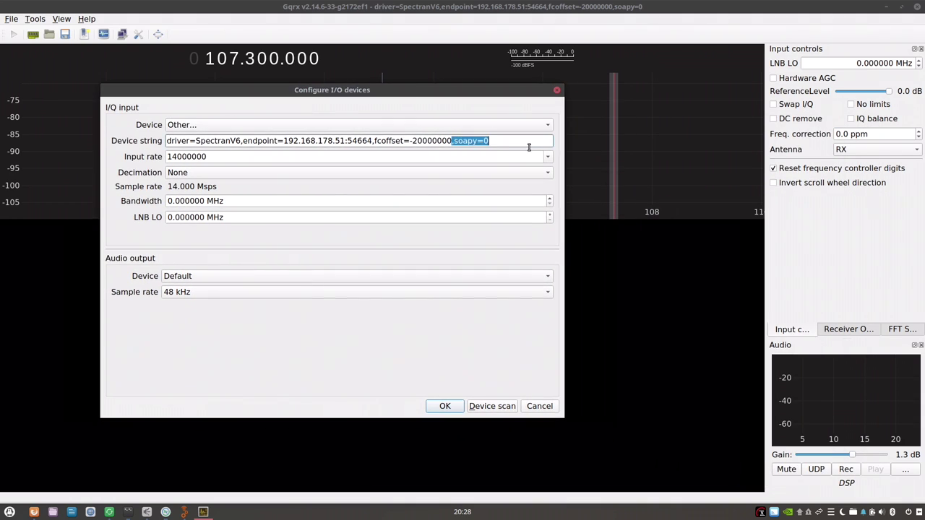
drag(241, 142, 154, 138)
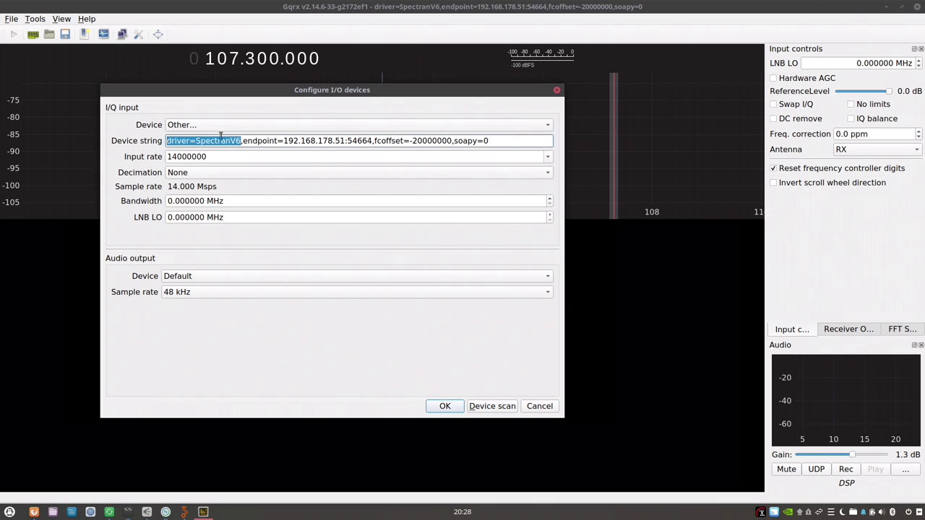
drag(243, 140, 316, 141)
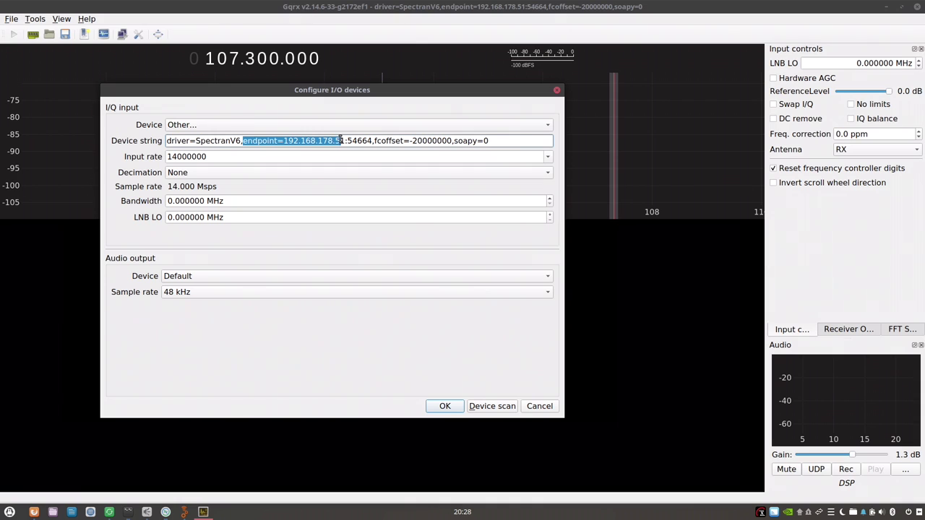
drag(376, 141, 429, 141)
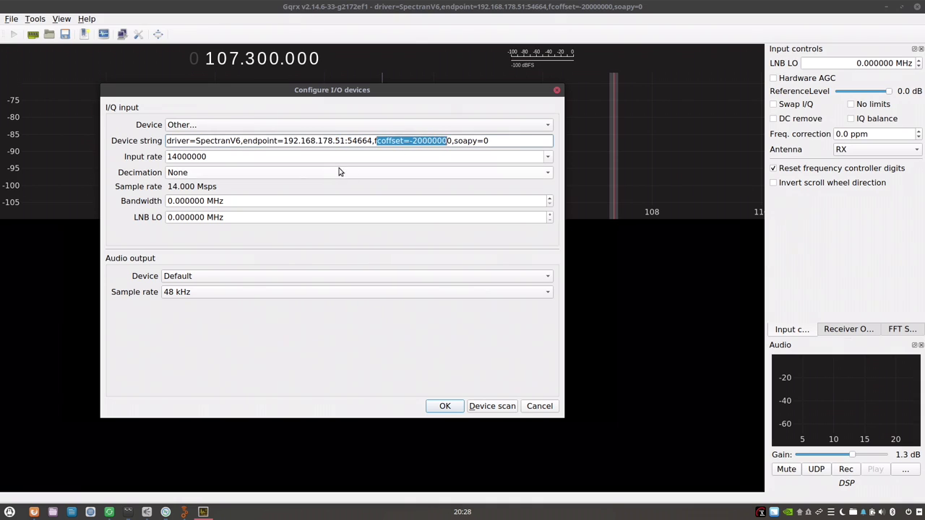
click(180, 156)
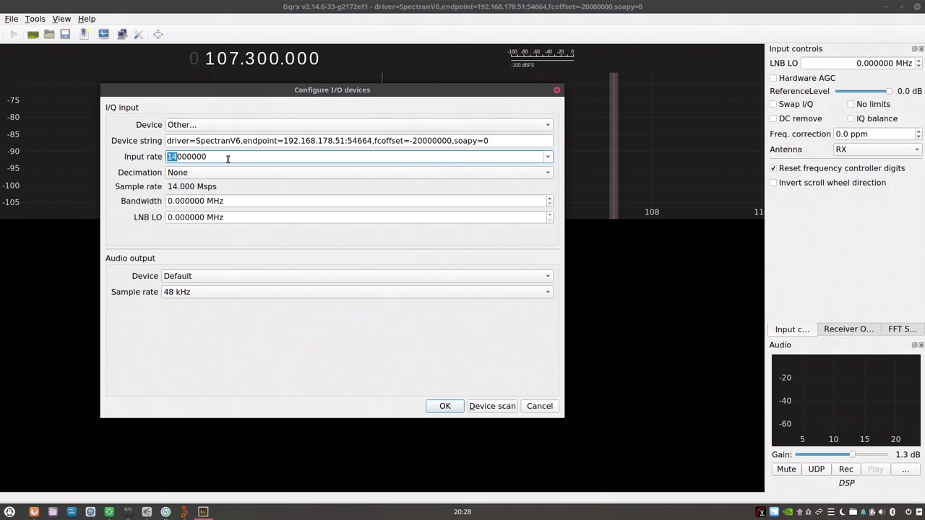
drag(262, 94, 360, 126)
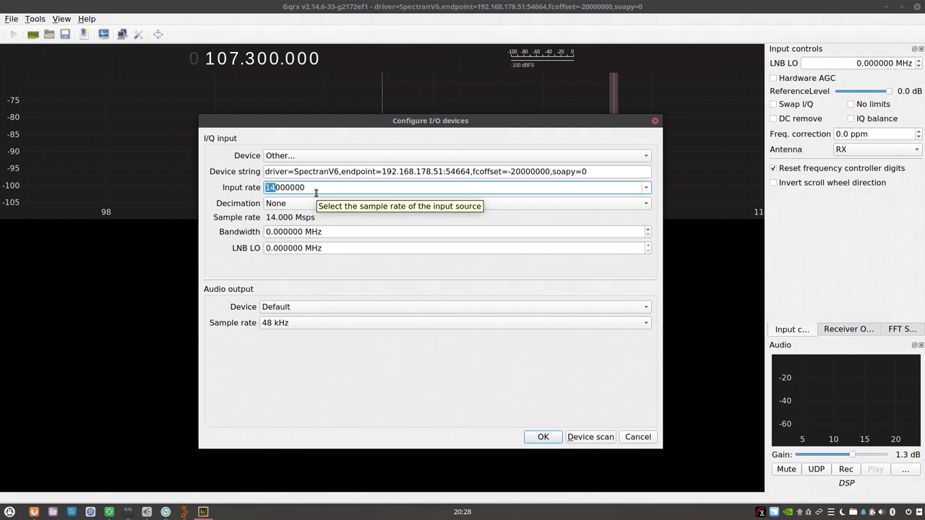
click(541, 437)
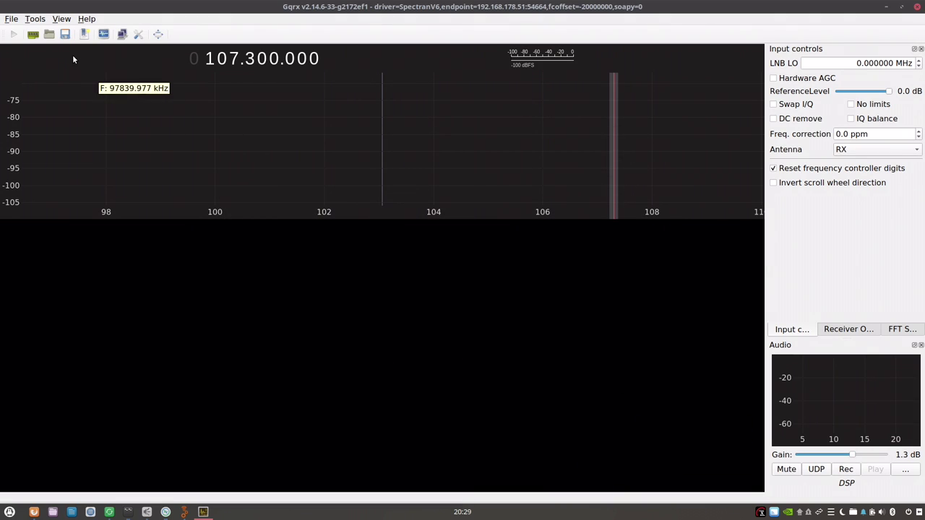
Start Gqrx receiving with audio muted, narrow its window, and lower the spectrum range about 13 dB.
click(13, 34)
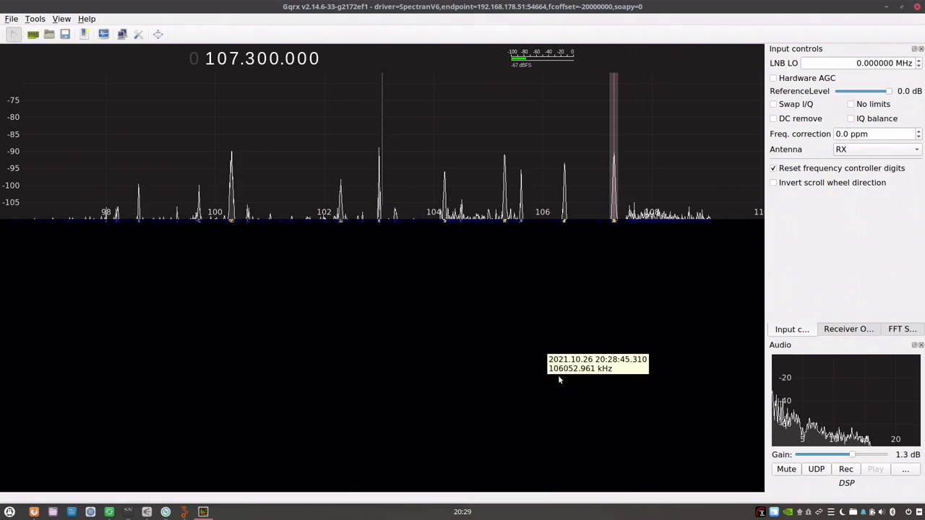
click(786, 469)
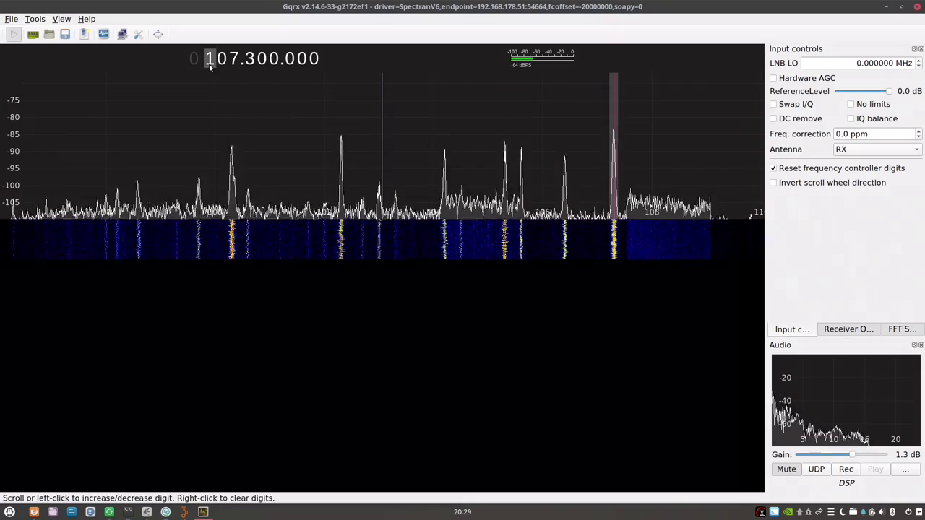
drag(299, 6, 2, 108)
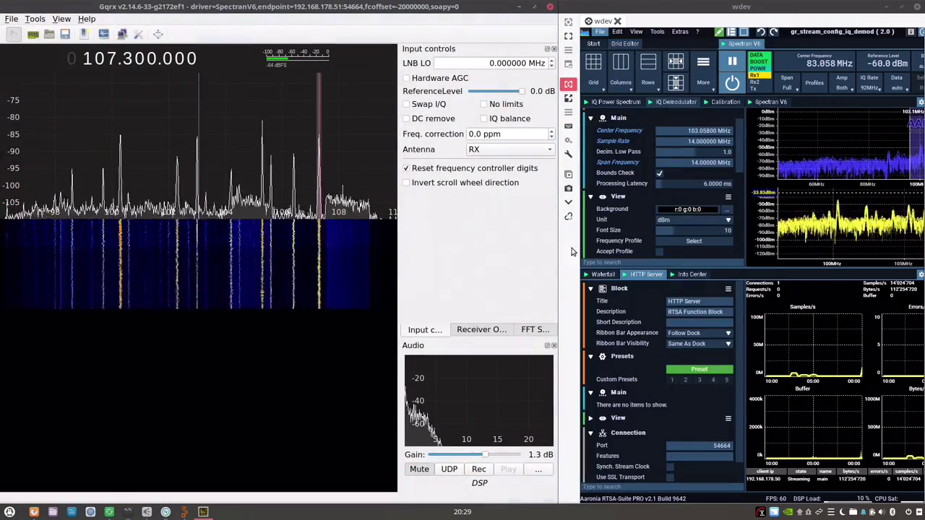
drag(556, 242, 459, 254)
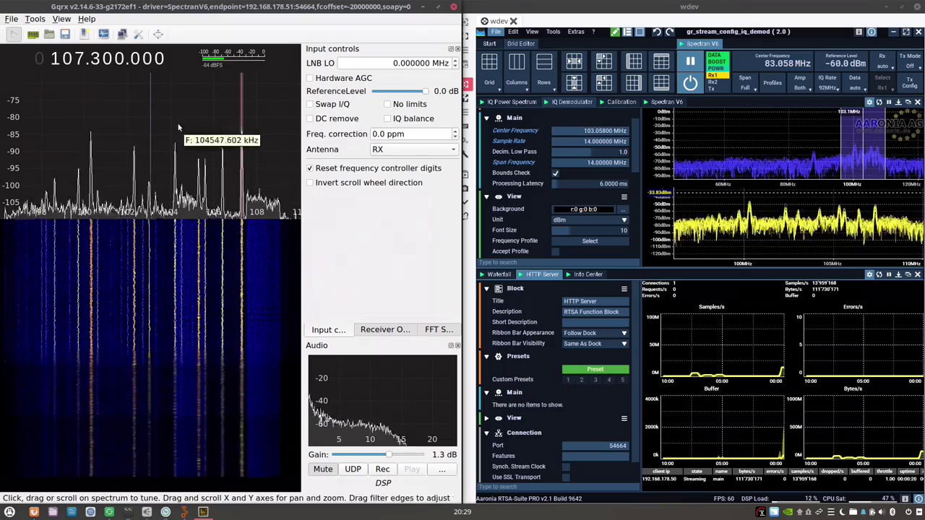
scroll(56, 64, up, 1)
scroll(66, 63, up, 1)
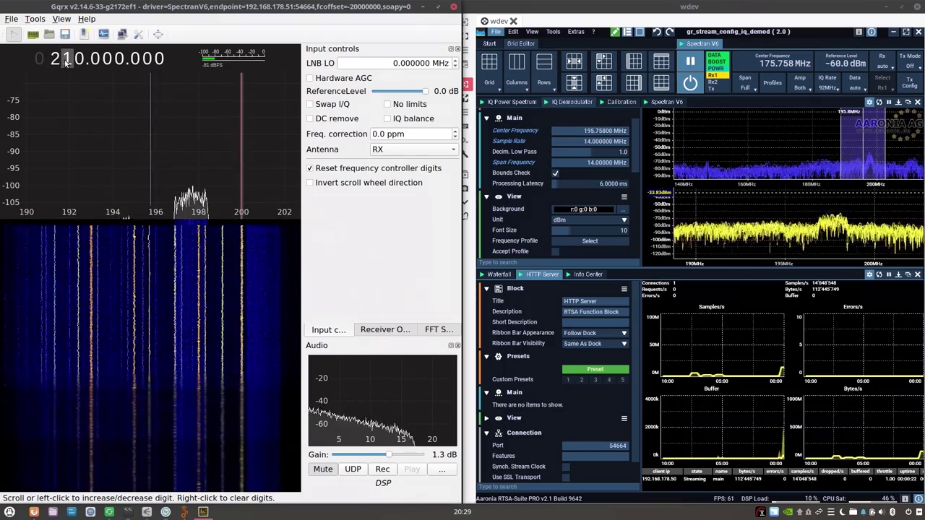
scroll(79, 63, up, 2)
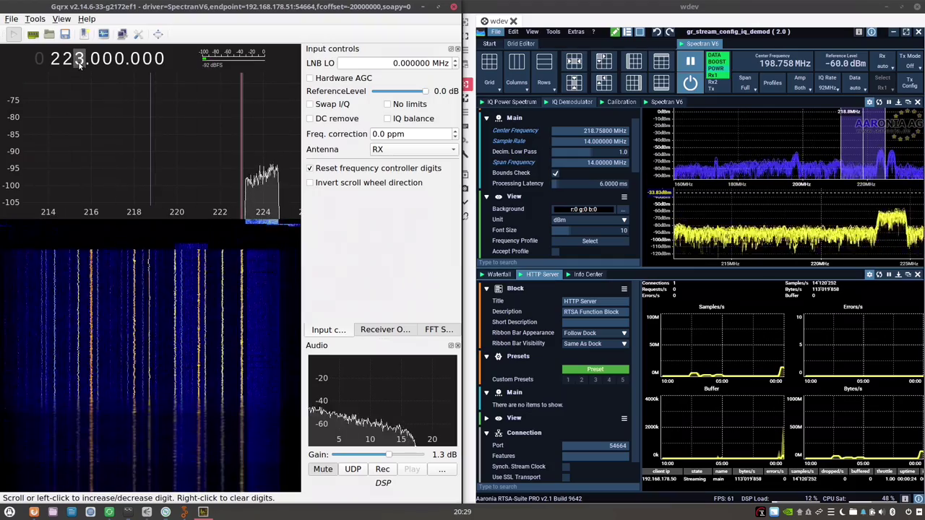
drag(13, 167, 10, 120)
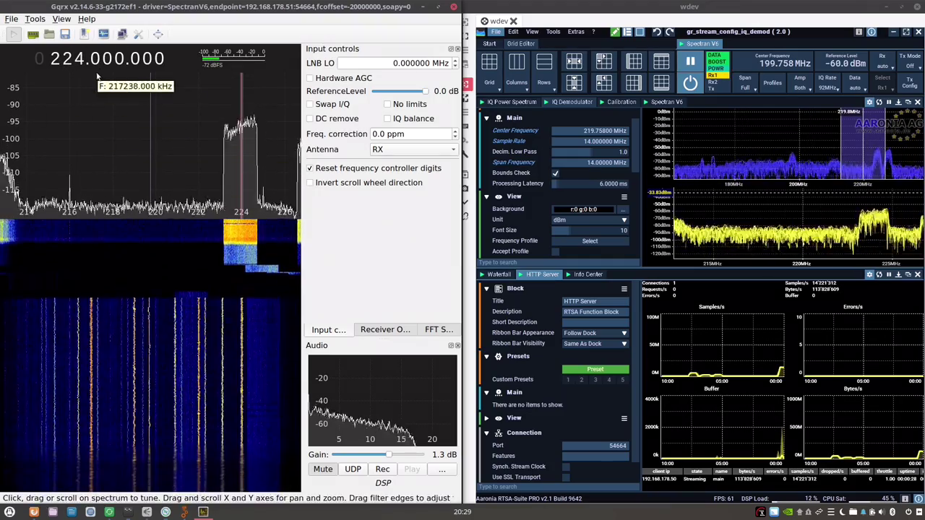
Tune down to the carrier near 173.1 MHz and round the frequency to 170 MHz.
scroll(92, 63, down, 1)
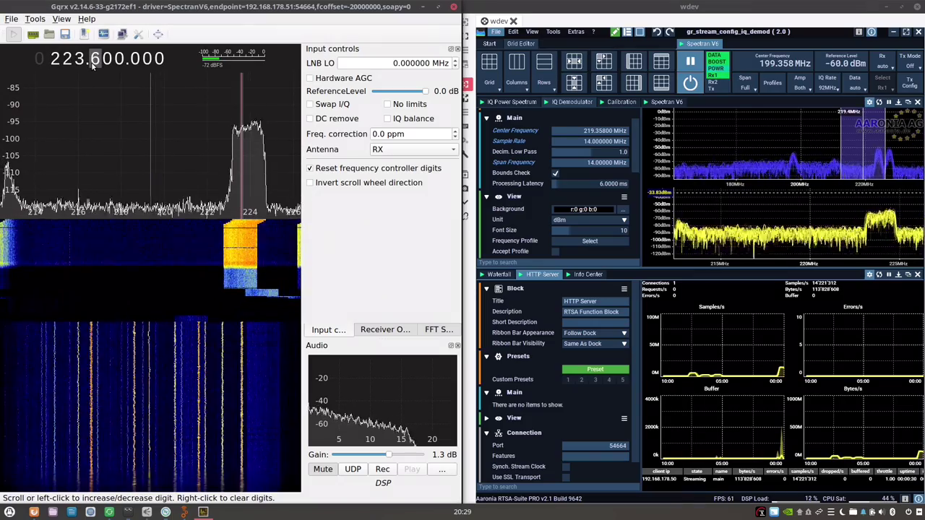
scroll(80, 63, down, 7)
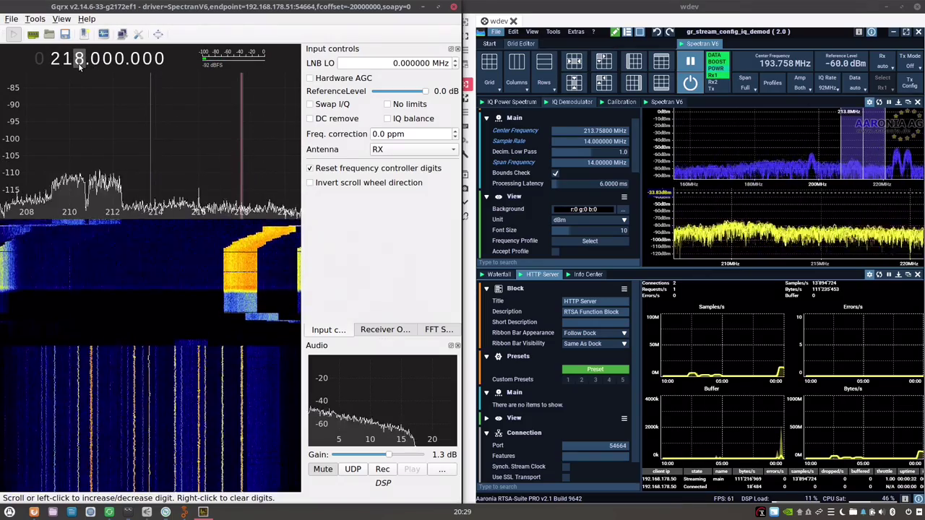
scroll(80, 64, down, 9)
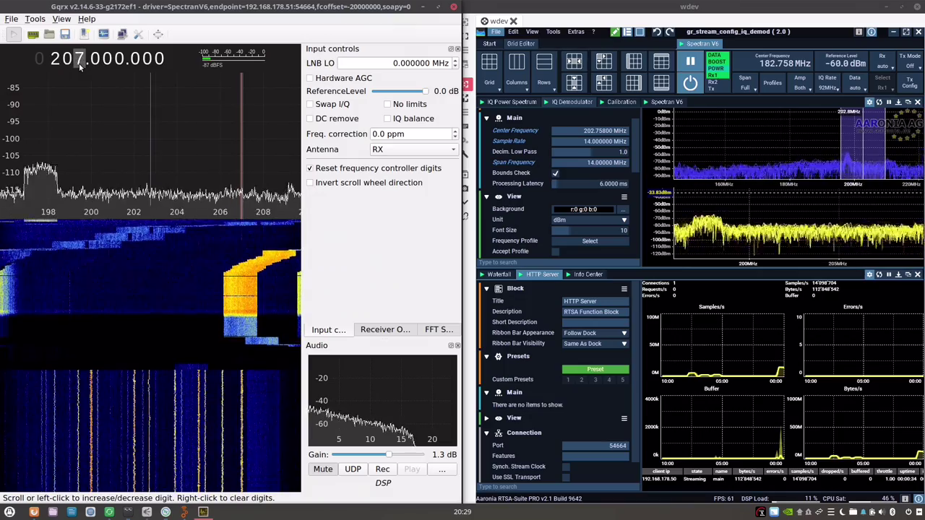
scroll(81, 65, down, 6)
scroll(81, 65, down, 6)
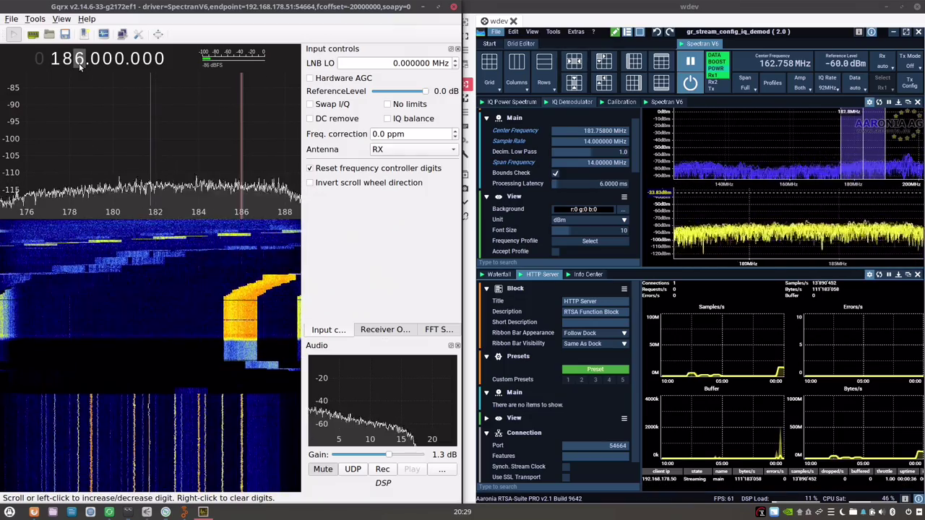
scroll(79, 63, down, 8)
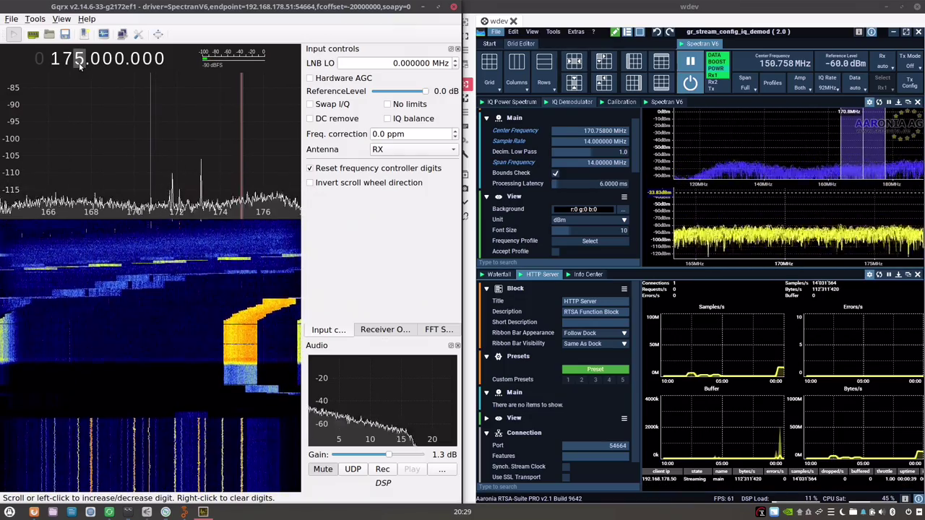
click(200, 229)
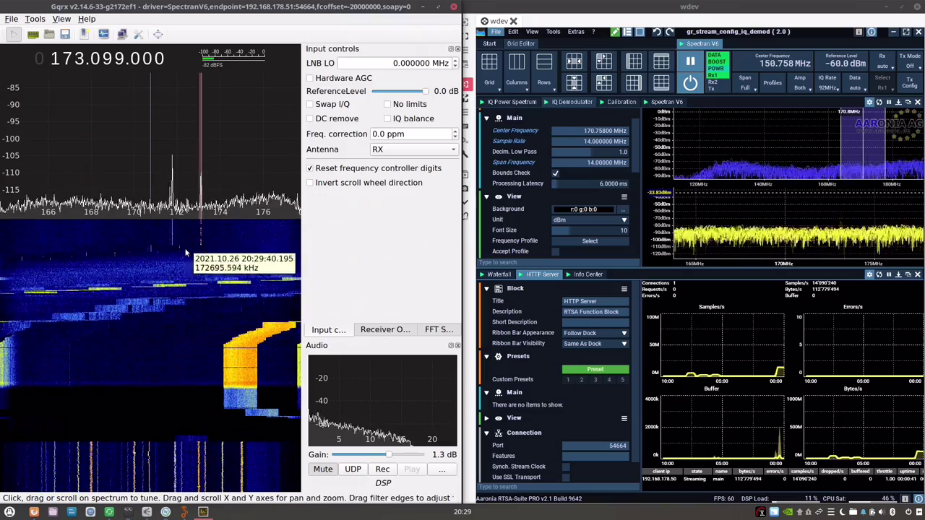
right_click(81, 62)
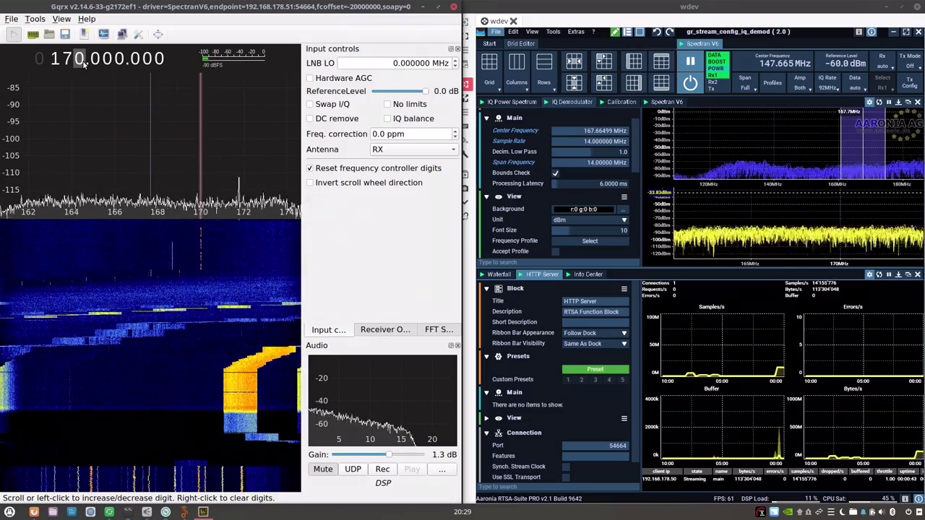
Move down into the FM band and tune onto the station near 107.24 MHz.
scroll(82, 63, down, 4)
scroll(84, 64, down, 5)
scroll(84, 64, down, 5)
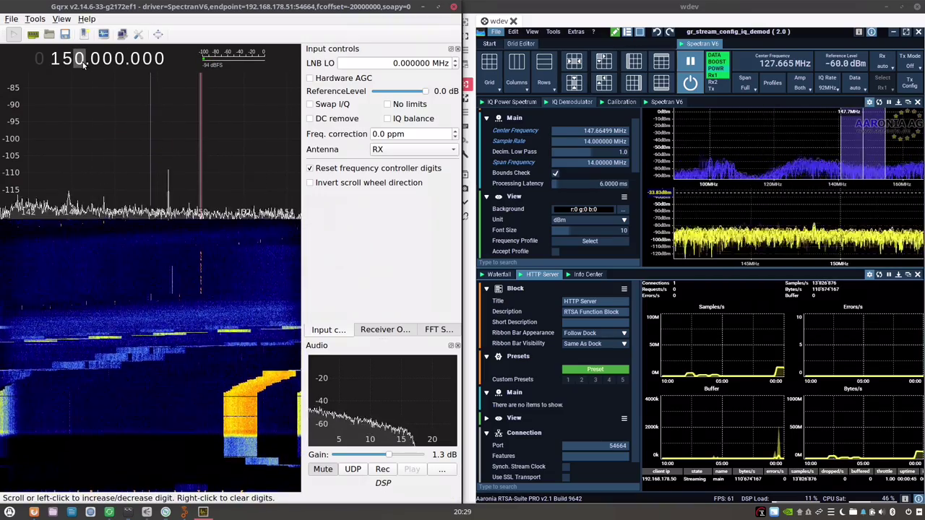
scroll(84, 63, down, 11)
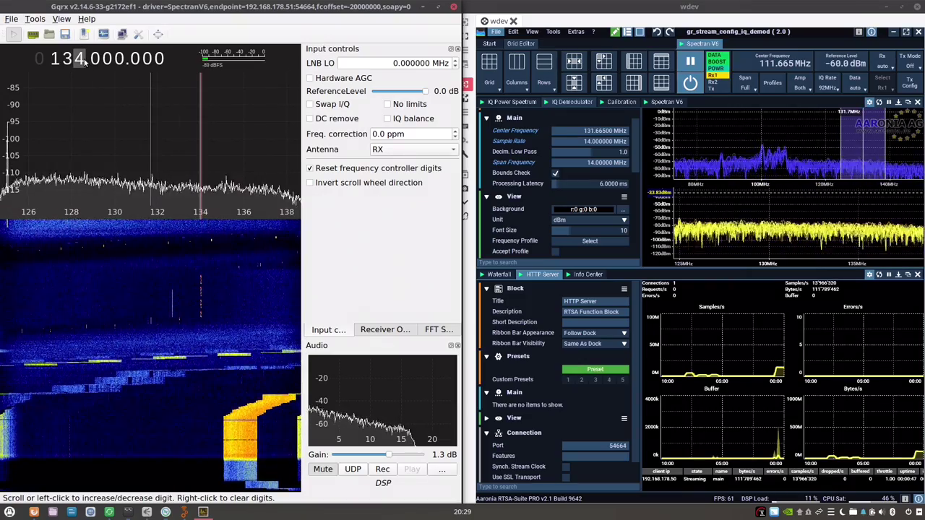
scroll(84, 64, down, 7)
scroll(84, 64, down, 5)
scroll(83, 64, down, 6)
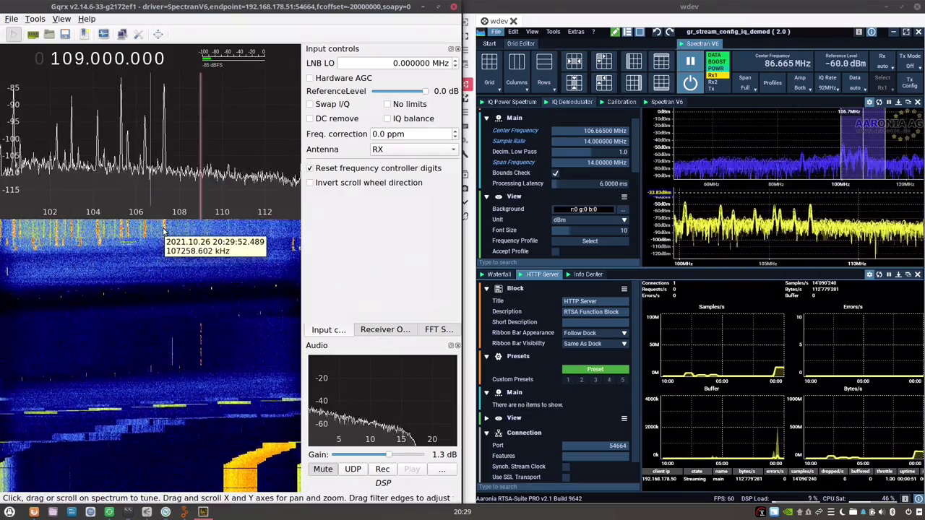
click(162, 237)
click(164, 236)
Fine-tune to about 107.3 MHz, pan the spectrum to 100–110 MHz, and close Gqrx.
scroll(166, 243, up, 5)
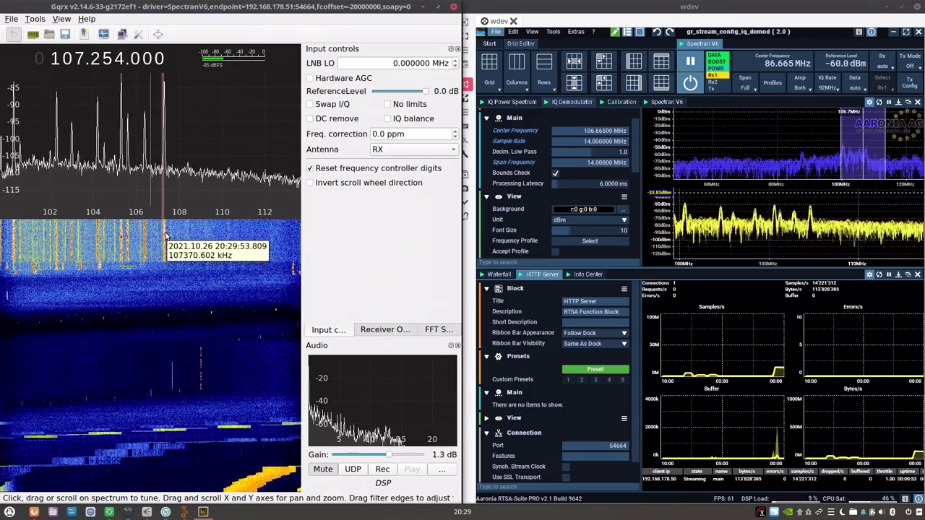
scroll(170, 252, up, 4)
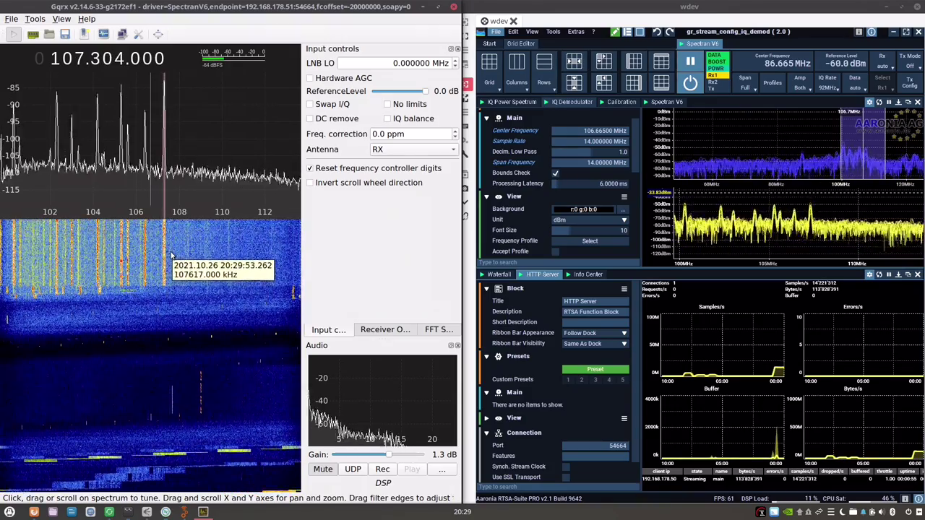
scroll(168, 253, down, 3)
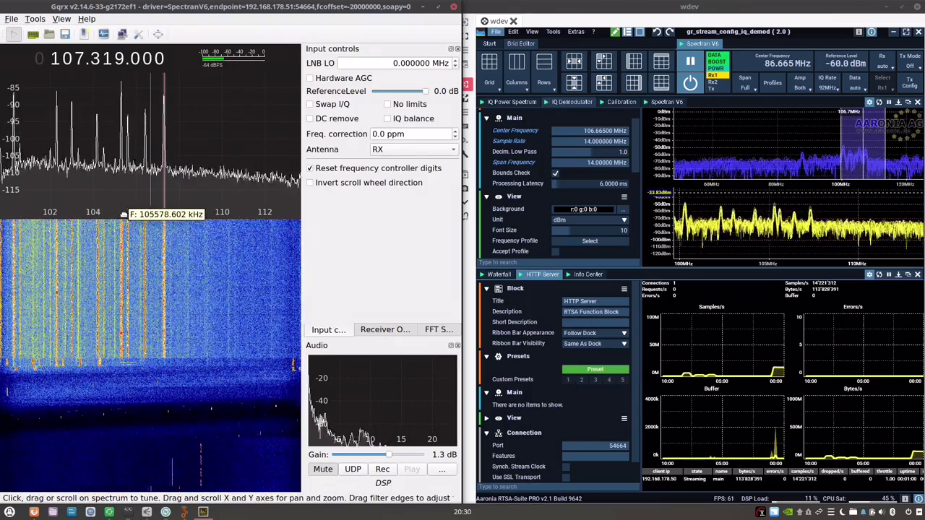
drag(119, 209, 175, 210)
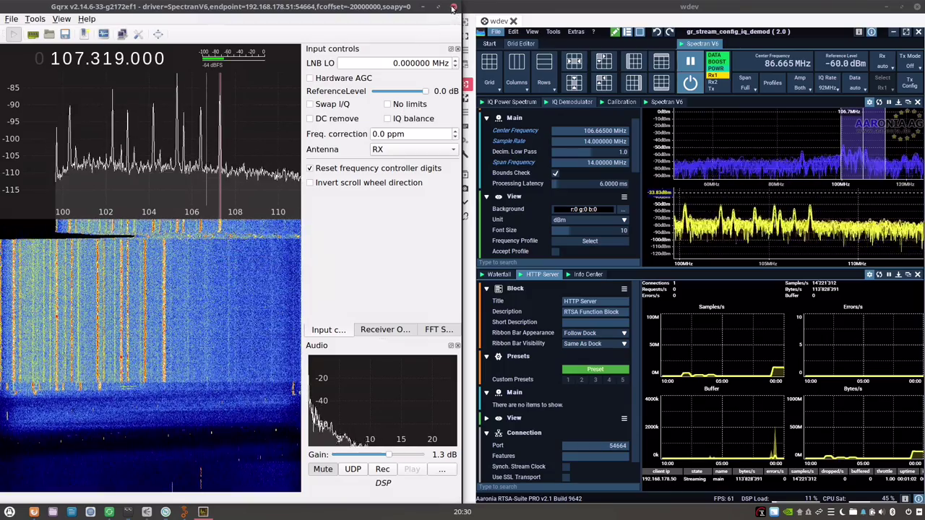
click(453, 7)
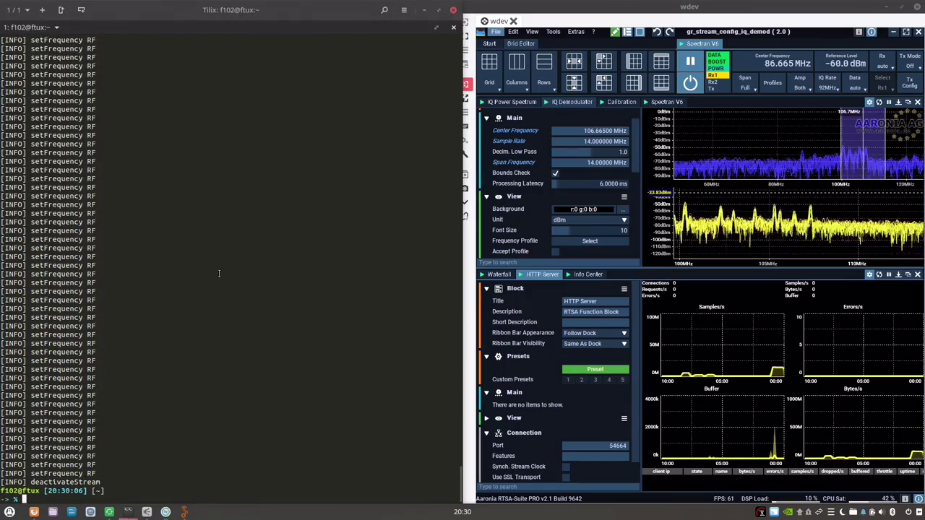
Relaunch welle.io from the command history and snap it into the left half of the screen.
text(wrk/SDRPlusPlus/build/sdrpp)
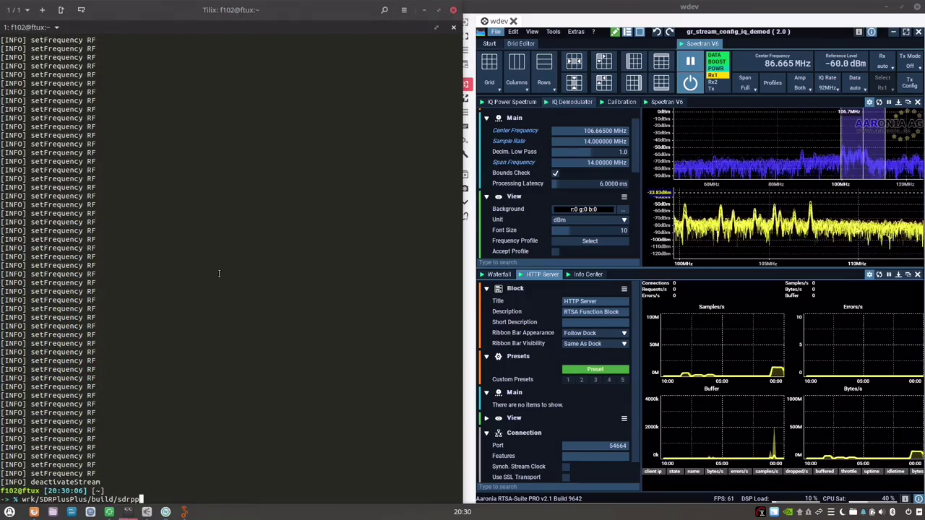
key(Up)
key(Up)
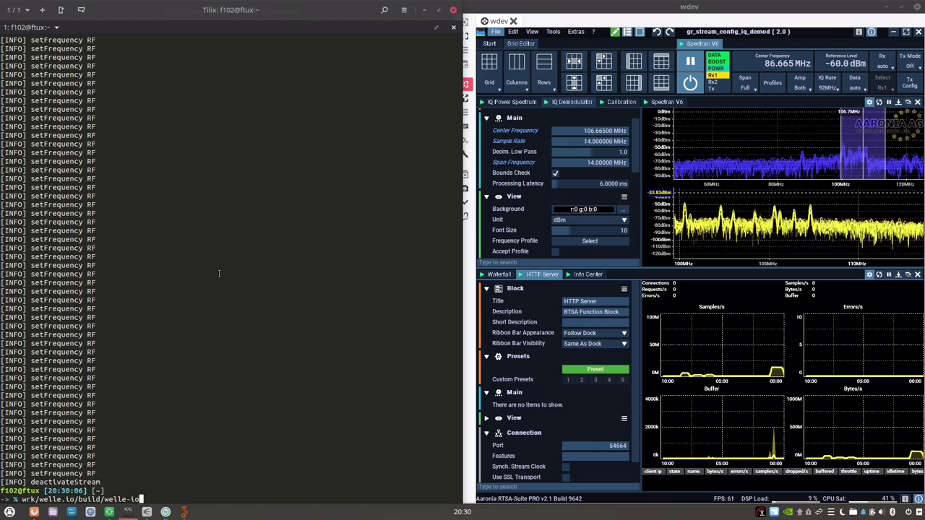
key(Return)
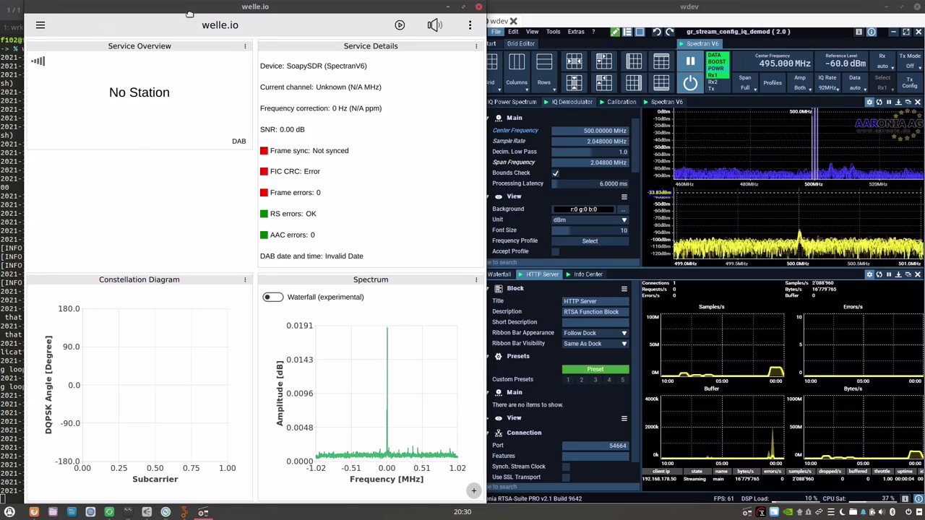
drag(189, 14, 1, 22)
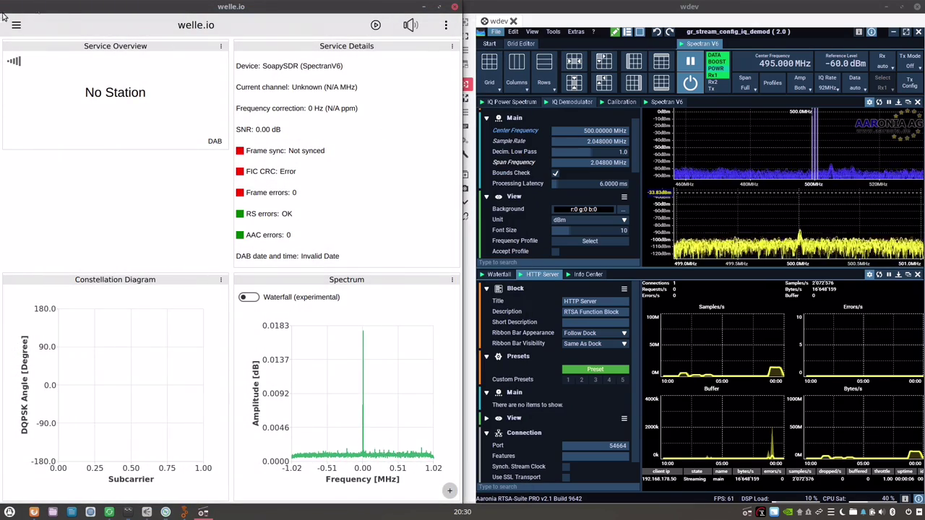
Tune welle.io to the SRF 4 News+ station and raise the system volume.
click(15, 25)
scroll(71, 383, down, 5)
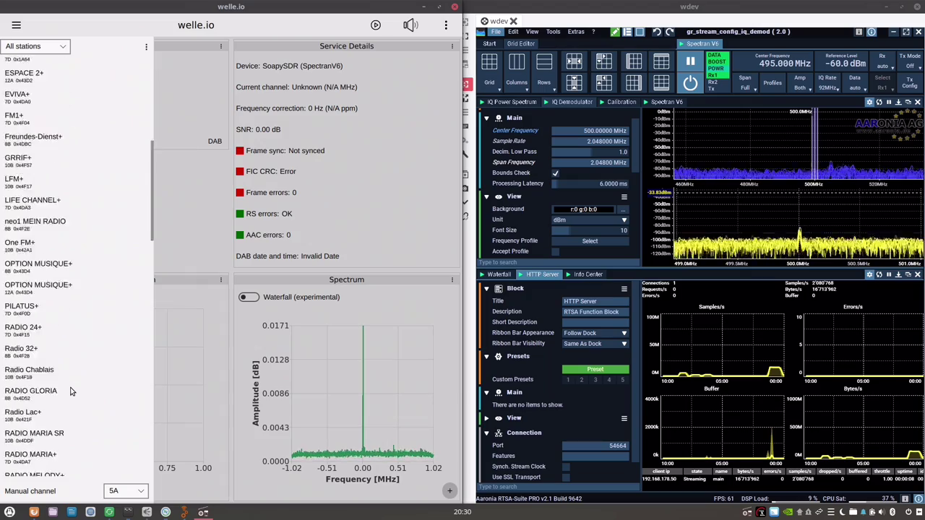
scroll(71, 391, down, 15)
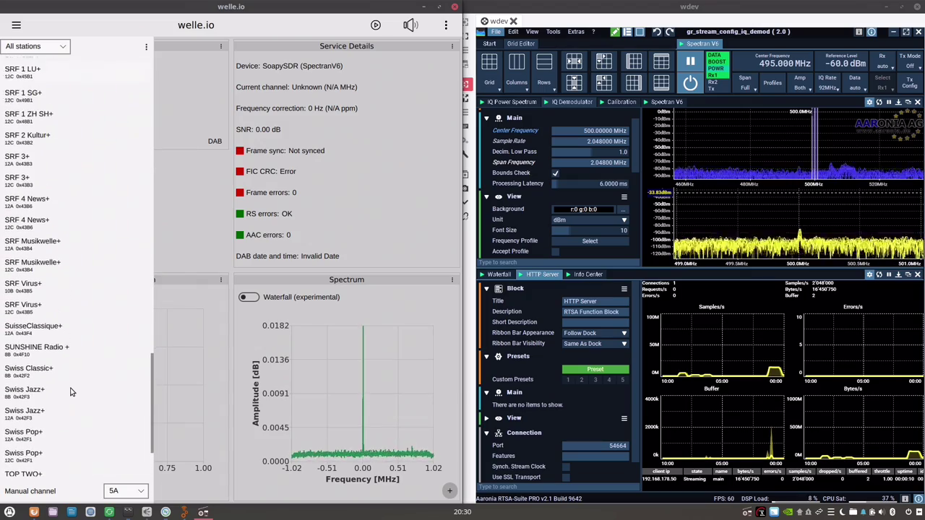
scroll(71, 391, up, 1)
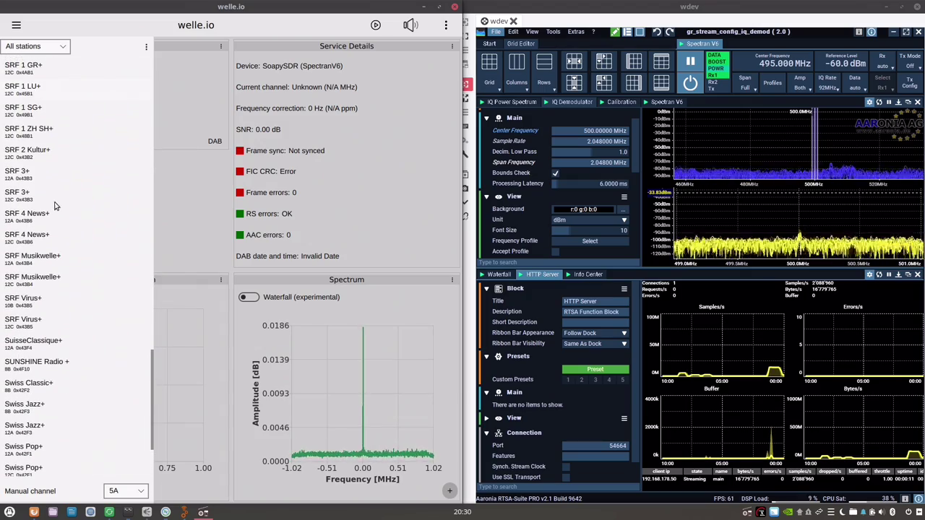
click(43, 238)
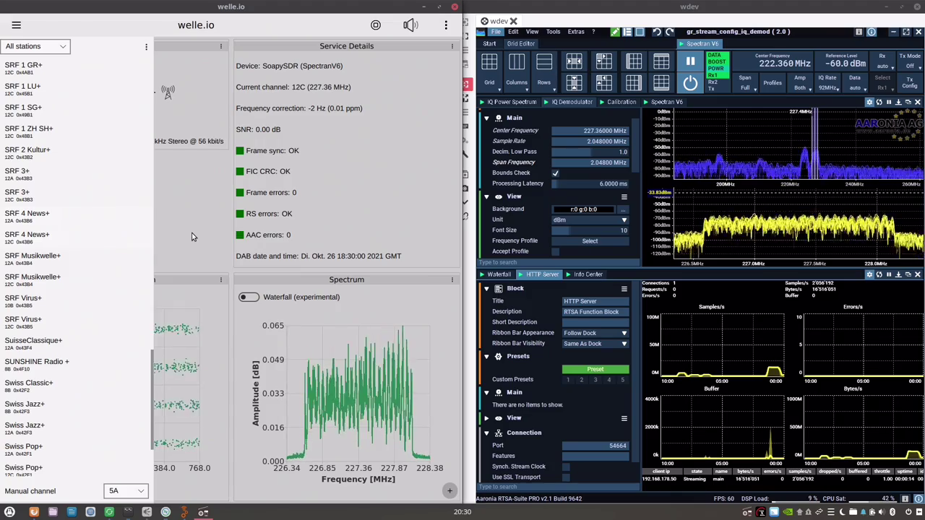
click(192, 236)
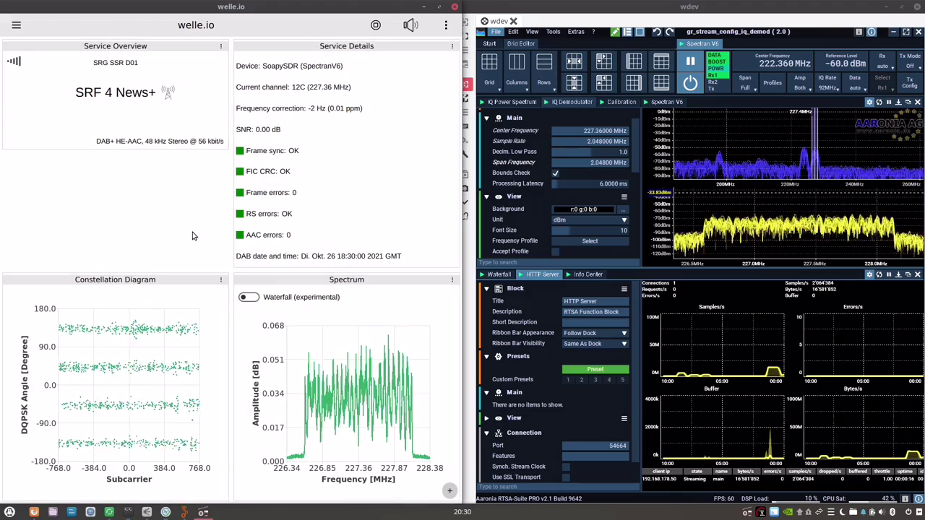
key(XF86AudioRaiseVolume)
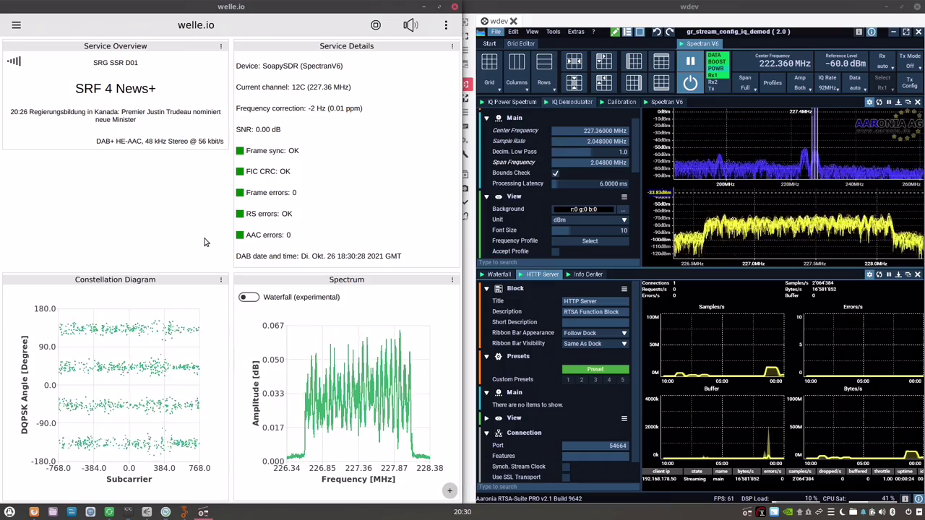
key(XF86AudioRaiseVolume)
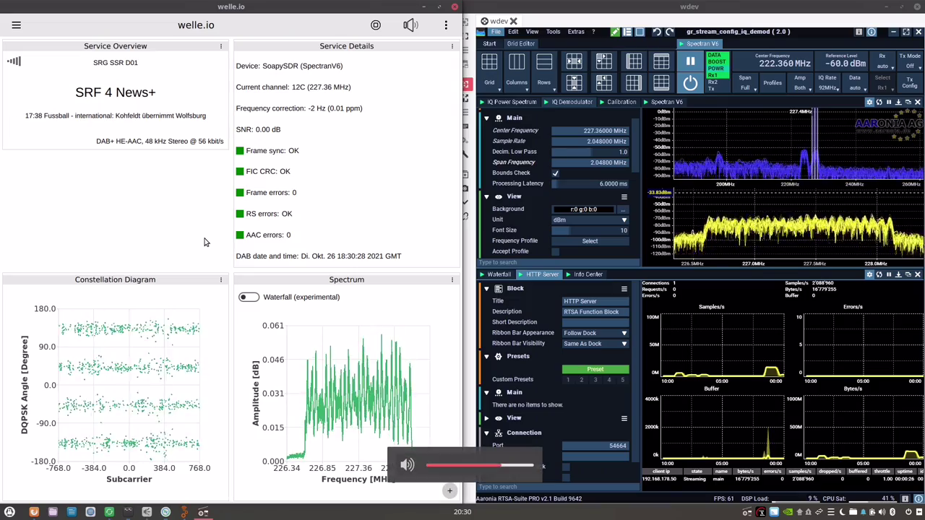
Switch to the ENERGY LUZERN+ station on channel 8B.
click(15, 24)
scroll(41, 311, up, 10)
scroll(41, 310, up, 15)
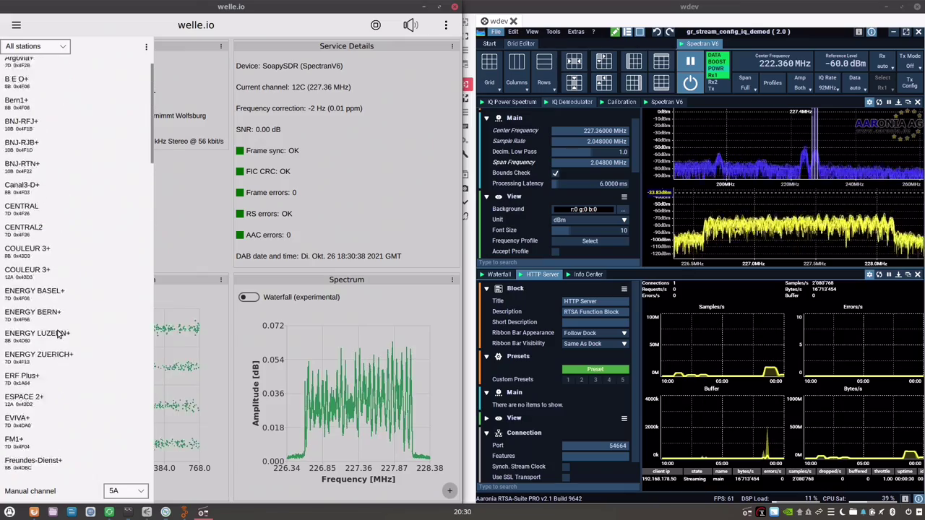
scroll(59, 335, down, 5)
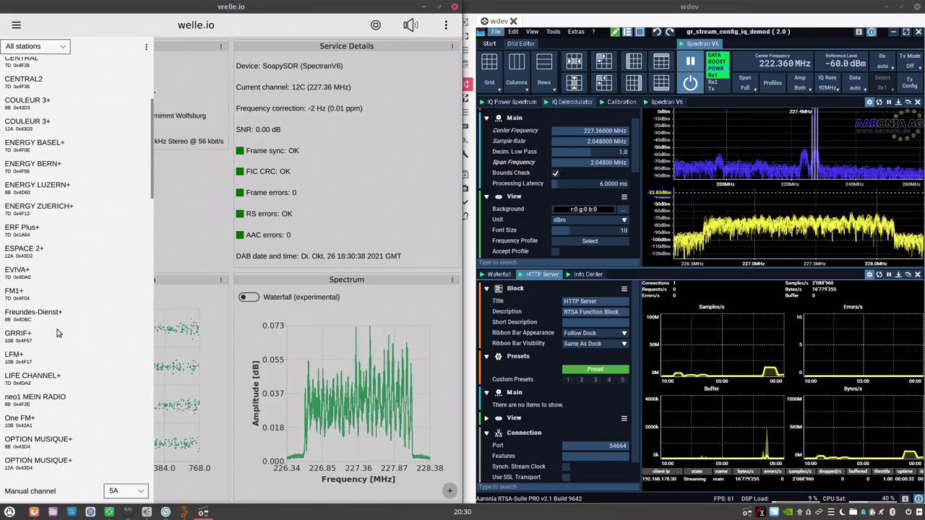
click(40, 156)
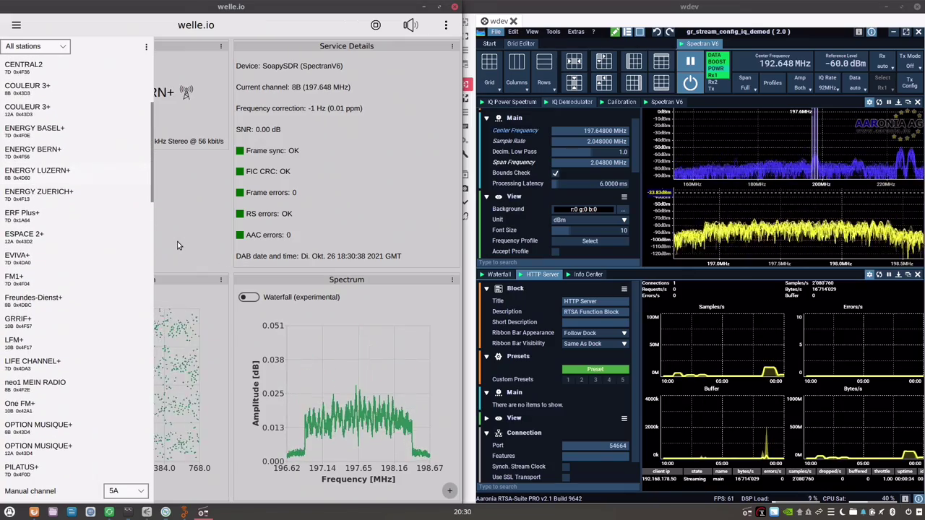
click(192, 226)
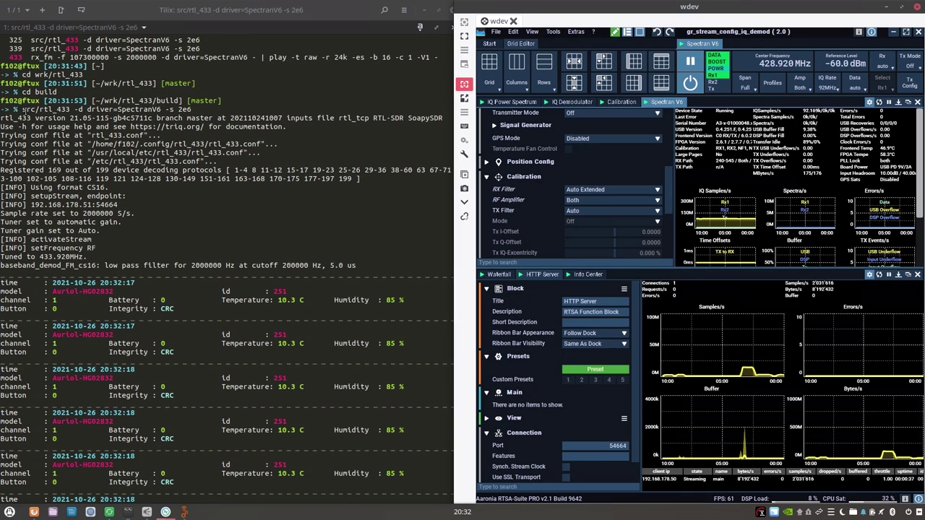
Highlight src/rtl_433 in the command and show RTSA-Suite's 433.92 MHz IQ demodulator with its waterfall.
drag(21, 109, 72, 109)
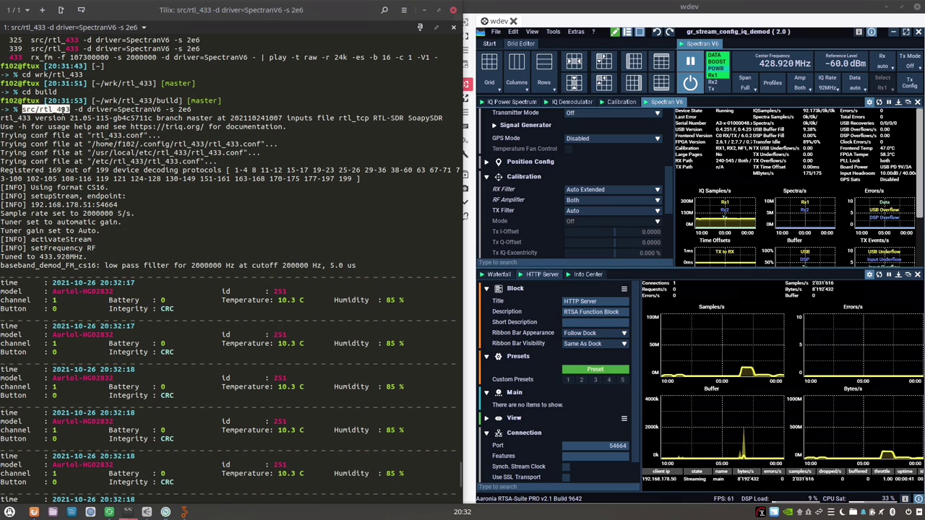
drag(70, 109, 72, 109)
click(571, 102)
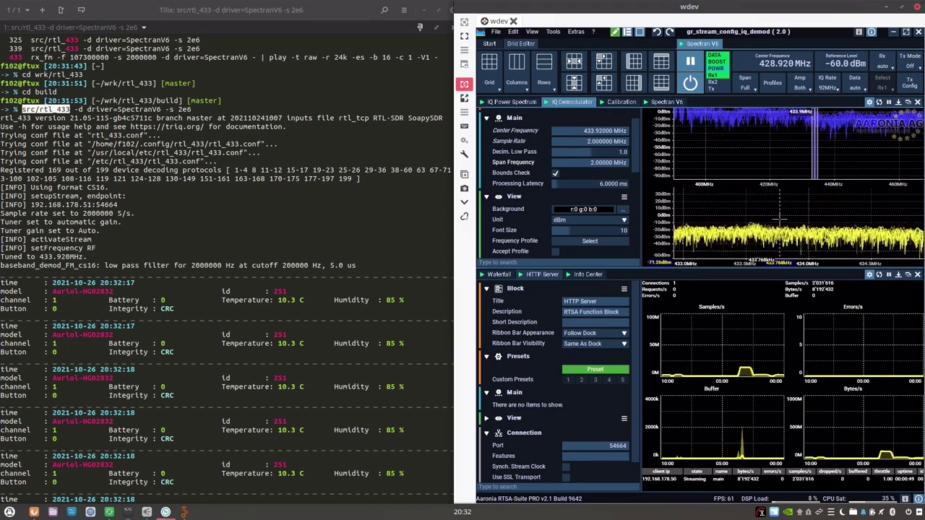
click(499, 274)
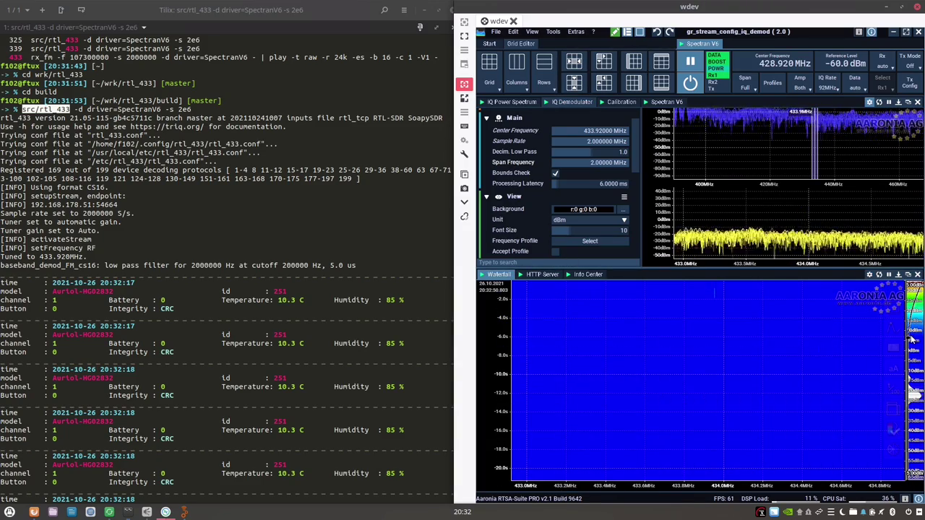
Reveal the 434 MHz bursts in the waterfall, review the rtl_433 output, and select 'Using format CS16.'.
drag(914, 347, 912, 455)
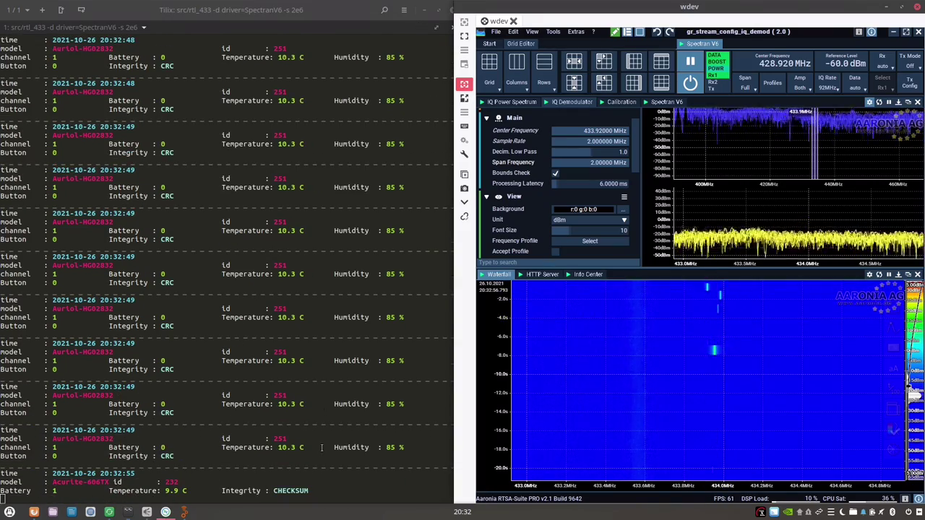
scroll(167, 283, up, 20)
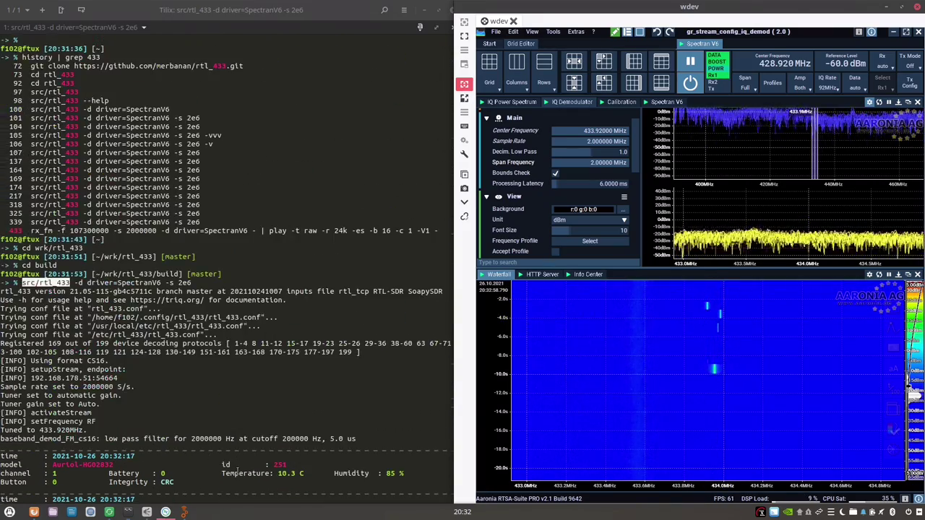
scroll(167, 284, down, 7)
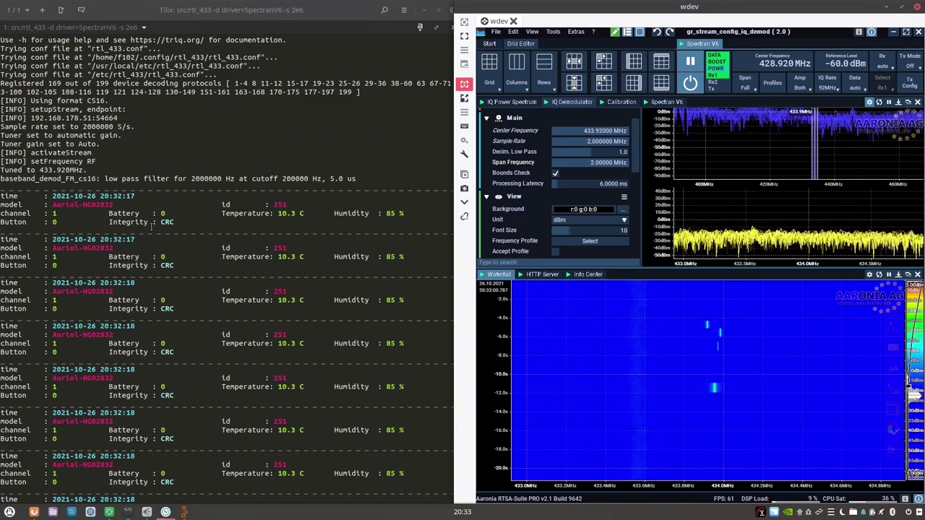
scroll(193, 264, down, 2)
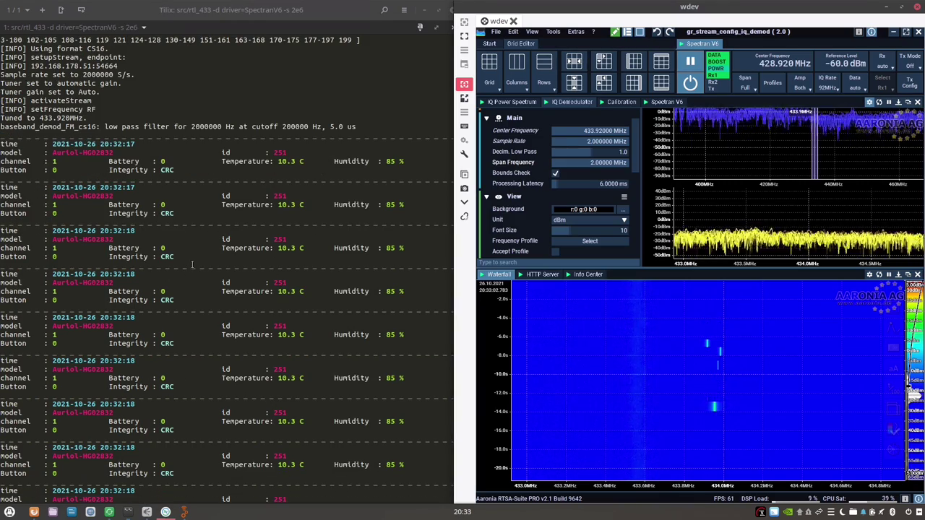
scroll(191, 193, down, 15)
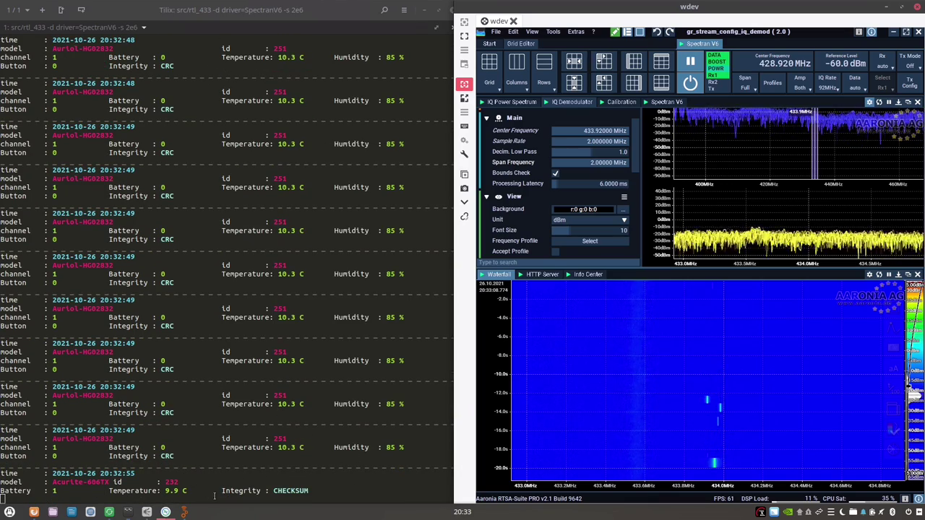
scroll(214, 496, up, 18)
scroll(223, 456, up, 6)
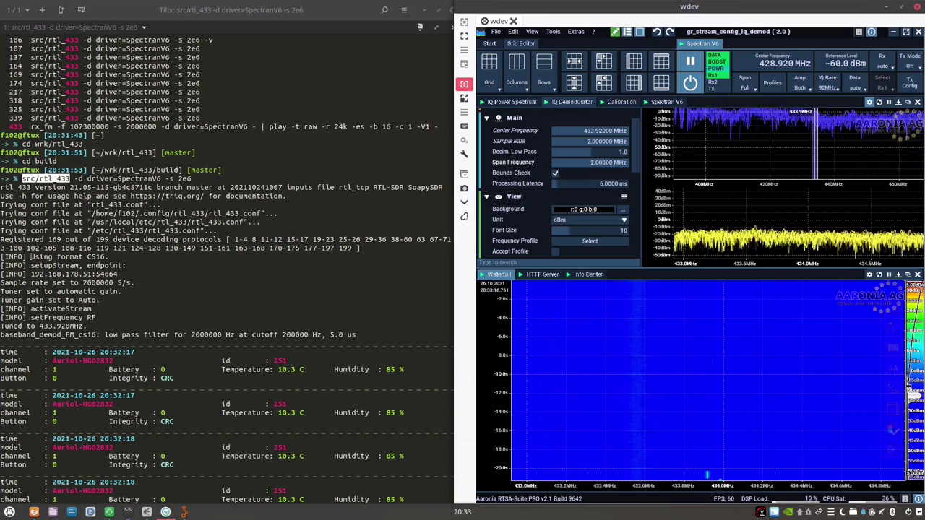
drag(31, 257, 110, 257)
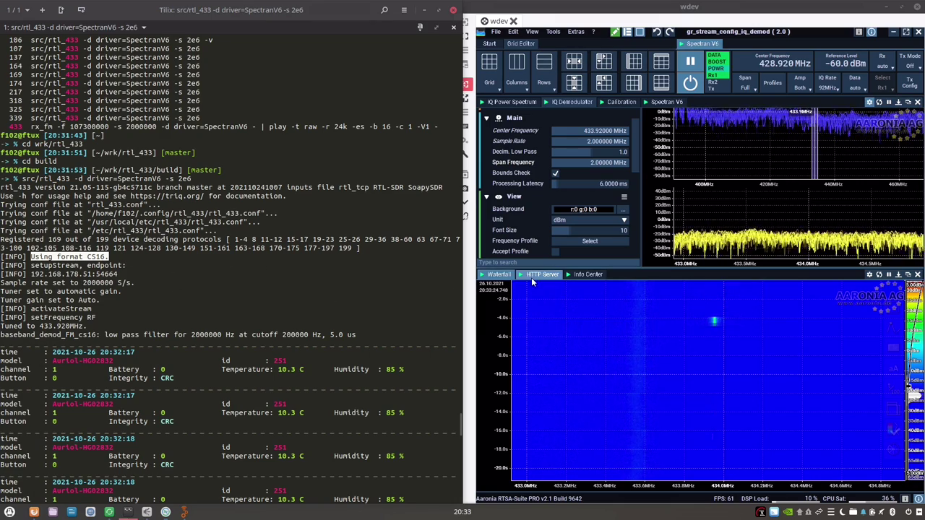
Show the HTTP Server streaming statistics, look over the rtl_433 output, then close that terminal session.
click(538, 277)
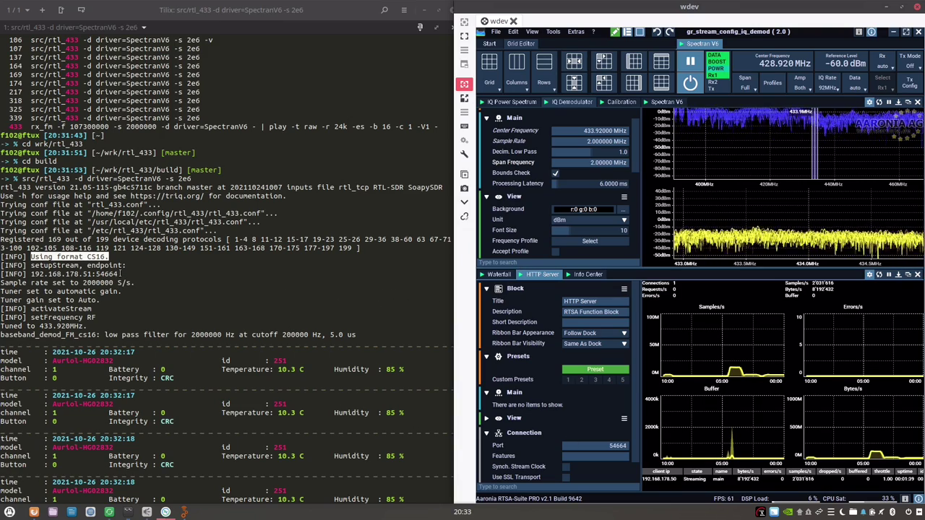
click(147, 283)
scroll(185, 298, down, 4)
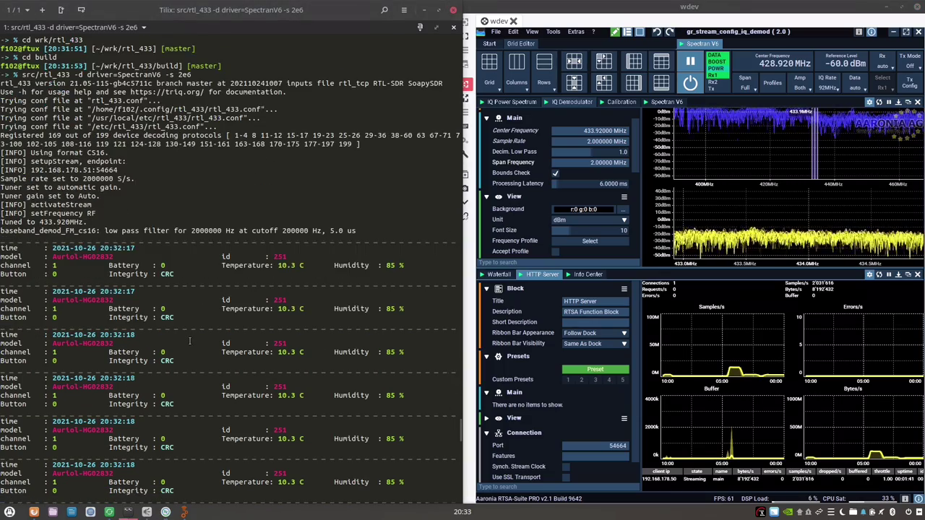
scroll(190, 340, down, 9)
scroll(190, 341, up, 11)
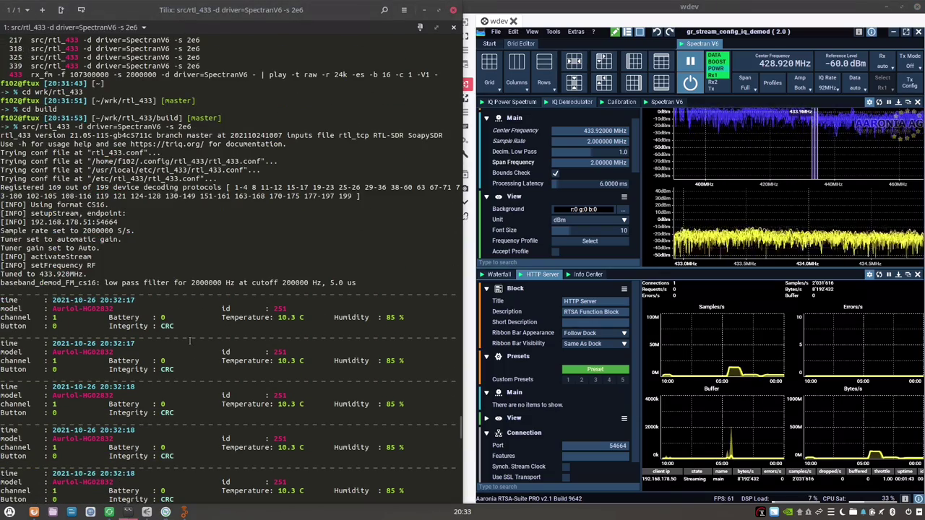
click(424, 9)
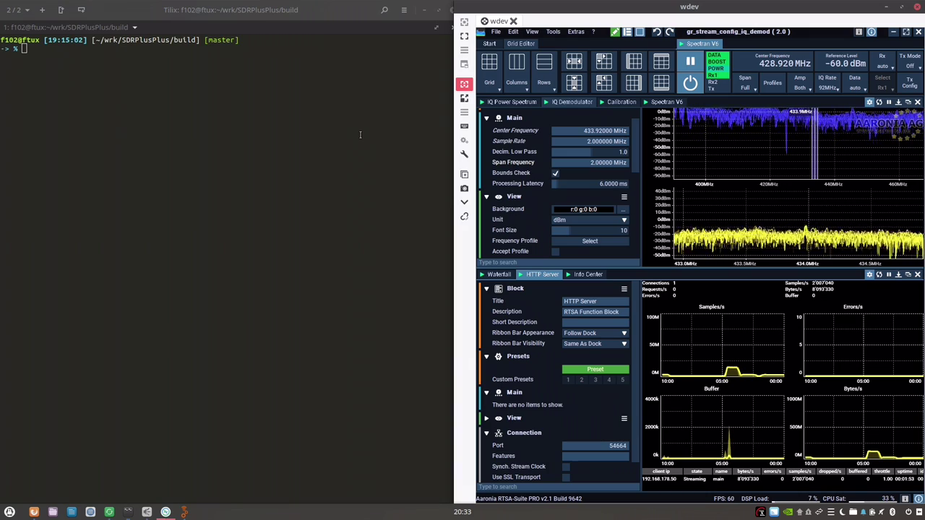
Set the RTSA-Suite calibration power to -1.1 dB and type /opt/install/sdrangel/bin/sdrangel in Tilix.
click(352, 159)
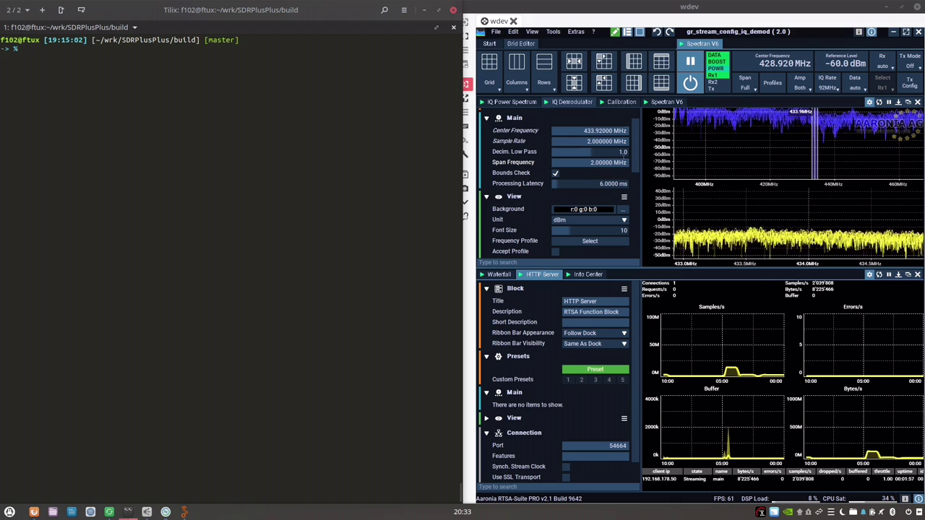
click(624, 103)
click(624, 103)
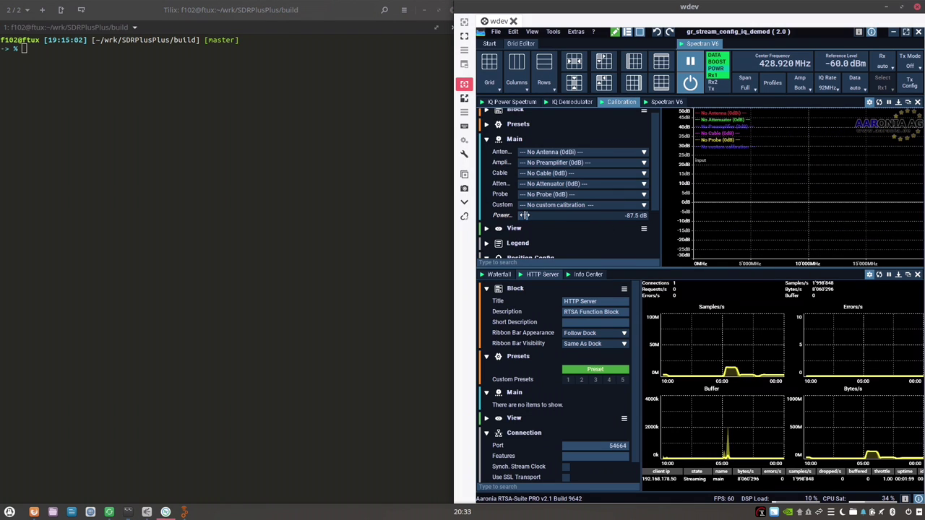
drag(525, 215, 582, 219)
click(323, 199)
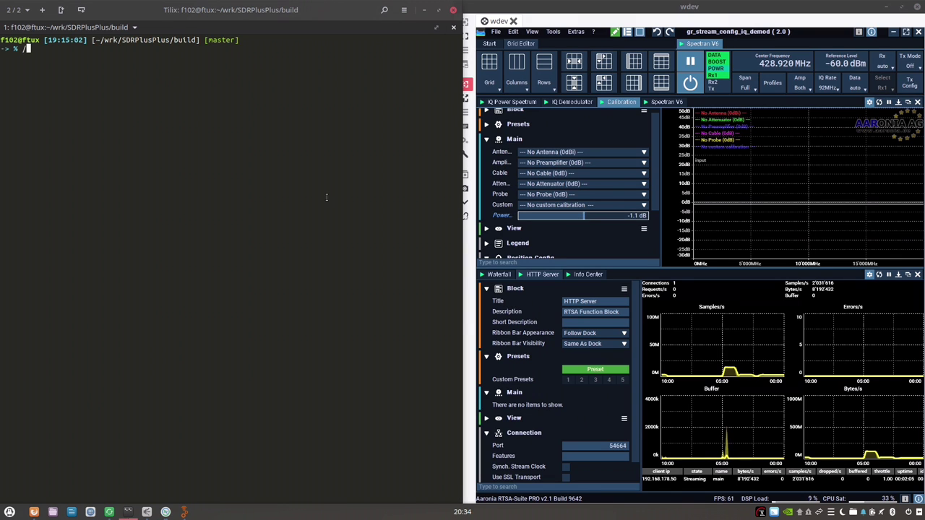
text(/opt/install/sdrangel/bin/sdrangel)
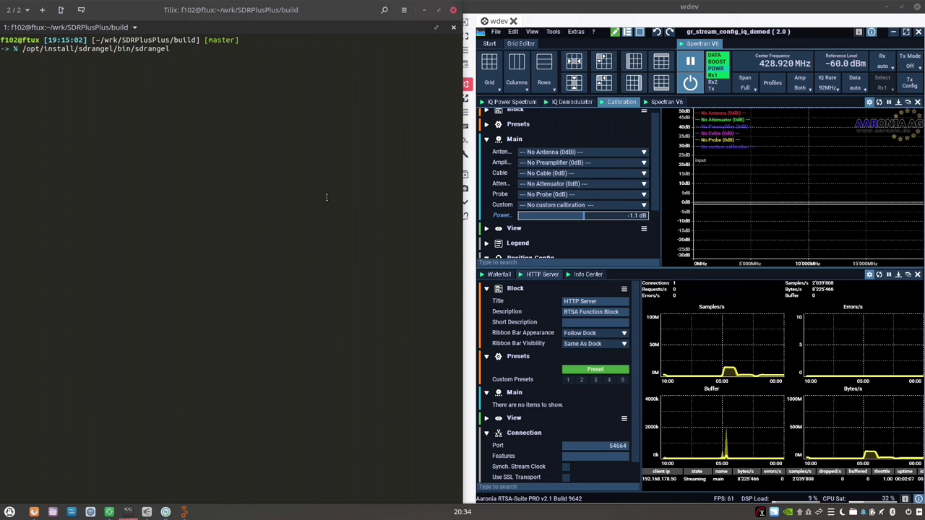
Launch SDRangel full screen and start streaming from the Spectran V6 device.
key(Return)
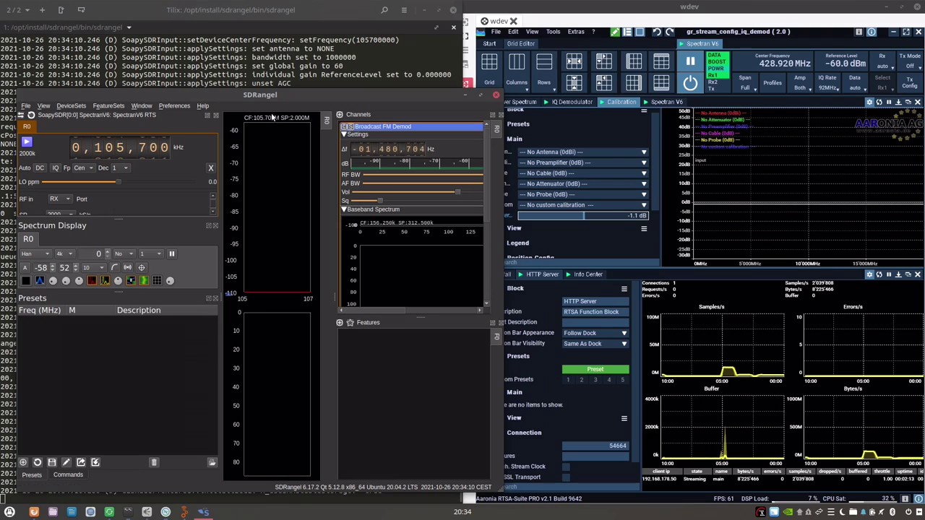
double_click(290, 92)
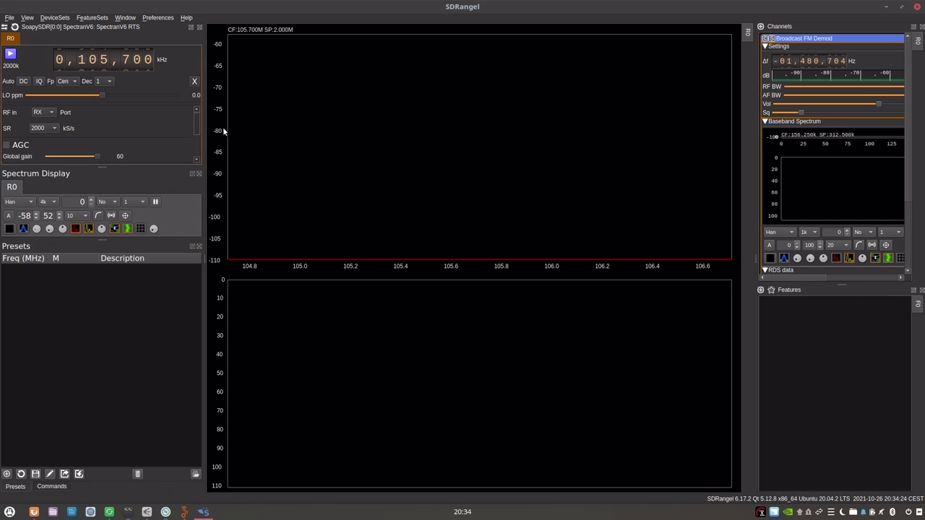
click(10, 55)
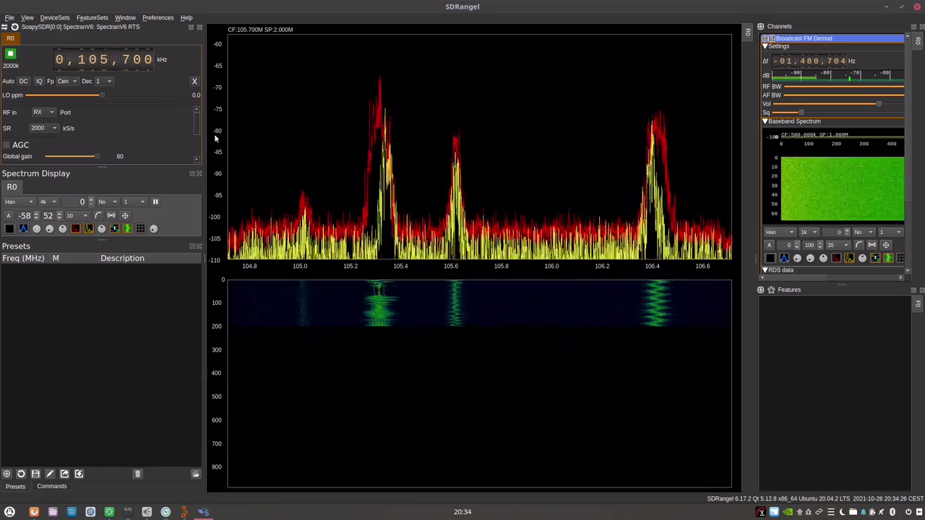
Place the Broadcast FM demodulator on the station near 105.3 MHz.
click(374, 211)
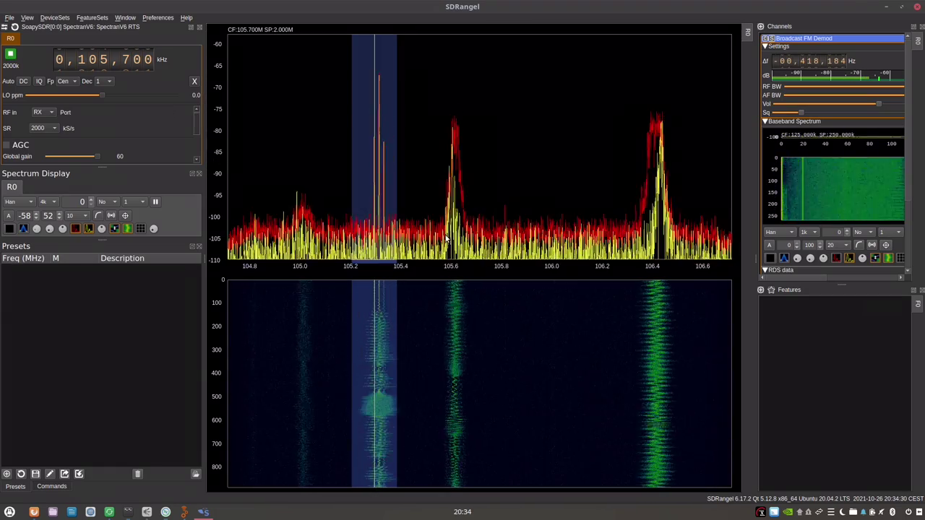
click(657, 208)
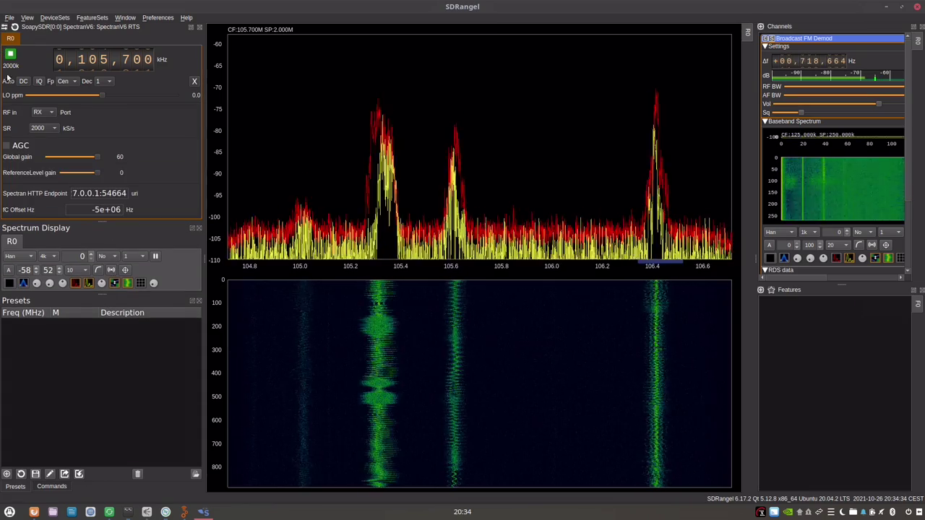
click(15, 27)
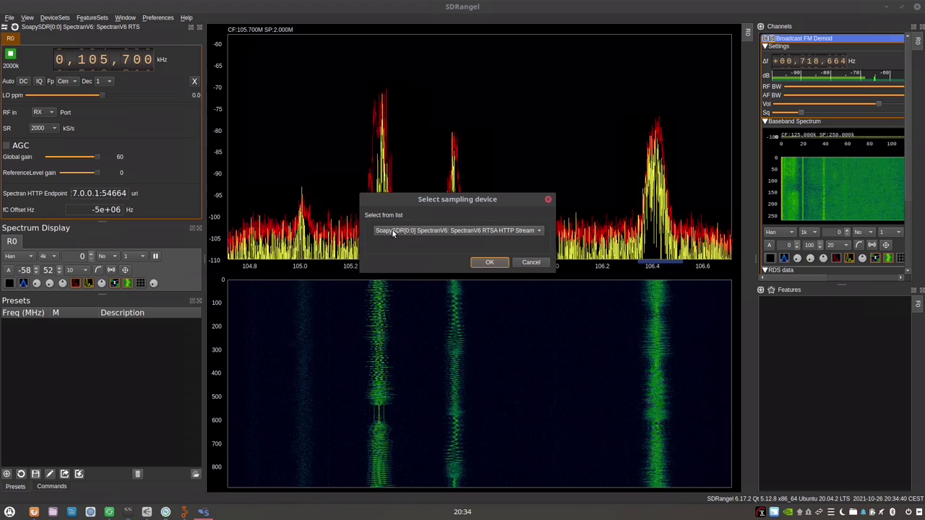
click(489, 261)
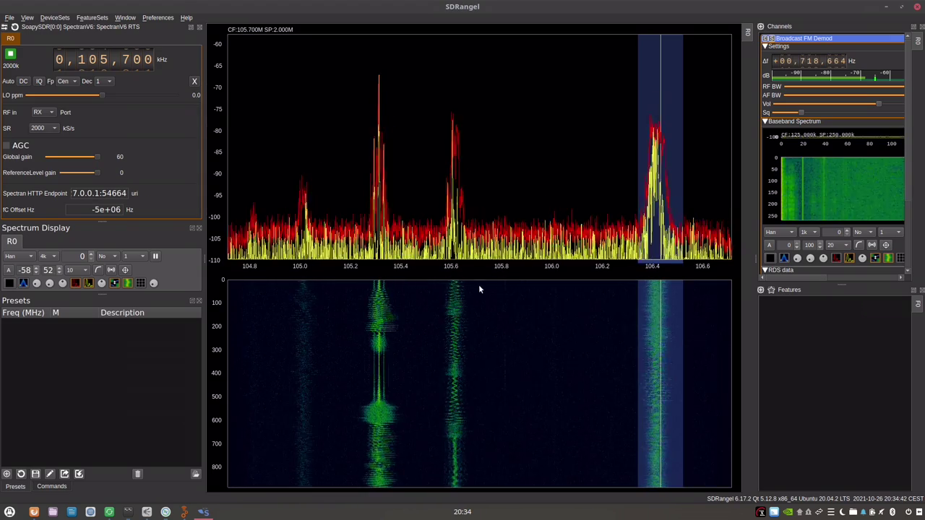
drag(478, 289, 378, 308)
scroll(378, 311, up, 3)
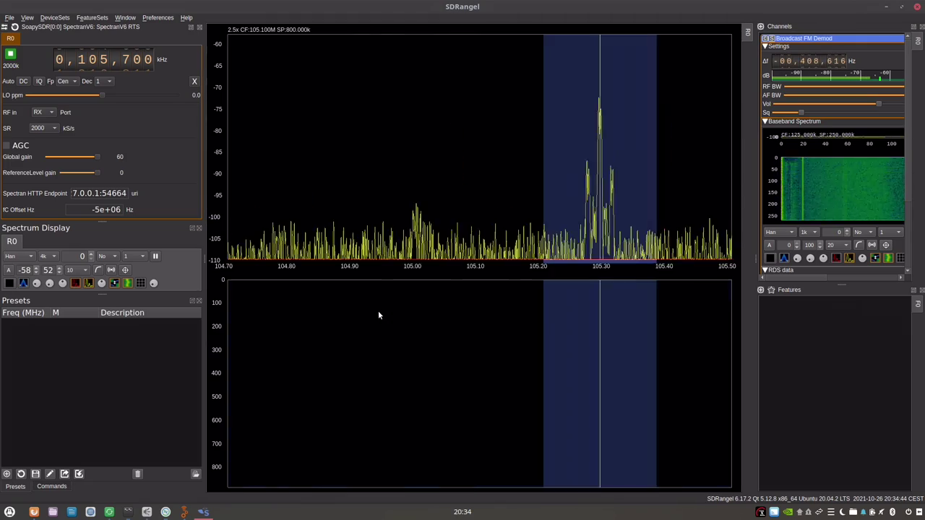
scroll(454, 330, down, 3)
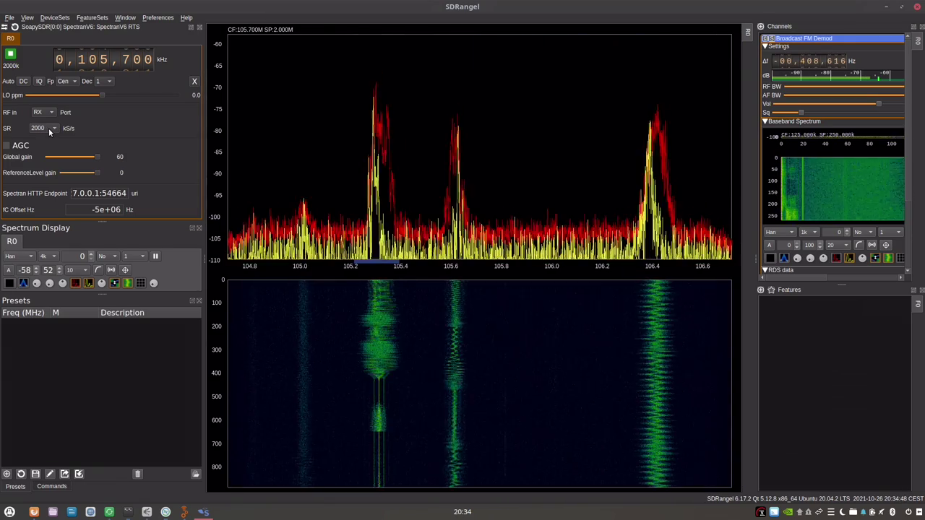
Tune SDRangel to 227,300 kHz and place the demodulator just above the 227.2 MHz signal.
scroll(81, 61, up, 2)
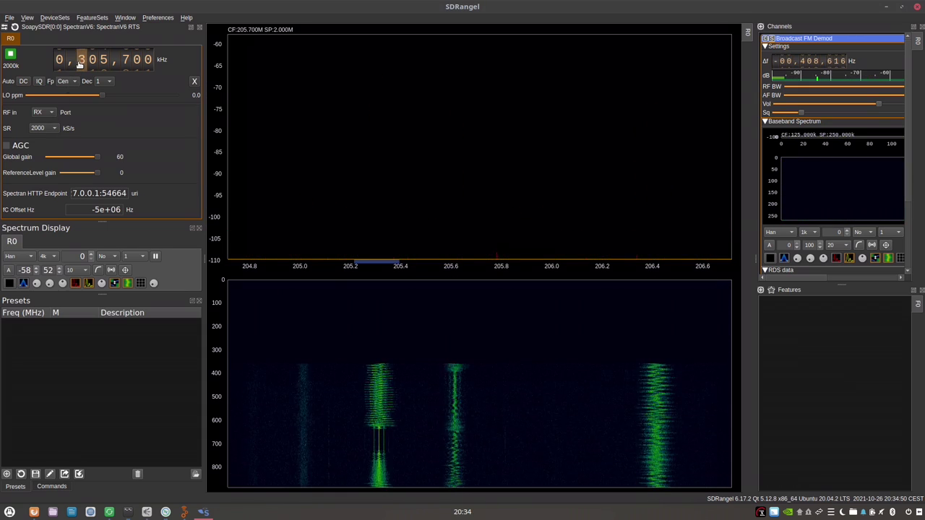
scroll(81, 64, down, 1)
scroll(92, 66, up, 7)
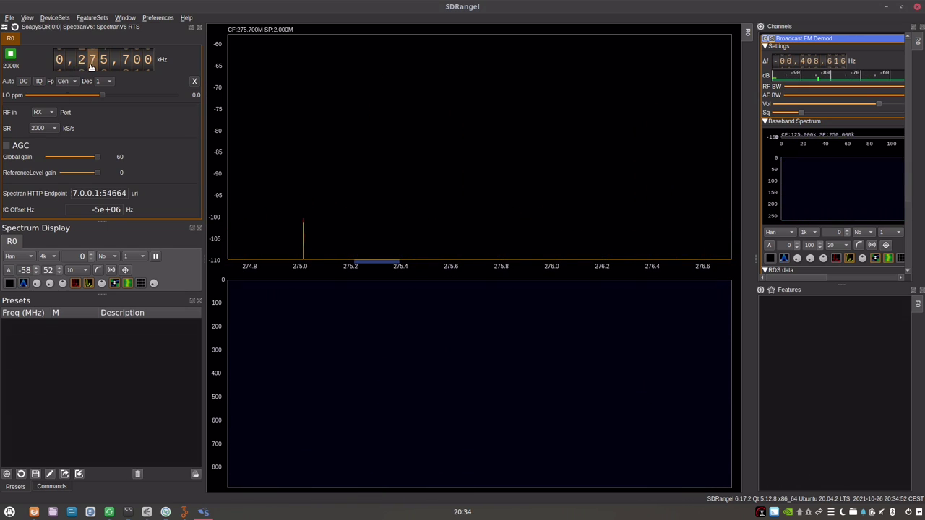
scroll(92, 66, down, 1)
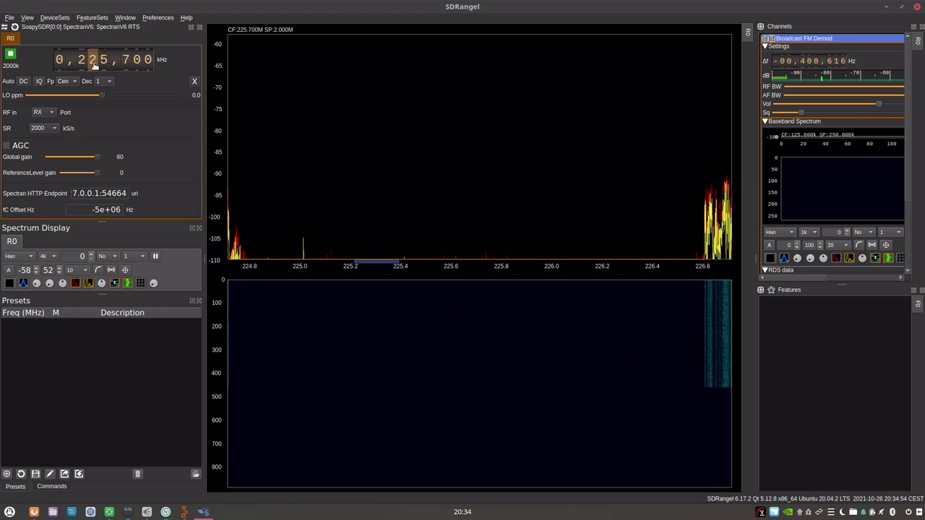
scroll(106, 65, up, 1)
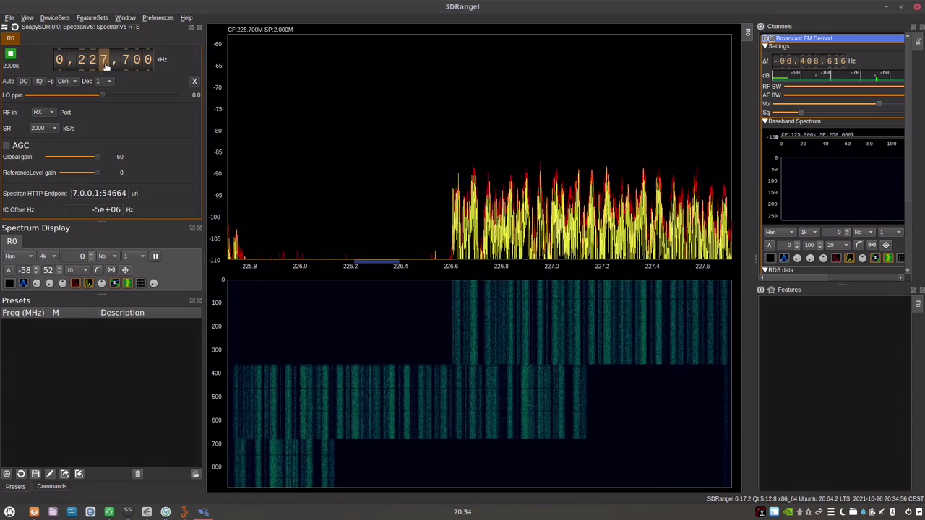
click(353, 329)
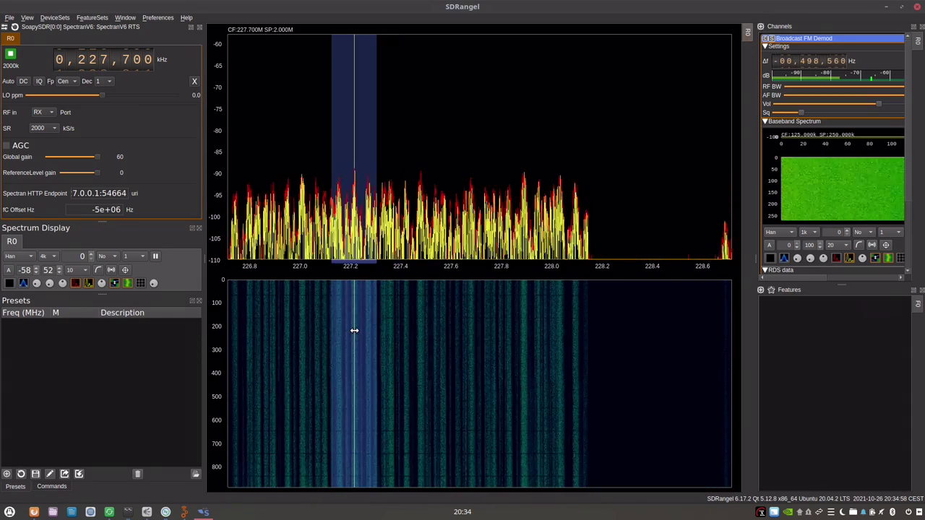
drag(354, 330, 364, 330)
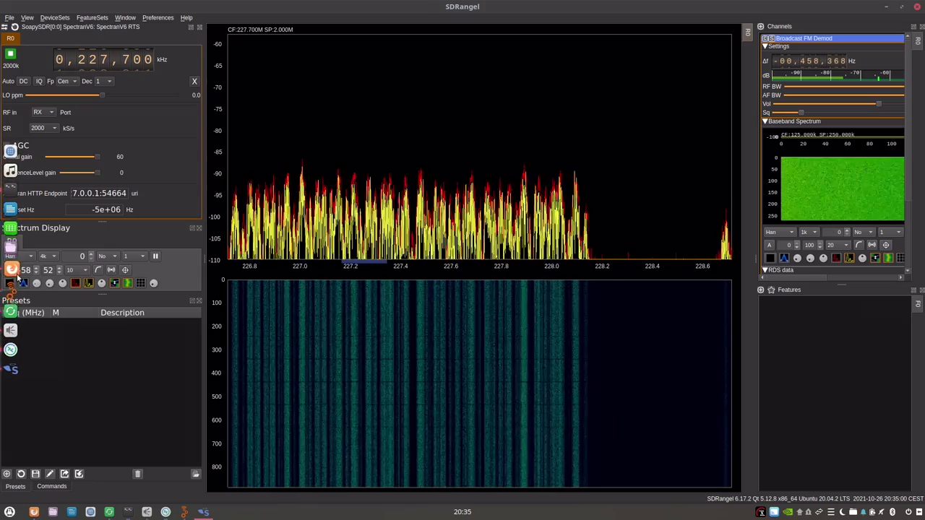
Widen the Channels area to give the channel list more room.
scroll(25, 269, down, 2)
scroll(25, 270, down, 12)
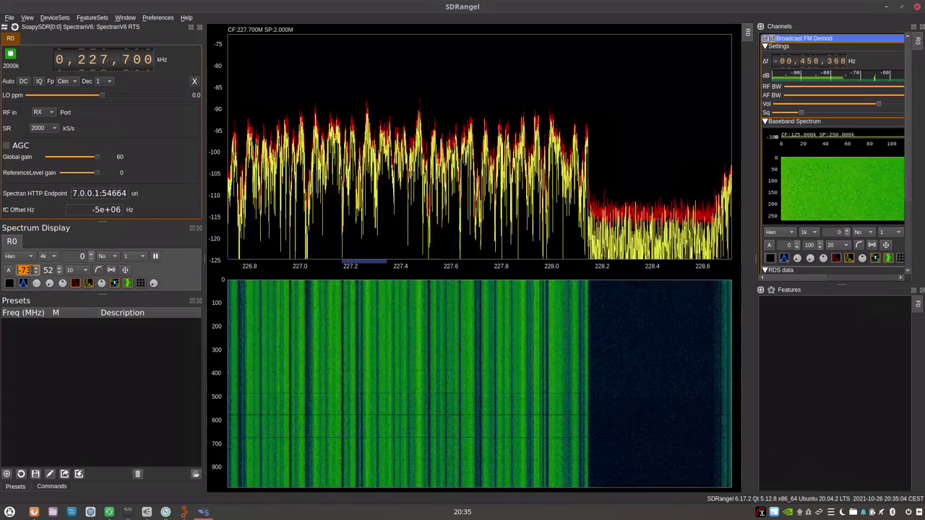
scroll(24, 270, down, 7)
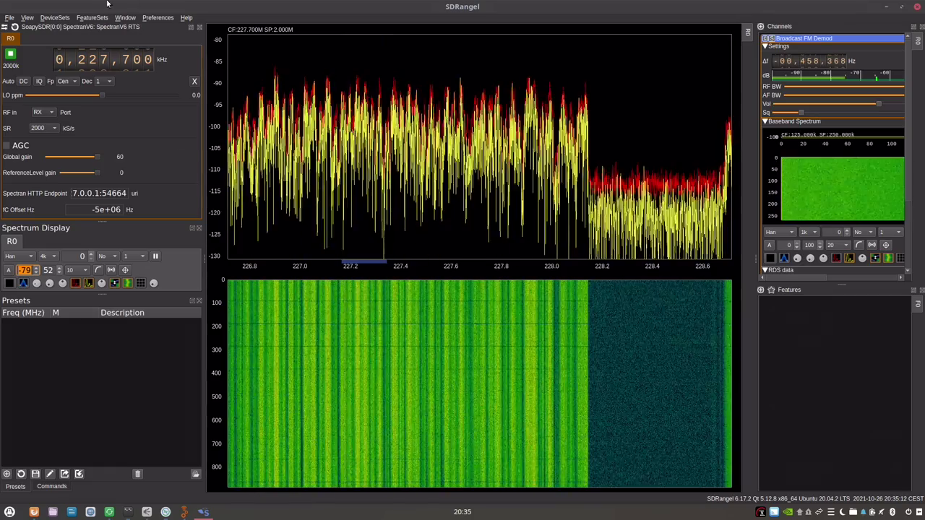
scroll(128, 61, down, 3)
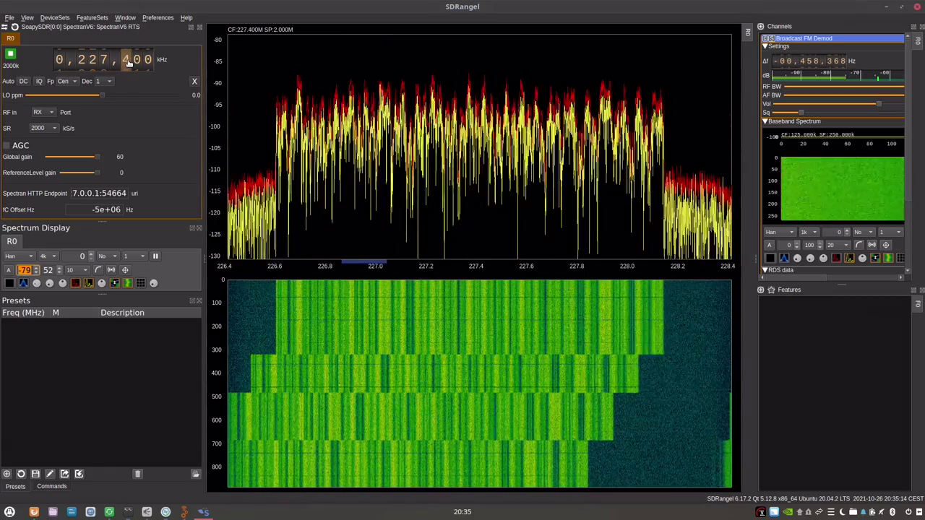
scroll(128, 63, down, 1)
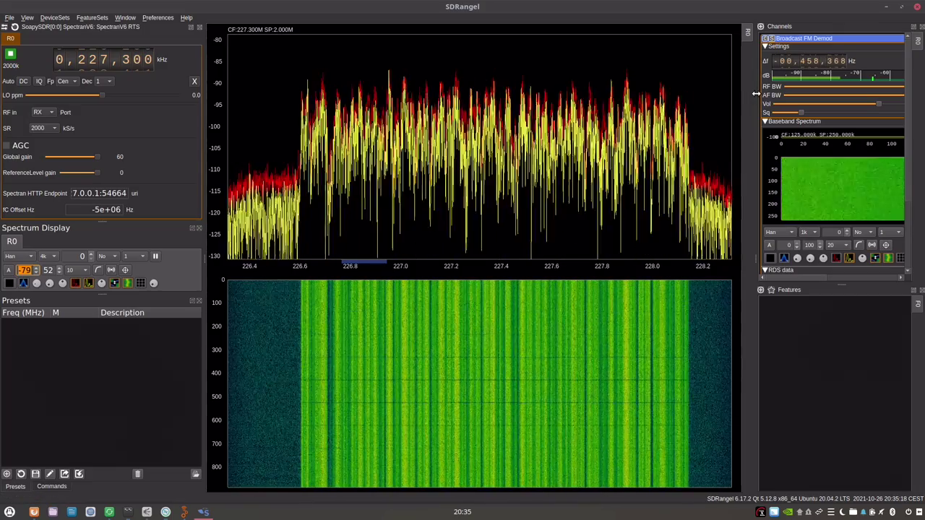
drag(755, 94, 607, 94)
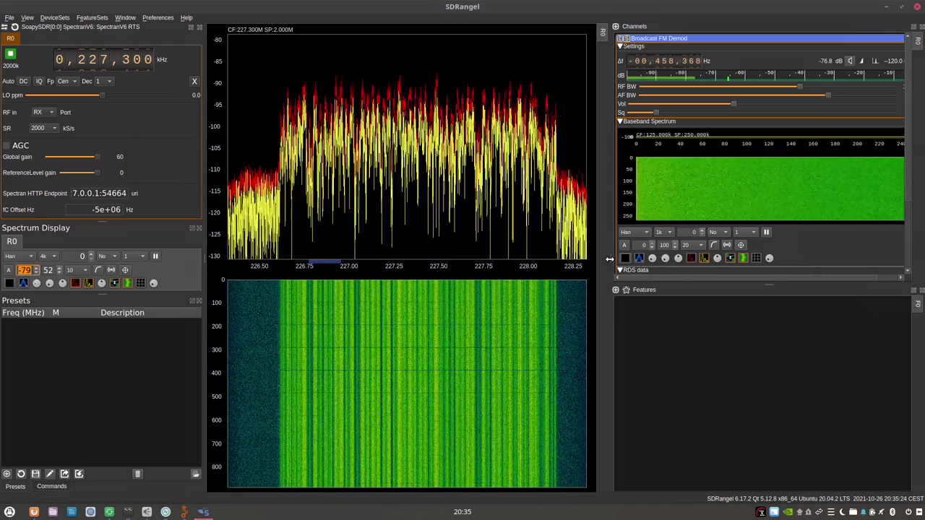
drag(609, 259, 505, 259)
Replace the Broadcast FM Demod channel with an ADS-B Demodulator channel.
click(898, 39)
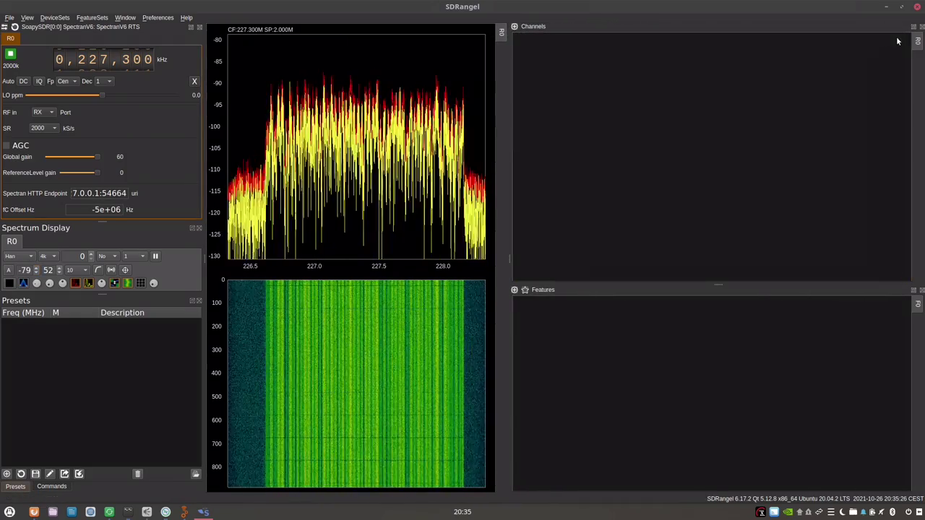
click(514, 26)
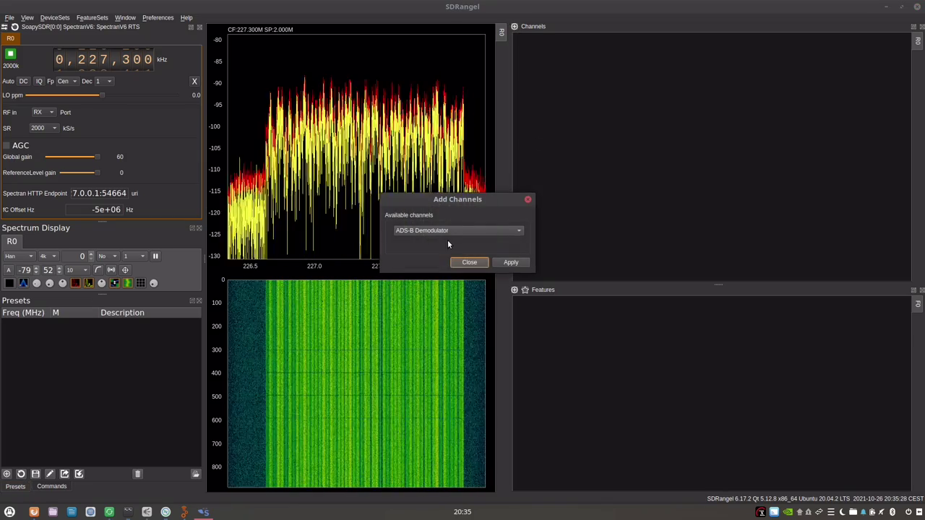
click(460, 231)
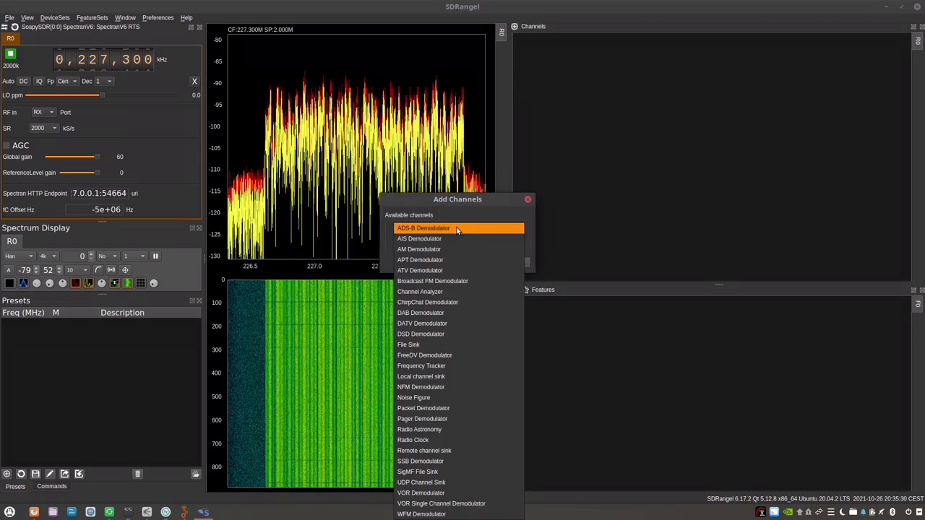
click(457, 228)
click(511, 262)
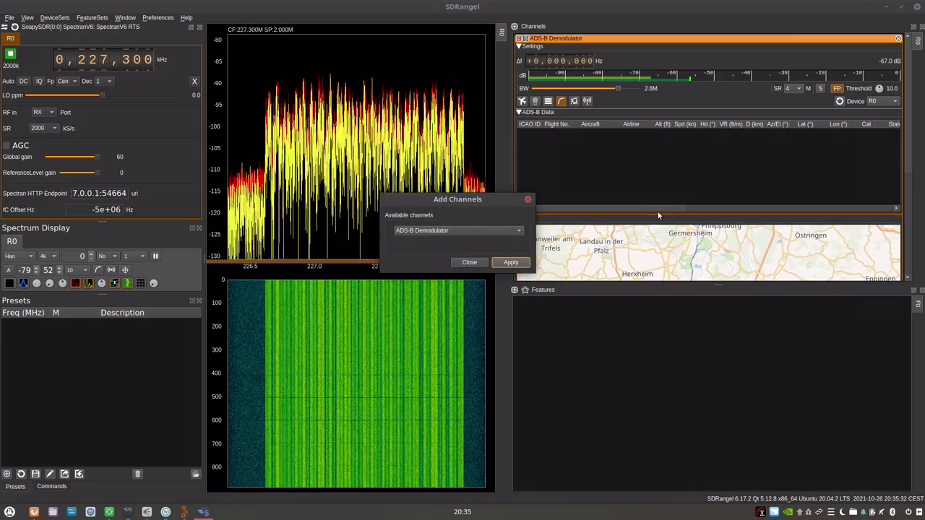
click(527, 199)
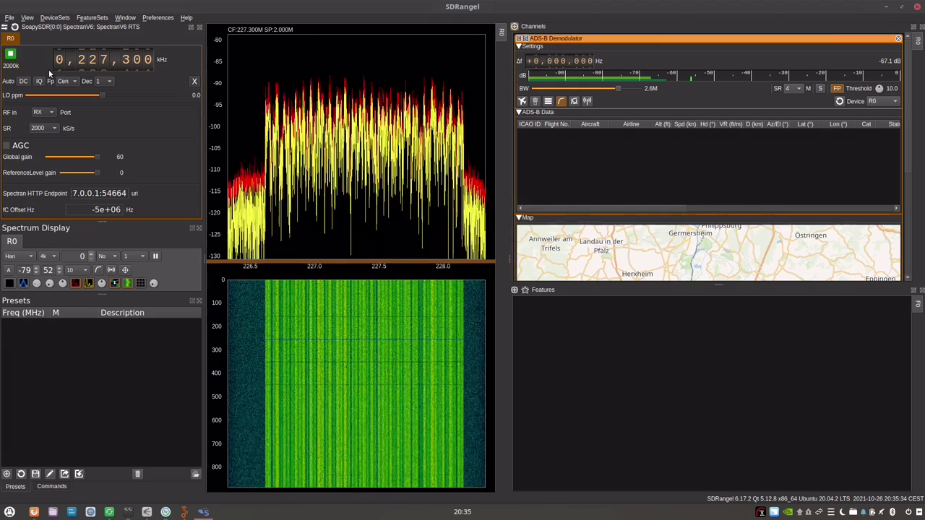
Tune the ADS-B Demodulator to 1,090,000 kHz so the first aircraft appears.
scroll(81, 61, up, 2)
scroll(62, 62, up, 1)
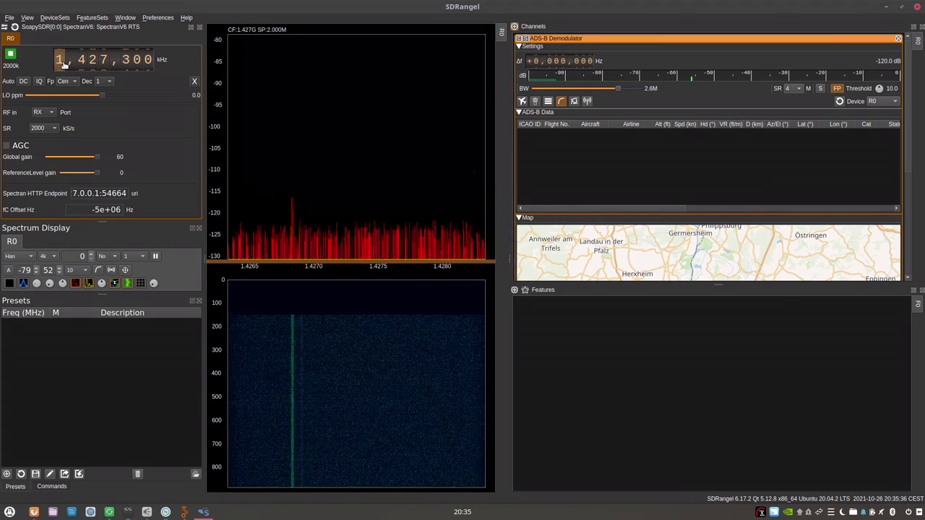
scroll(83, 63, down, 1)
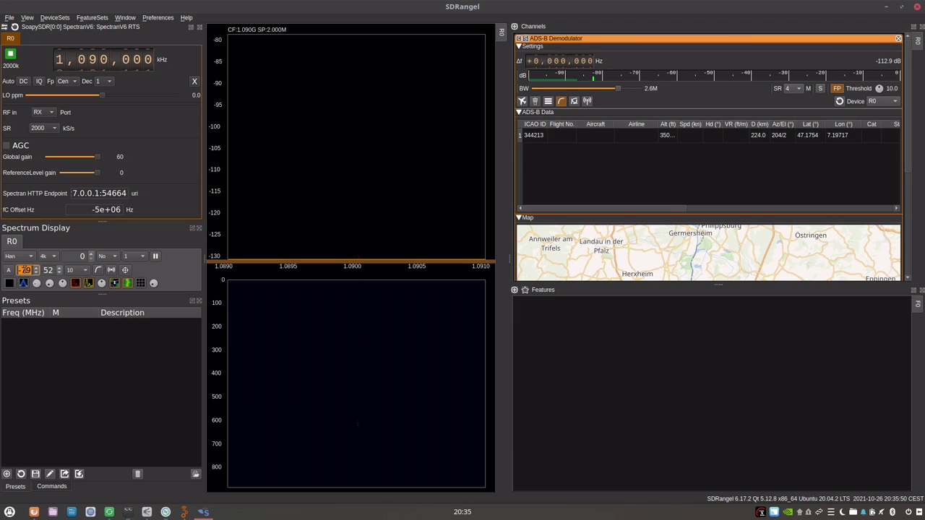
Lower the spectrum reference level to about -99 and pan the map over Switzerland and Liechtenstein.
scroll(24, 269, down, 13)
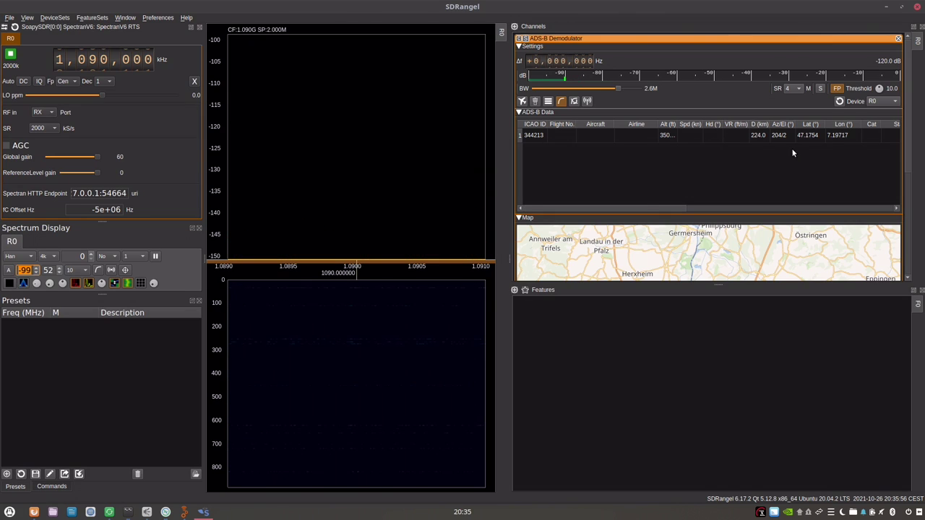
scroll(724, 252, down, 3)
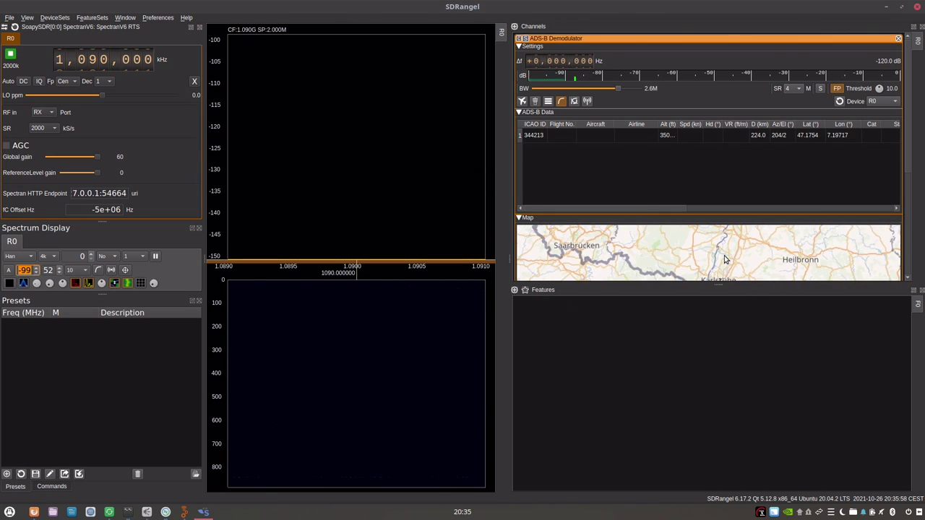
drag(724, 266, 715, 228)
drag(708, 279, 679, 227)
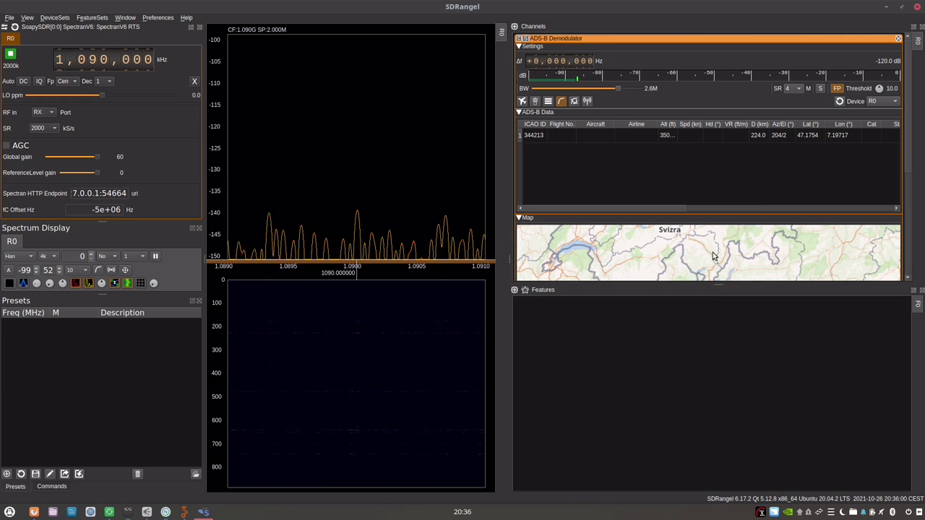
mouse_move(679, 279)
mouse_down()
mouse_move(649, 231)
mouse_move(674, 280)
mouse_move(665, 368)
mouse_up()
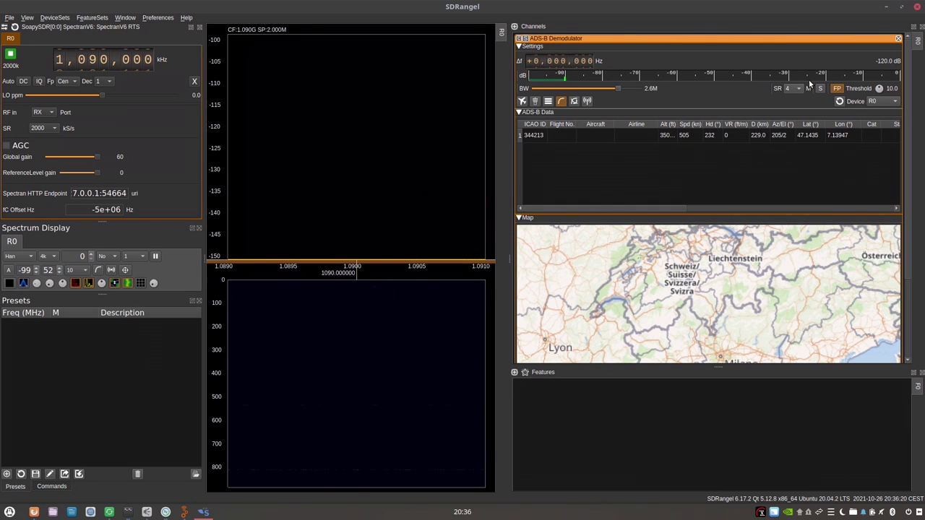
Browse the Add Channels type list, close it without adding, and lower the reference further.
click(515, 27)
click(485, 229)
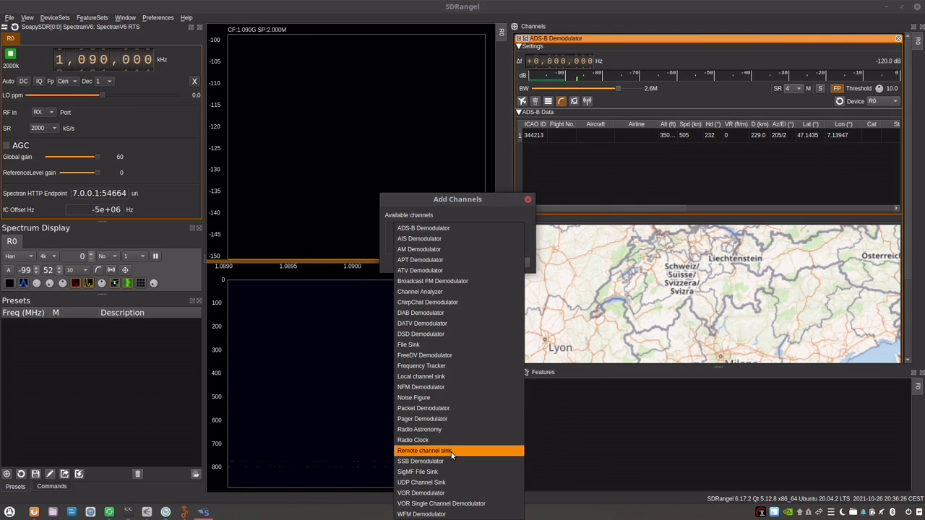
click(618, 24)
click(528, 200)
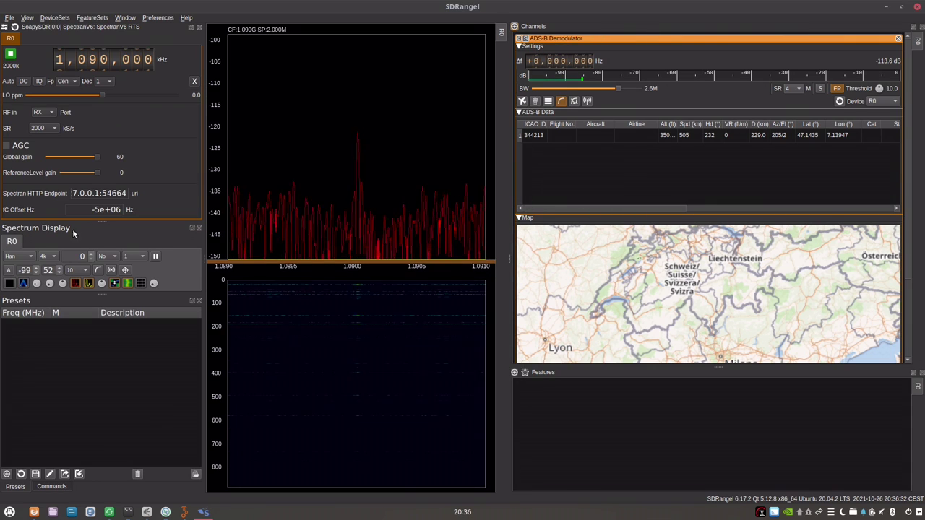
scroll(26, 270, down, 2)
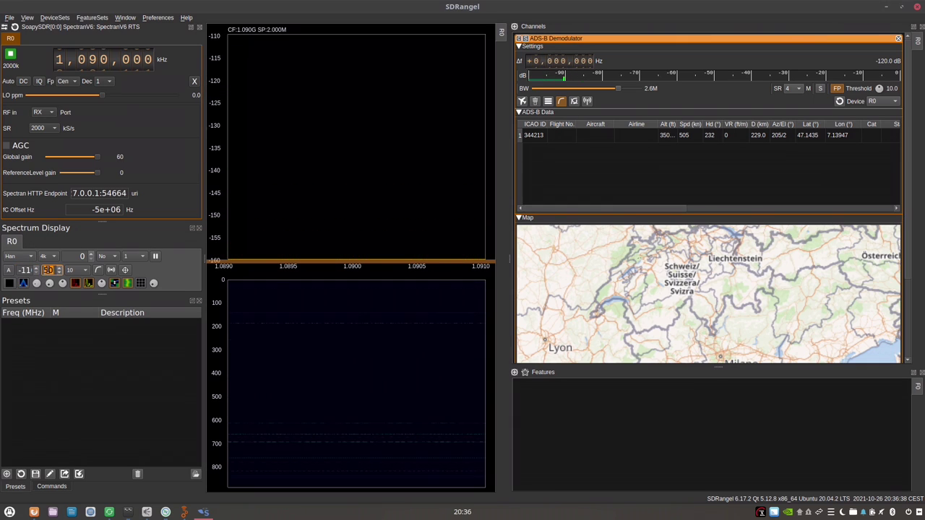
Check the HTTP Server stats in Aaronia RTSA-Suite PRO, then return to SDRangel.
key(alt+Tab)
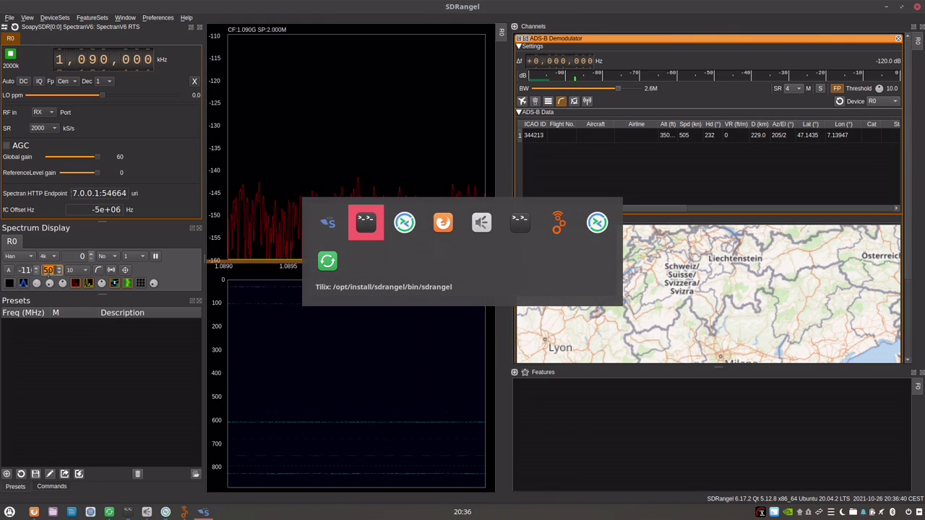
key(alt+Tab)
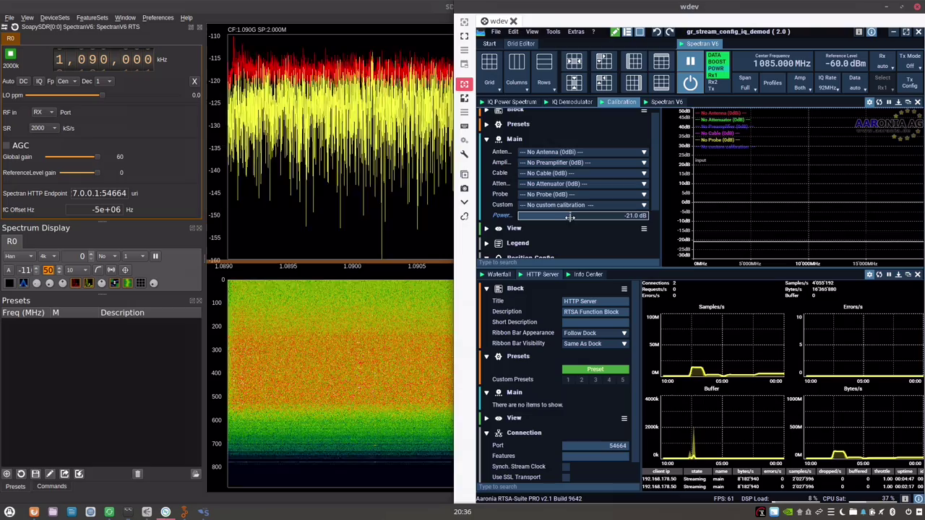
click(102, 233)
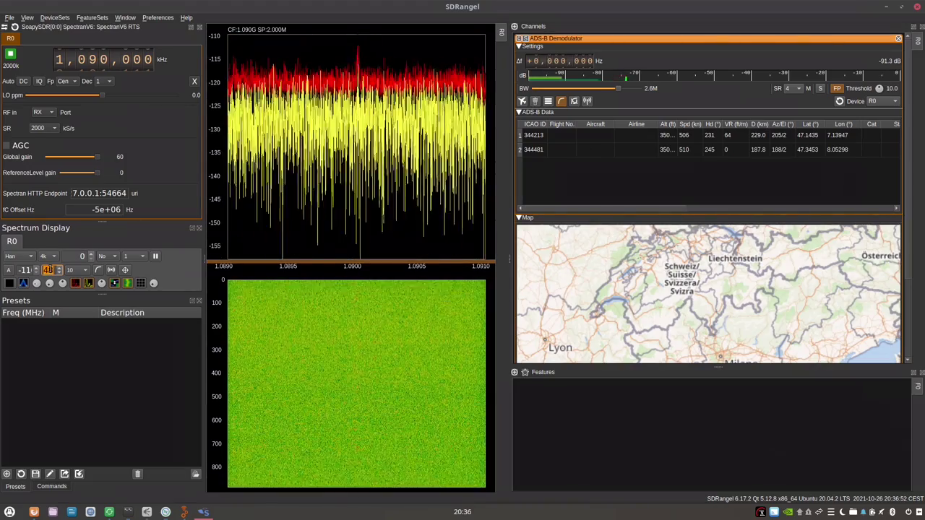
Narrow the spectrum range to 13 and zoom the map in on flight ANE87VH.
scroll(47, 269, down, 20)
scroll(48, 269, down, 12)
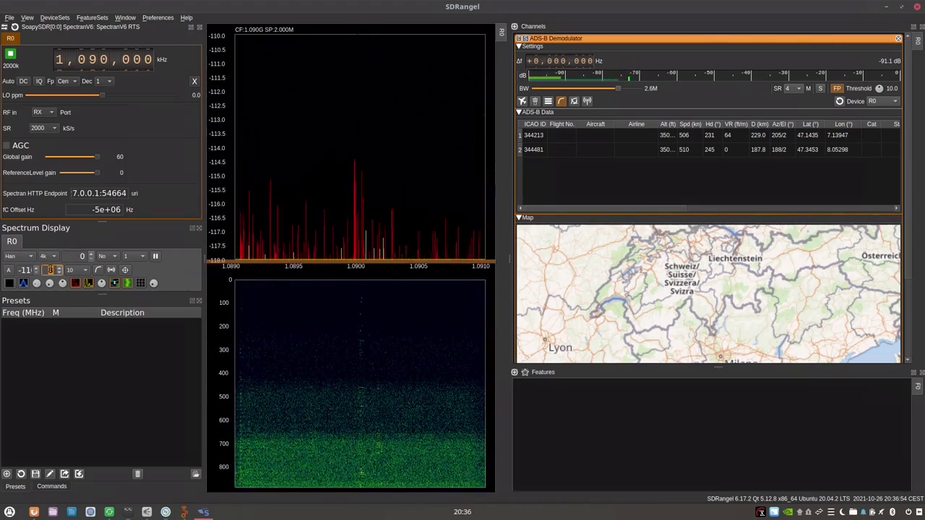
scroll(47, 270, up, 1)
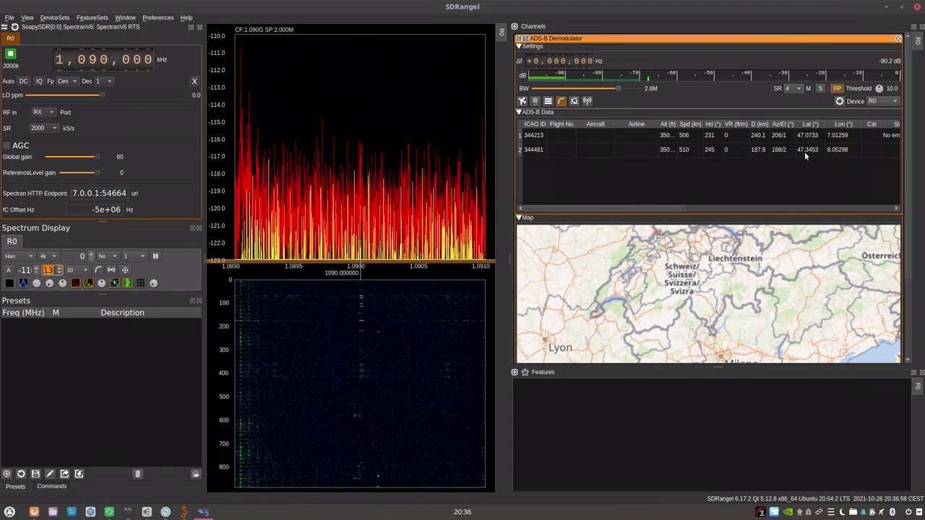
scroll(665, 269, up, 1)
scroll(665, 270, up, 1)
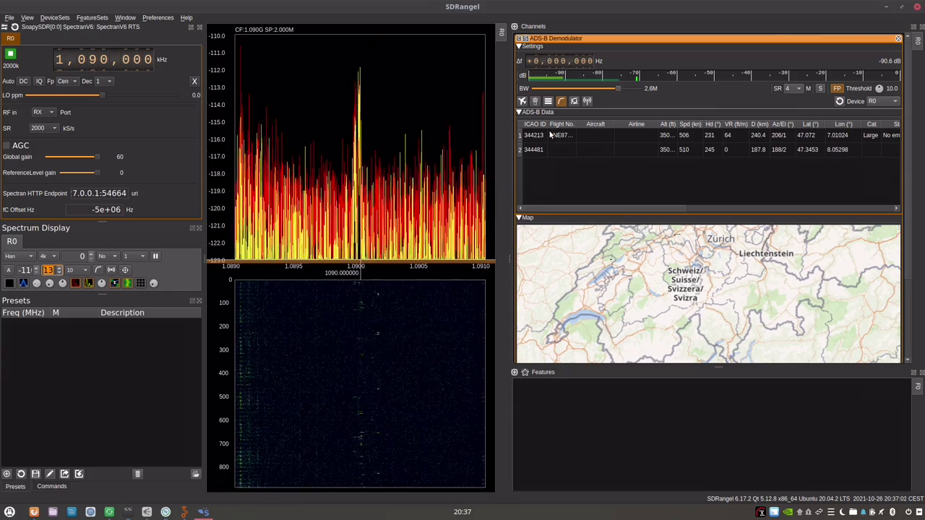
scroll(654, 286, up, 3)
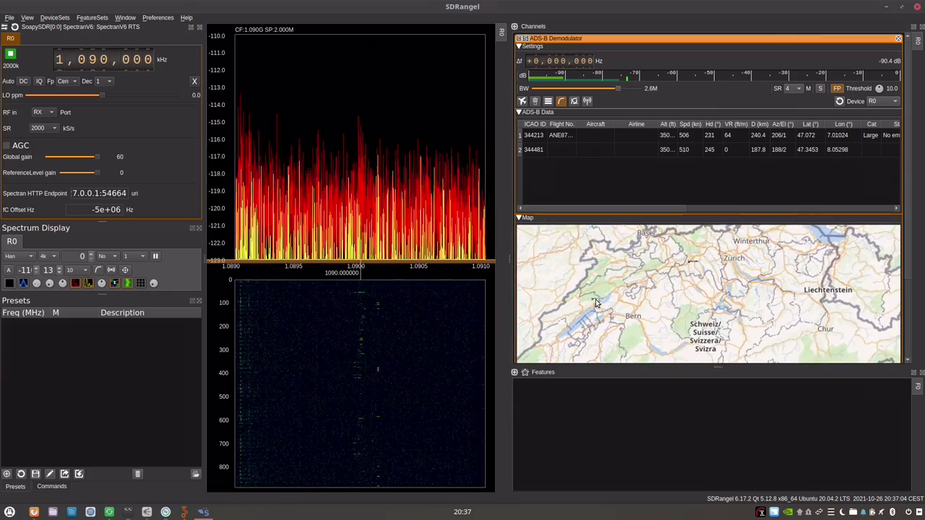
scroll(594, 300, up, 4)
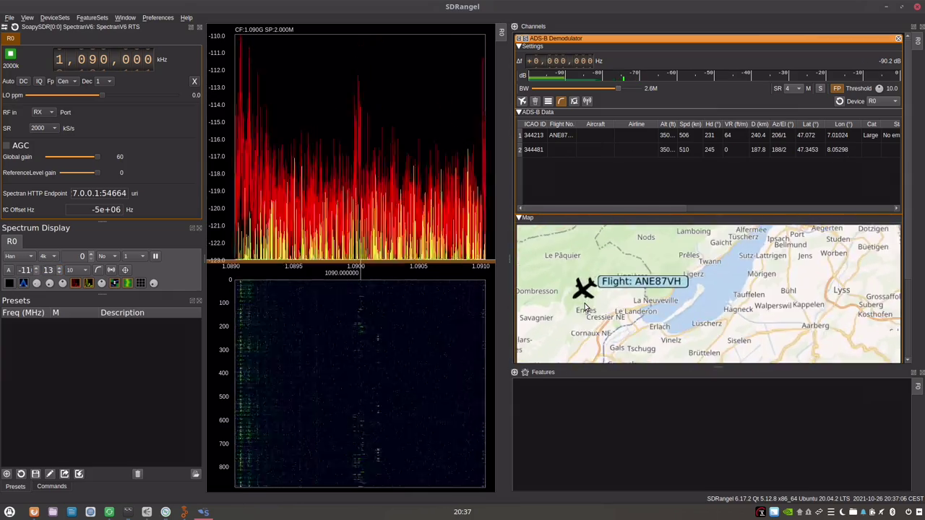
Expand ANE87VH's map label to show altitude, speed and climb, then zoom back out.
click(586, 289)
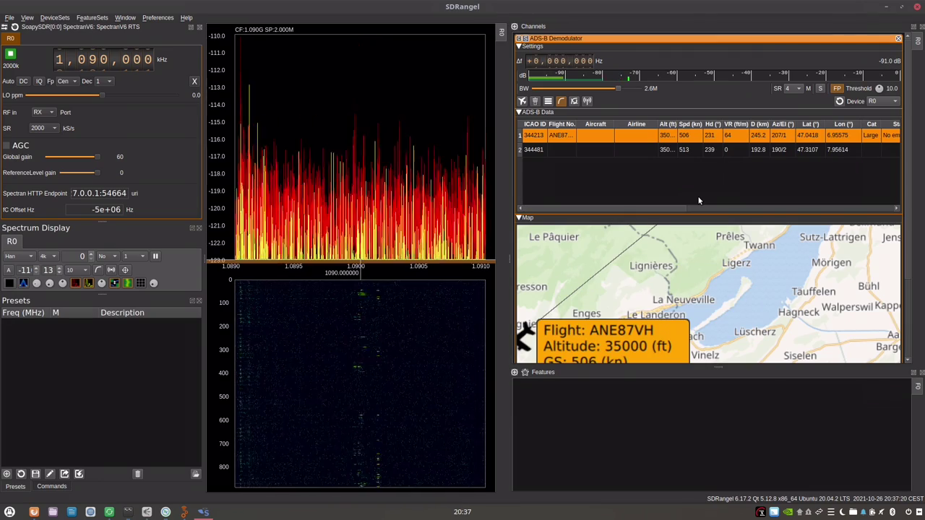
scroll(713, 306, down, 4)
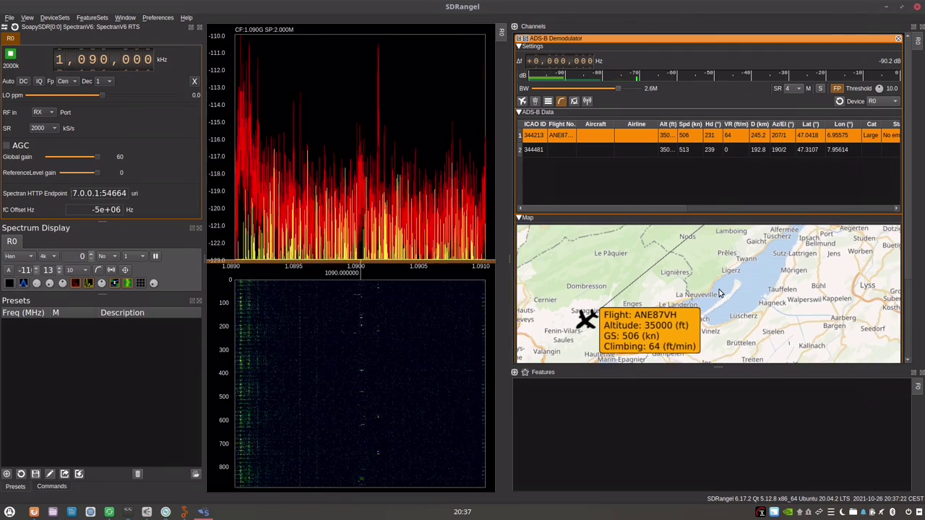
scroll(712, 305, down, 3)
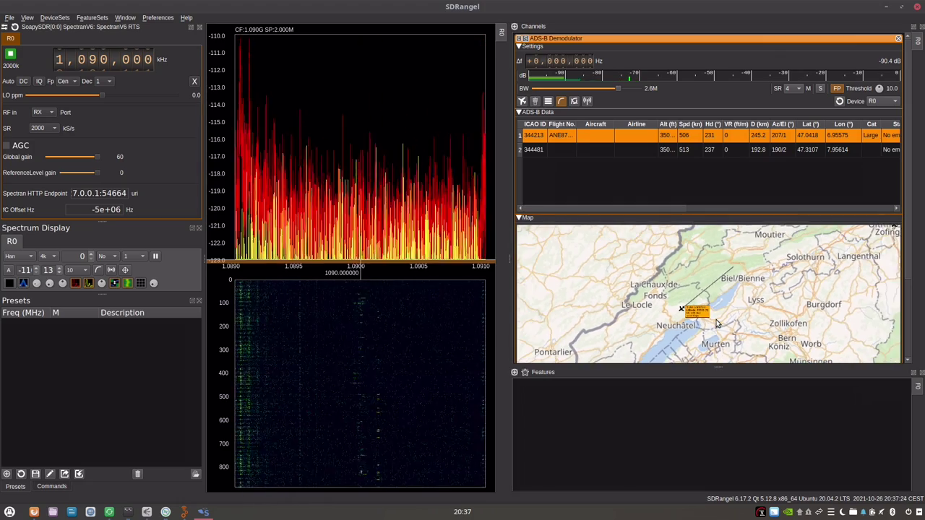